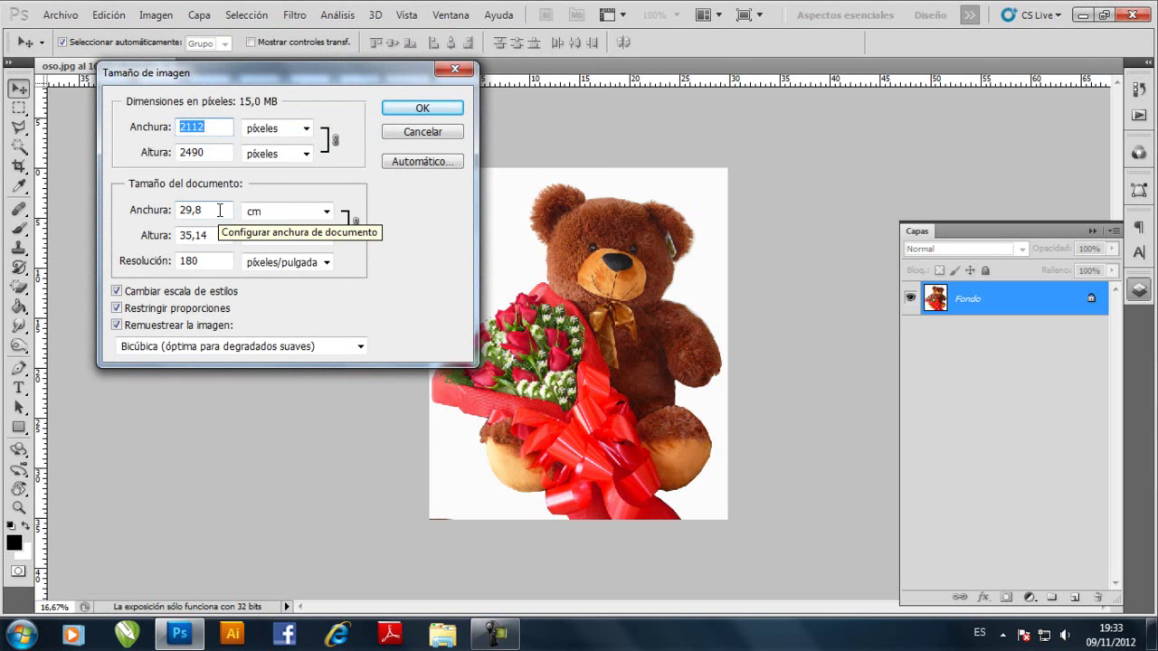
left_click(210, 261)
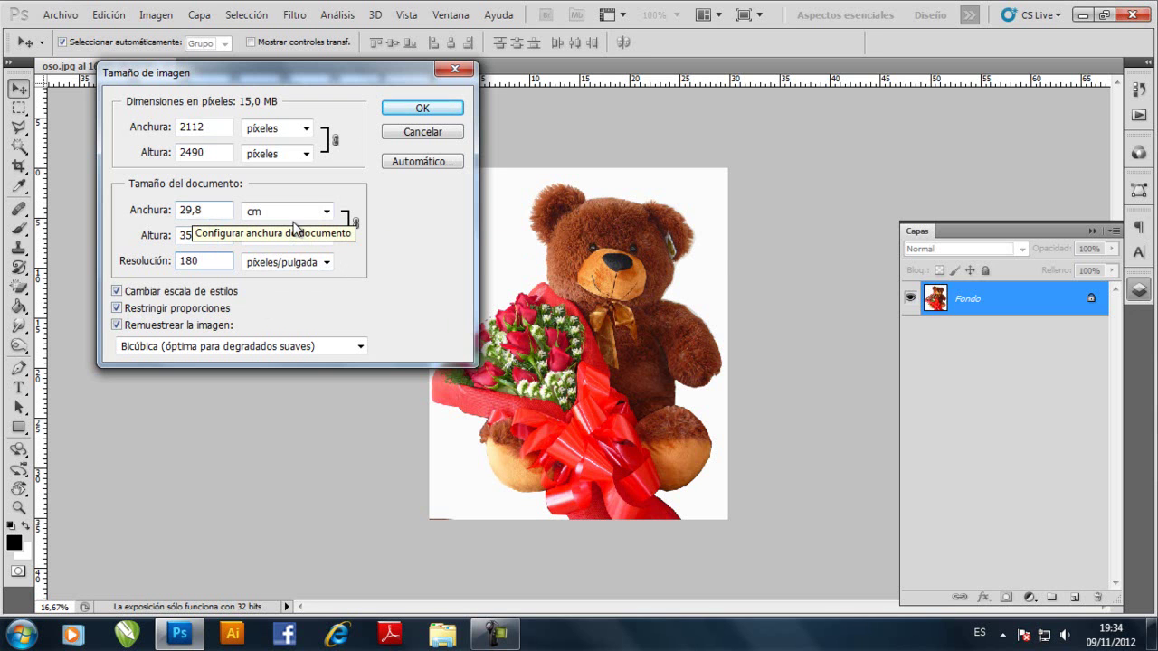
left_click(118, 308)
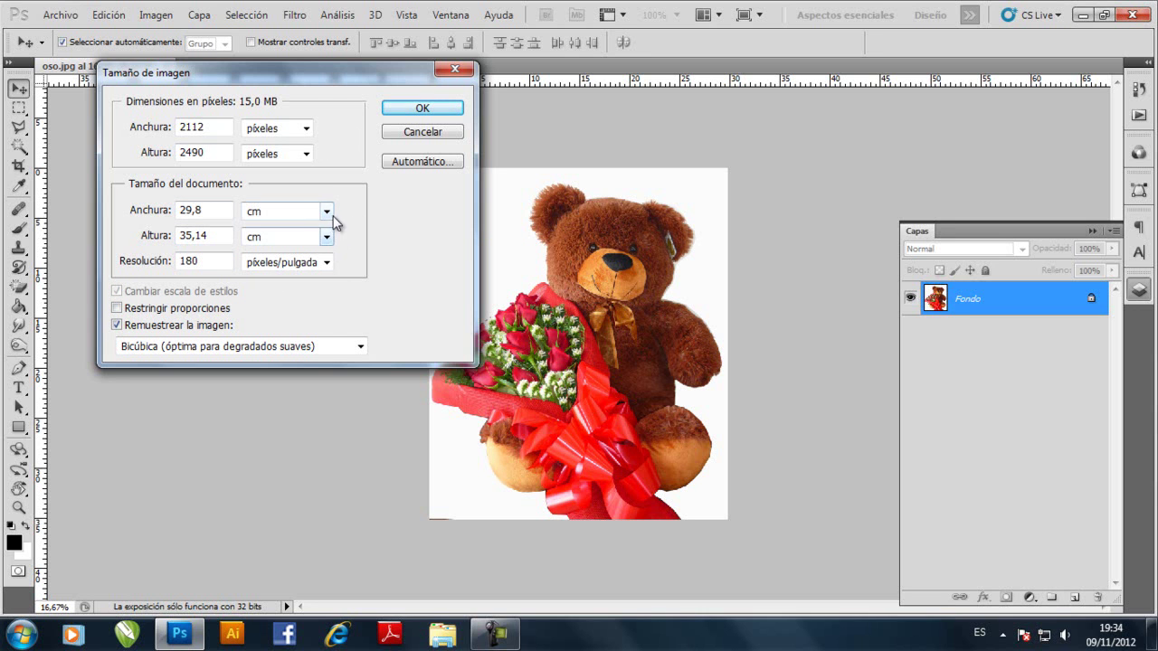
left_click(117, 308)
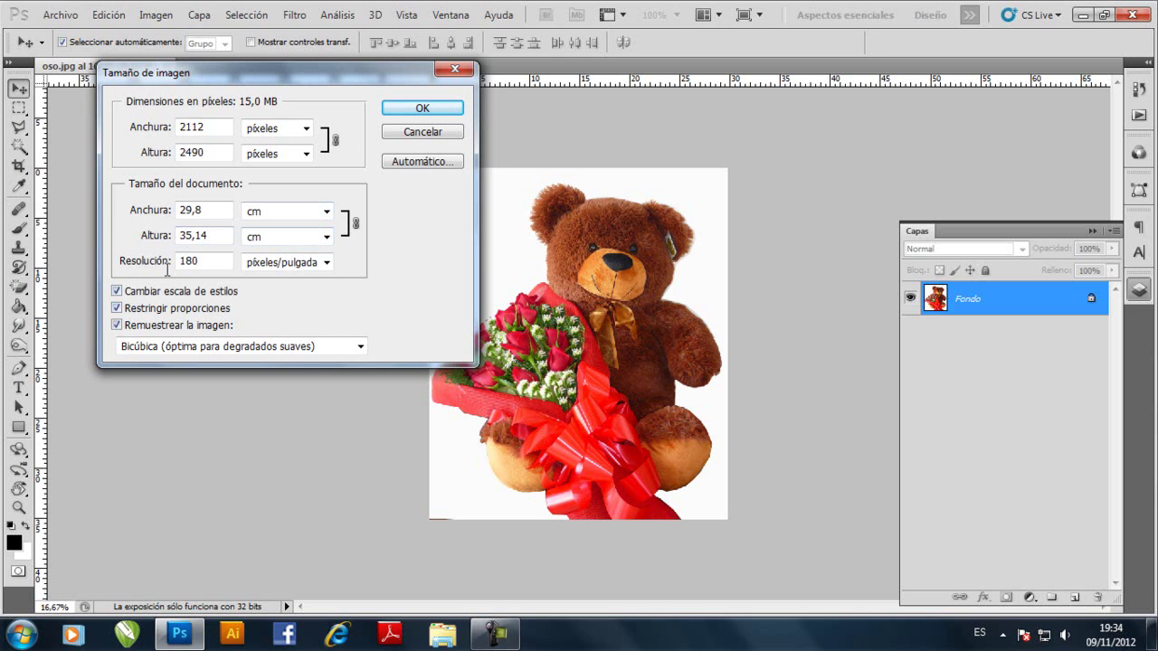
Resize the image to a height of 28 cm at 300 pixels per inch, keeping the proportions constrained.
left_click(154, 239)
type("28")
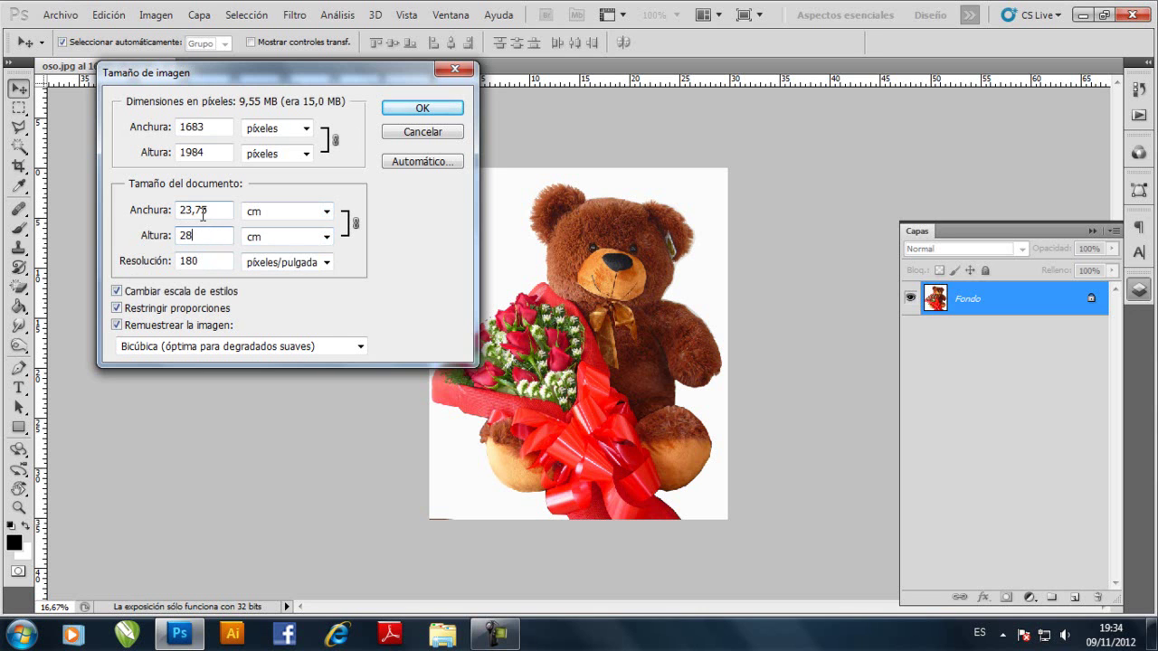
left_click(167, 269)
type("300")
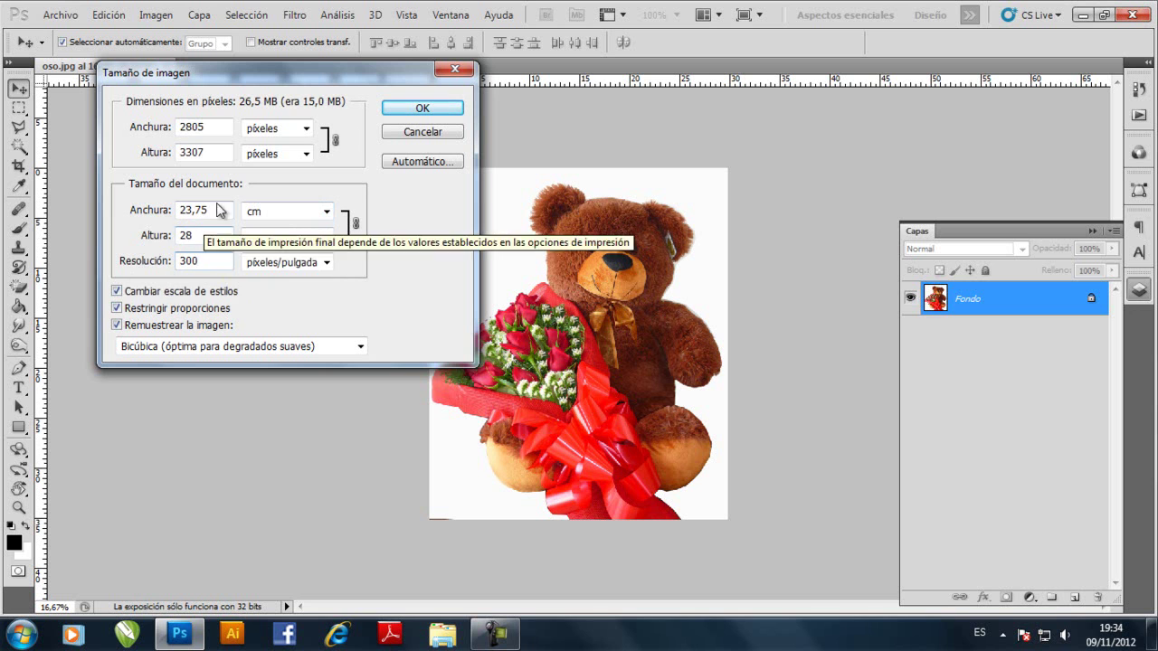
left_click(405, 109)
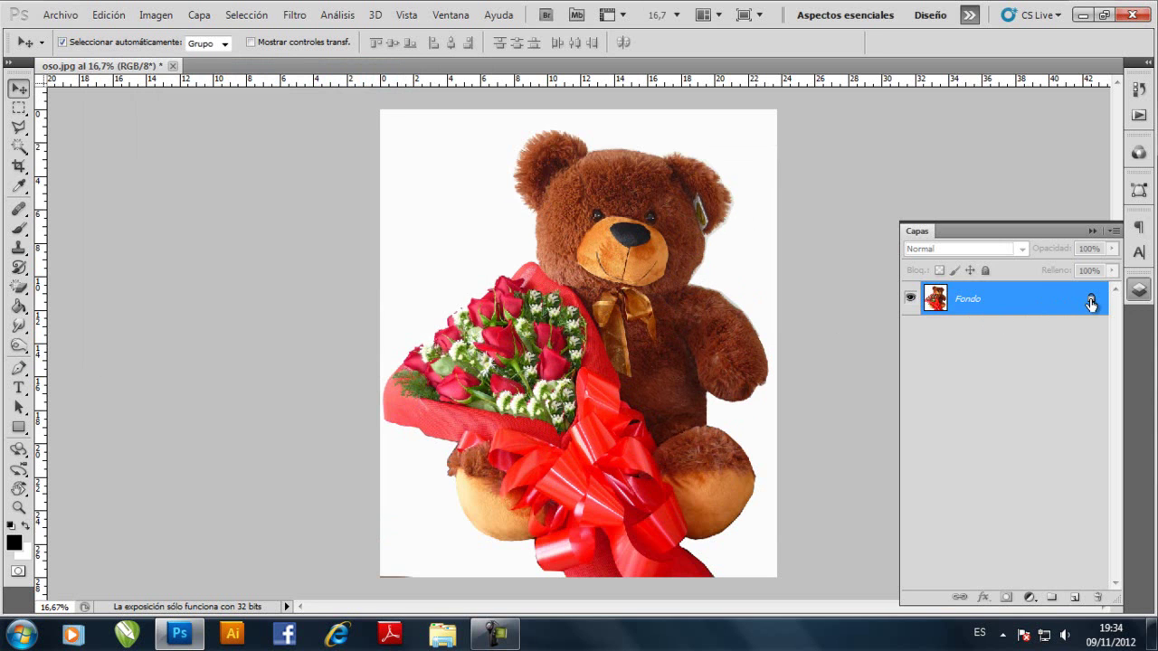
double_click(1022, 301)
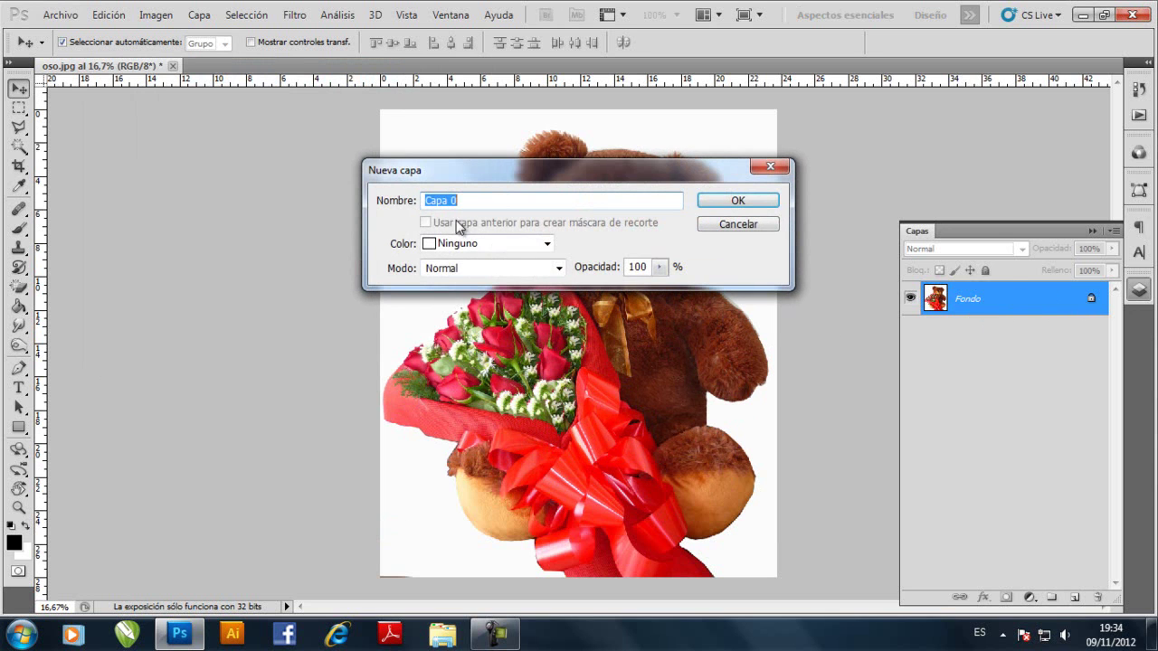
left_click(738, 204)
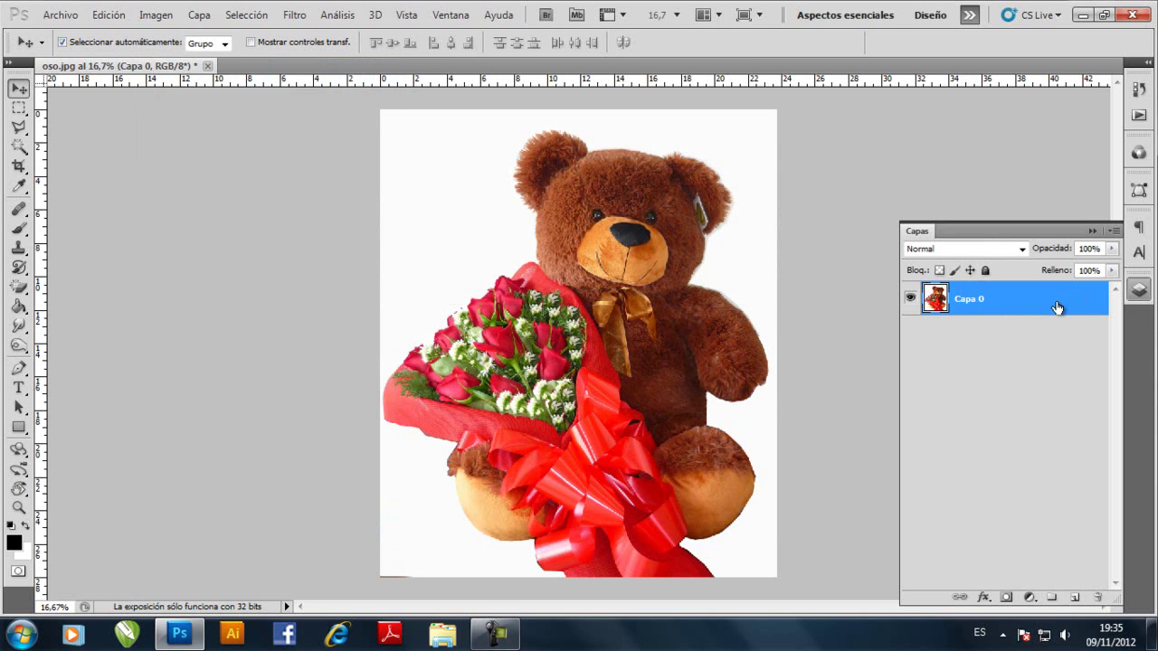
key("ctrl+z")
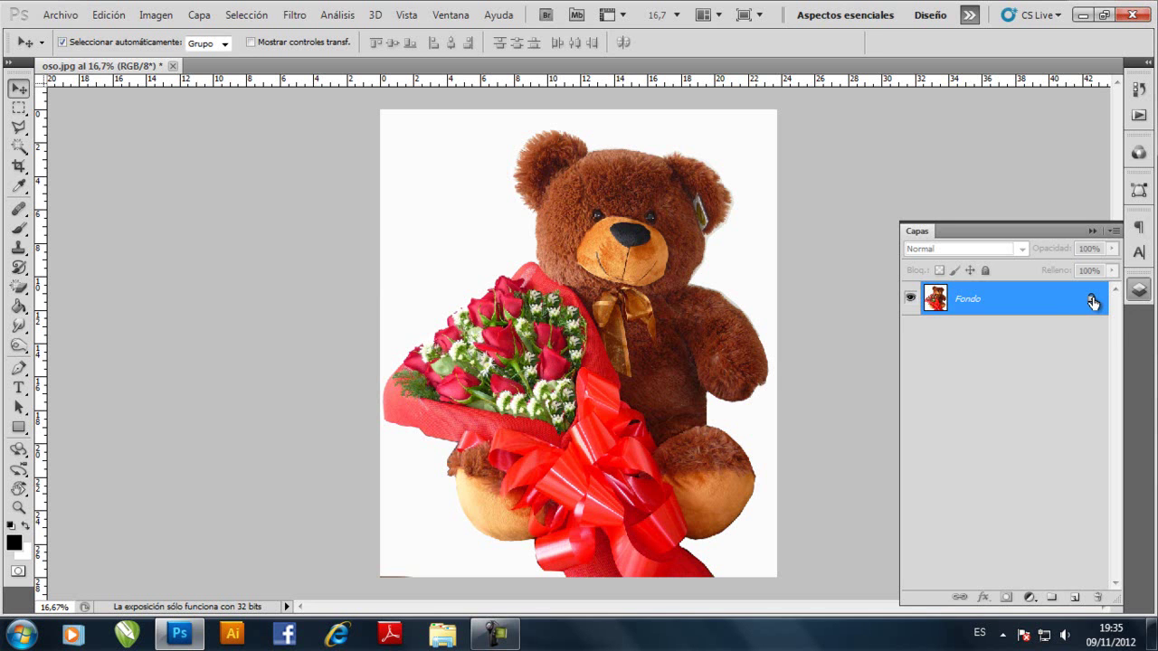
Unlock the Fondo background so it becomes an editable layer, and duplicate that layer.
left_click_drag(1092, 302, 1098, 598)
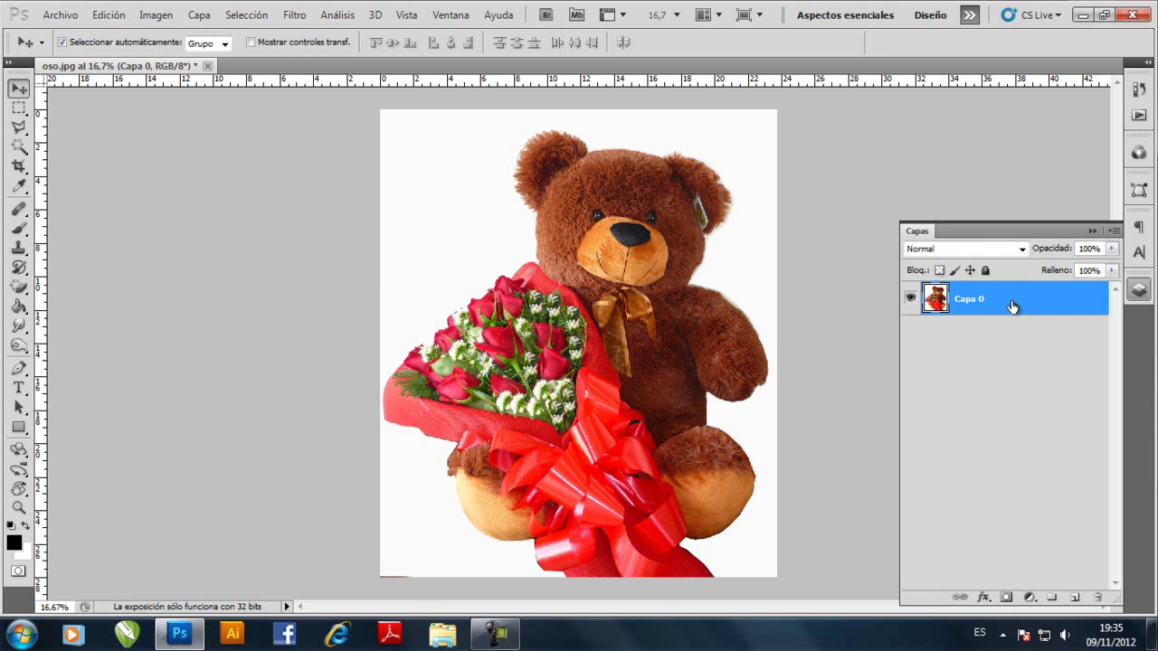
left_click(197, 17)
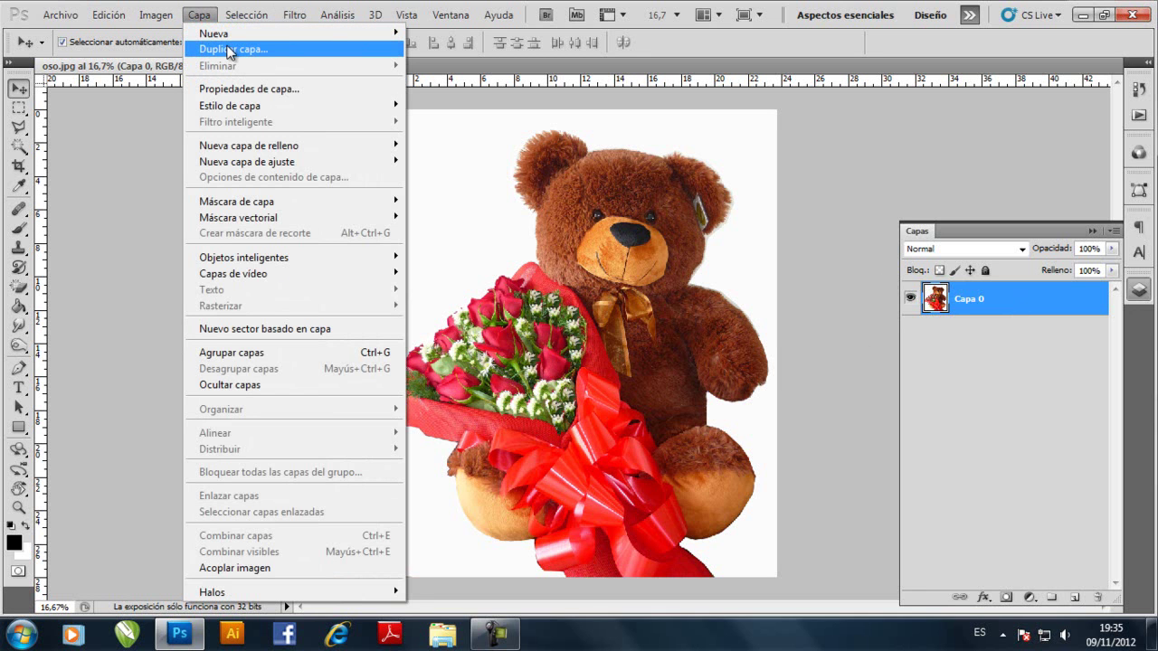
left_click(453, 164)
key("ctrl+j")
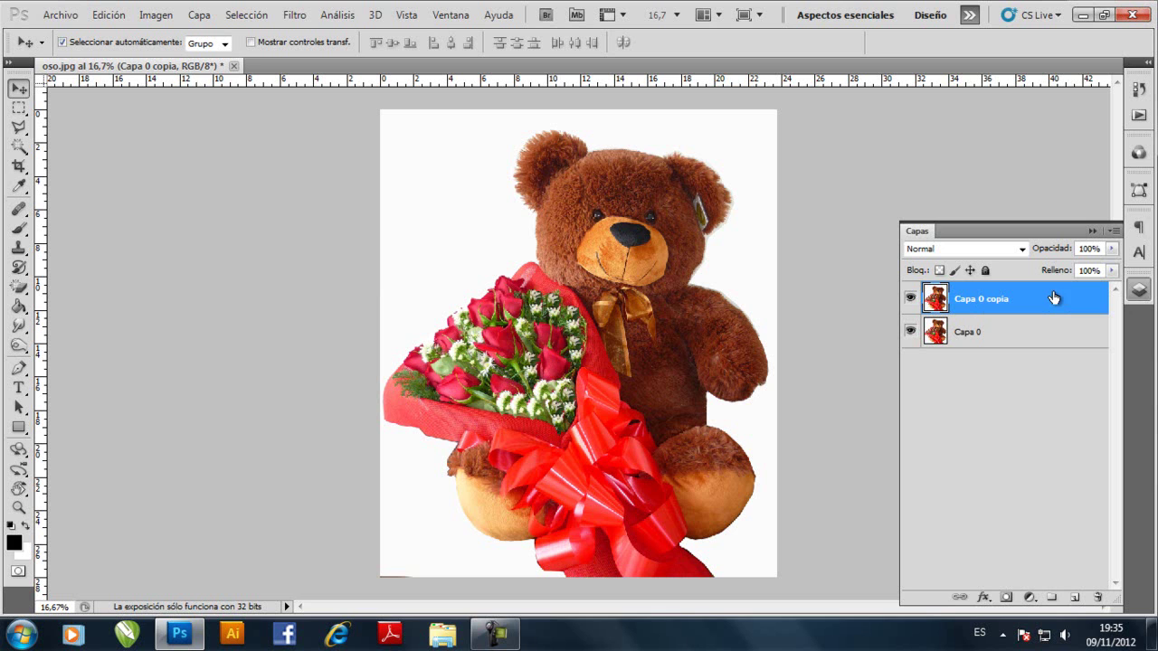
Rename the duplicated upper layer "editable" and the original lower layer "fondo repaldo".
double_click(974, 302)
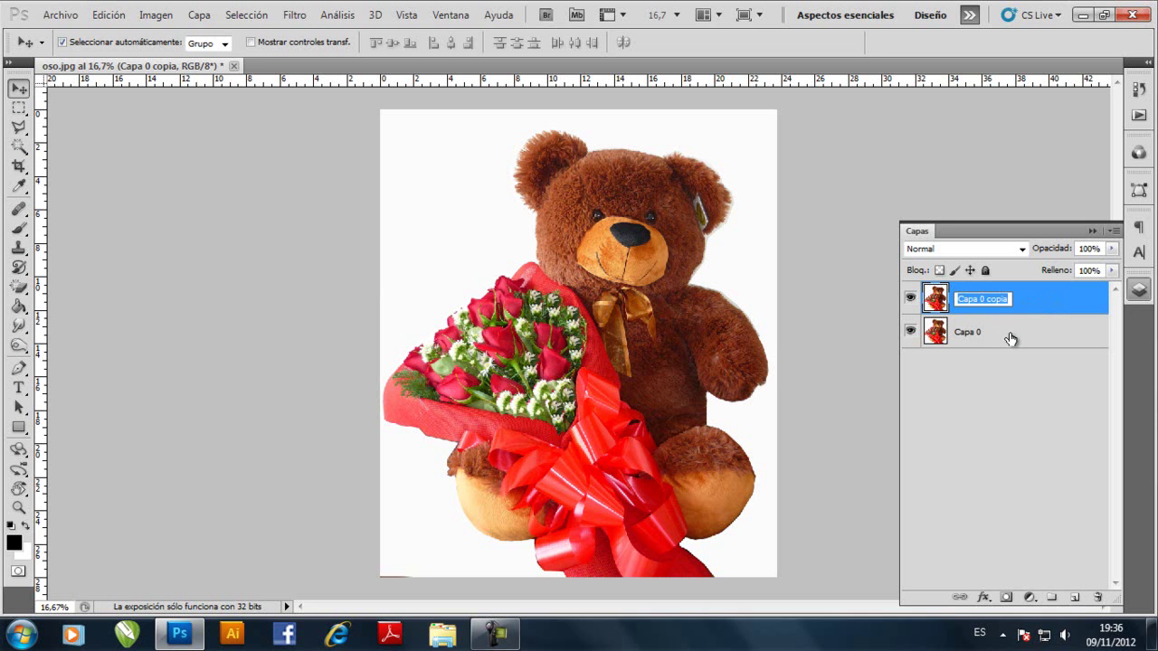
type("editabl")
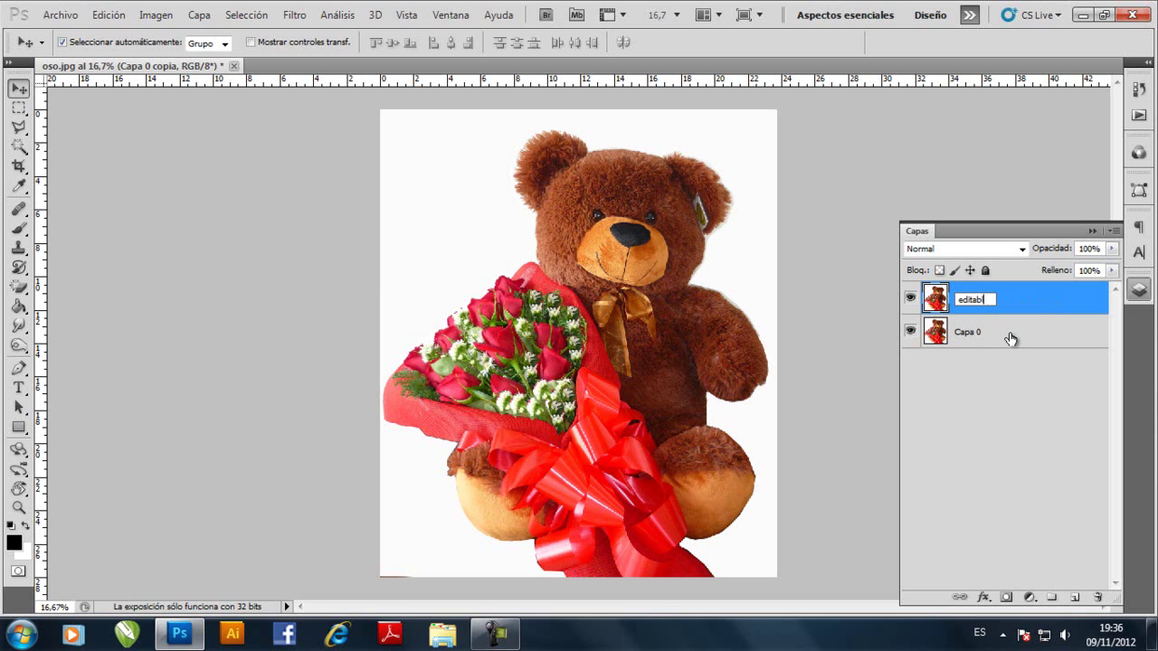
type("e")
key("Return")
double_click(971, 336)
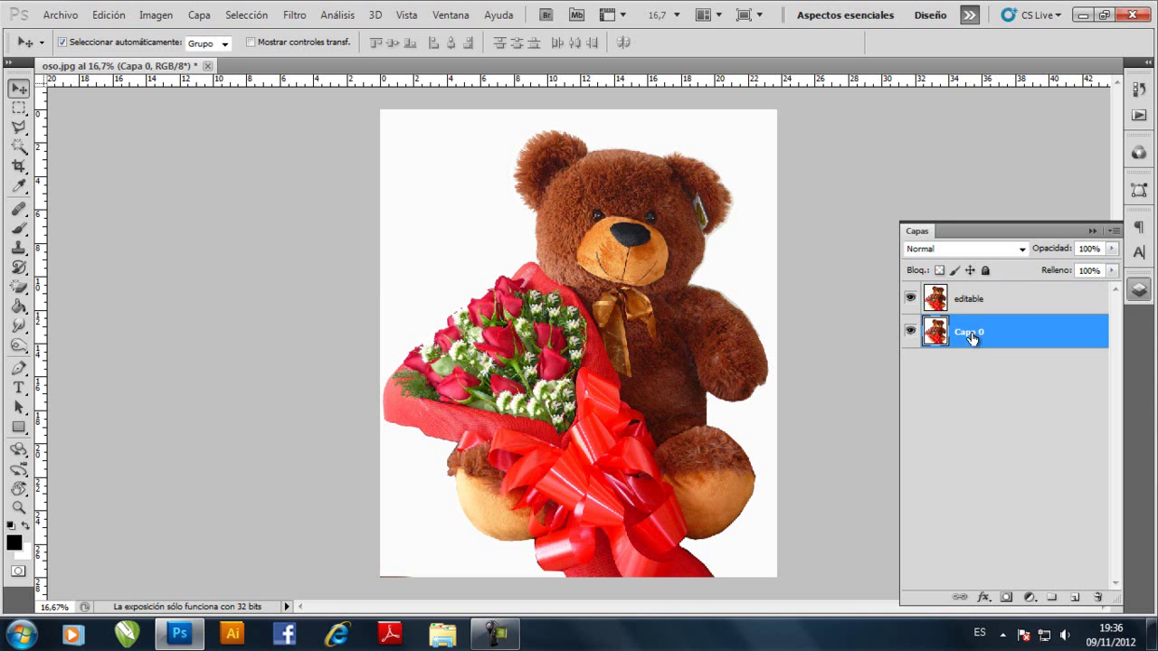
type("fondo repaldo")
key("Return")
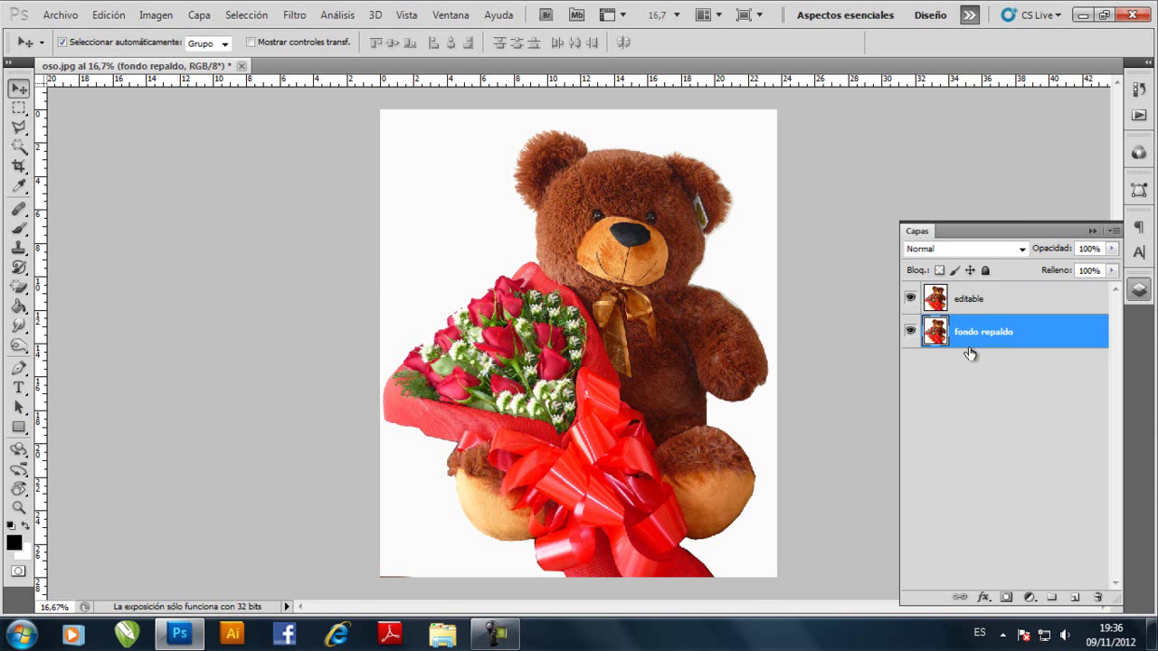
Hide the fondo repaldo layer and make the editable layer active, dismissing the Windows color scheme notice.
left_click(977, 301)
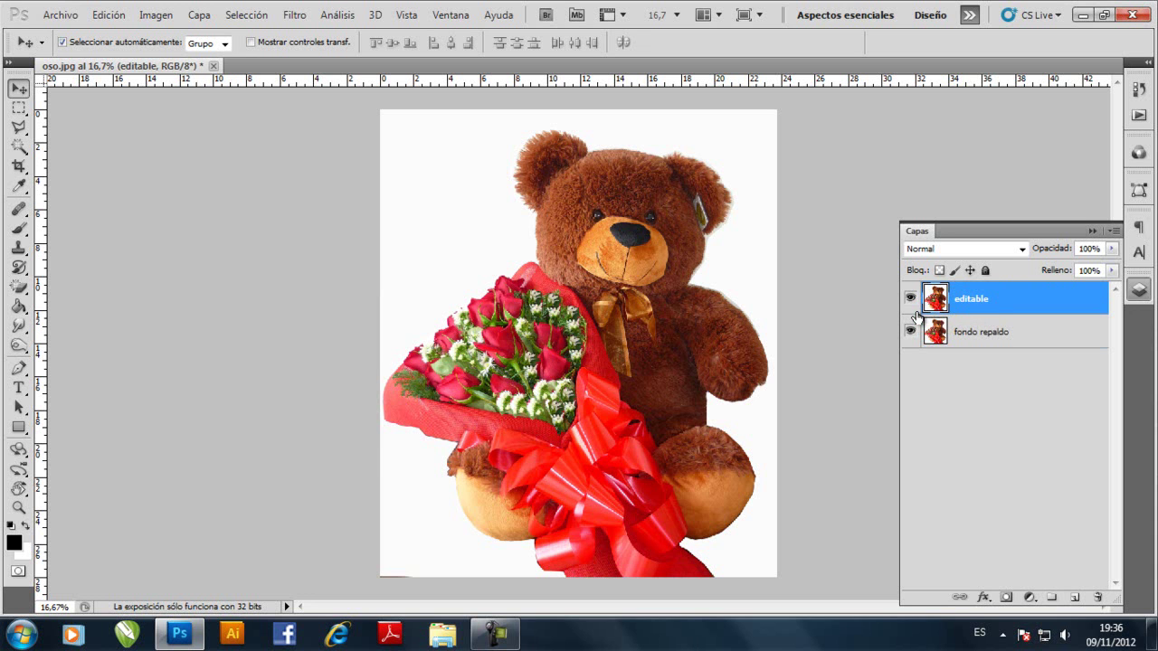
left_click(789, 131)
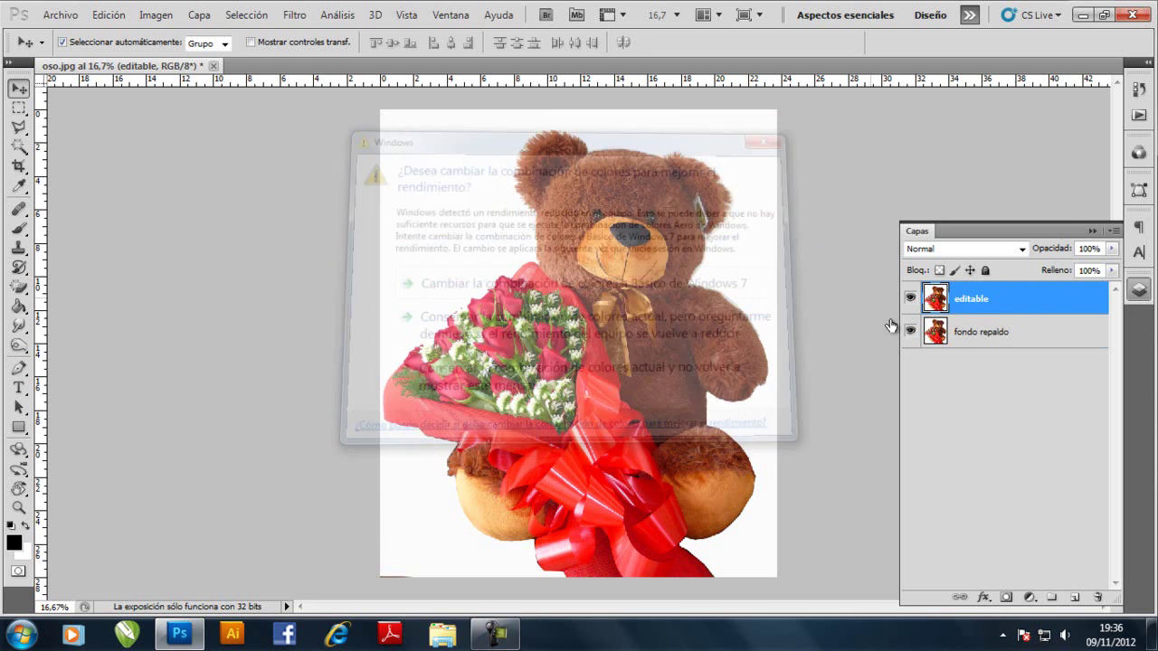
left_click(1036, 337)
left_click(1040, 305)
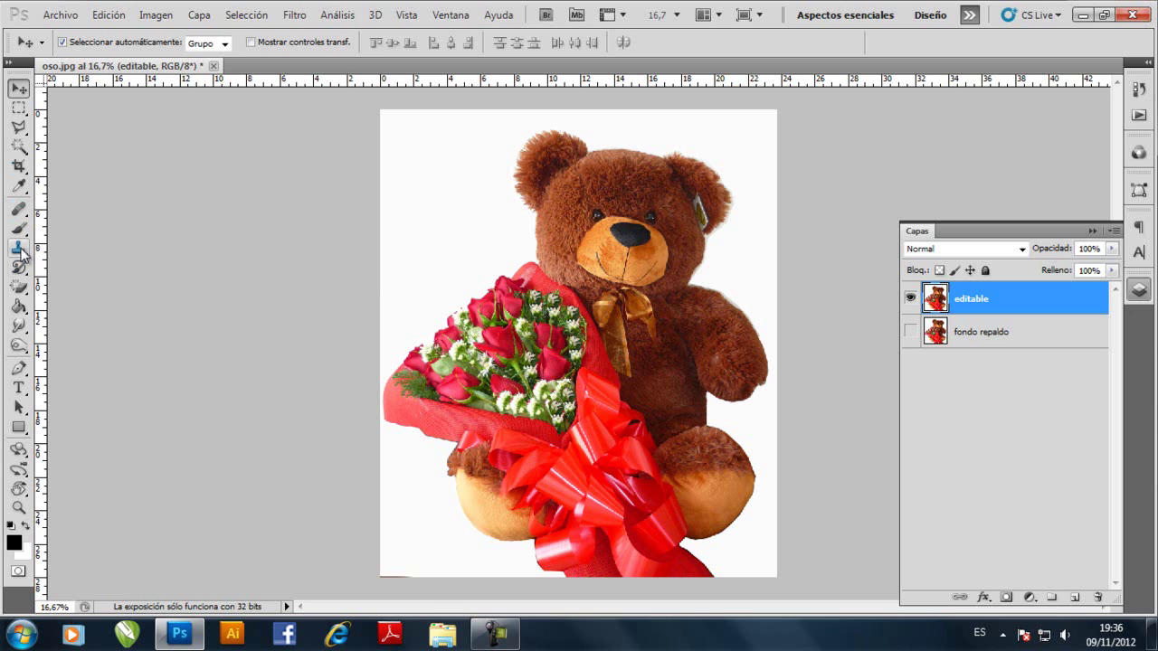
Choose the standard Eraser tool and open its brush settings over the image.
left_click(19, 288)
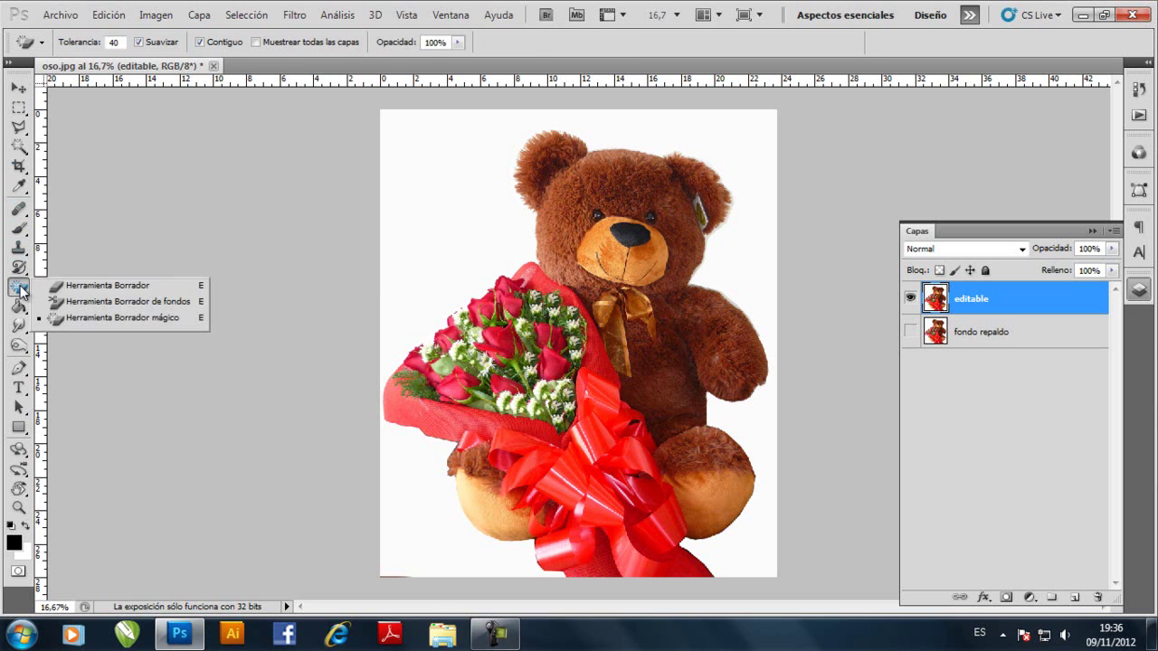
left_click(89, 289)
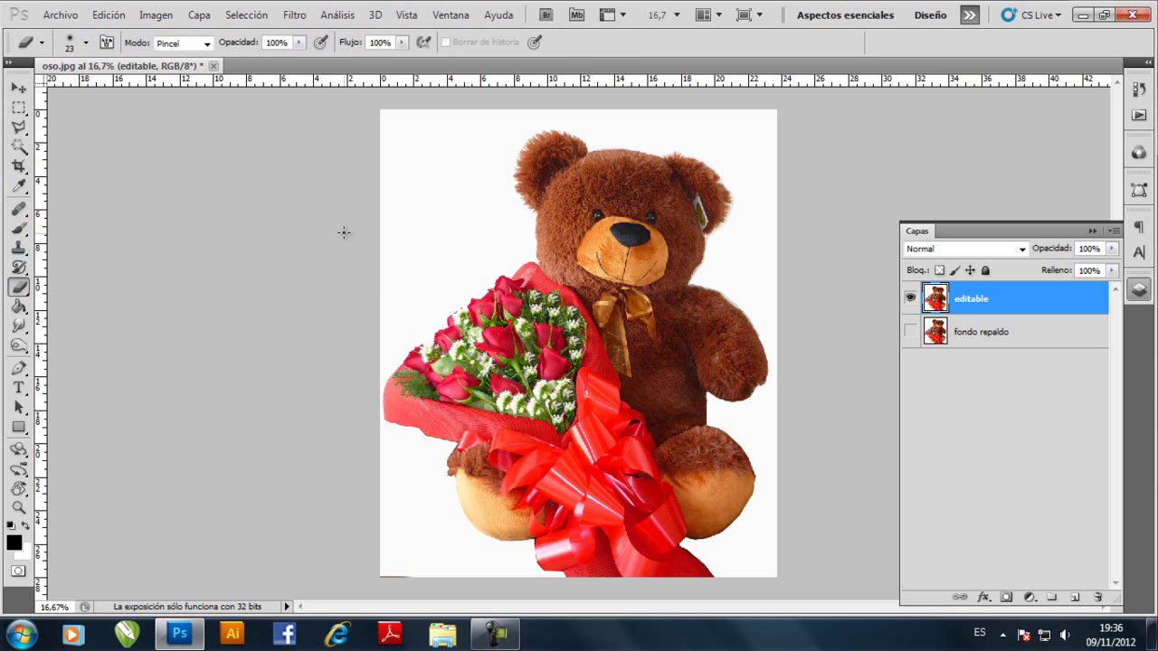
right_click(441, 234)
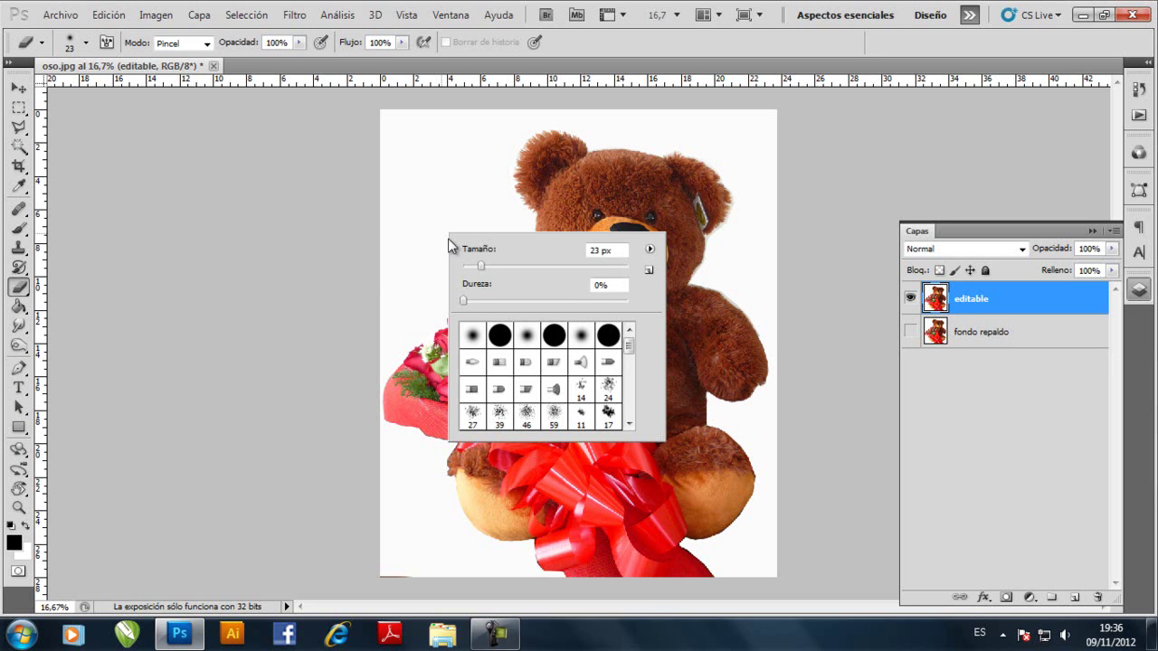
Try enlarging the eraser brush to 473 px and gradually reducing it to 360 px.
left_click_drag(481, 268, 560, 269)
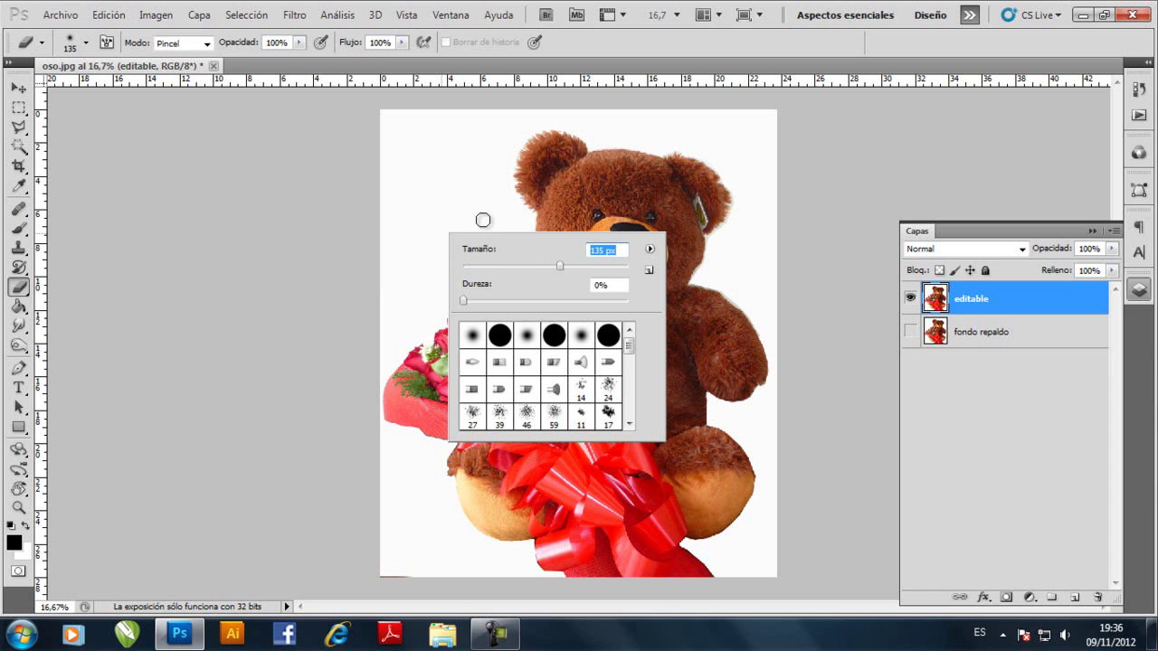
left_click_drag(563, 264, 609, 268)
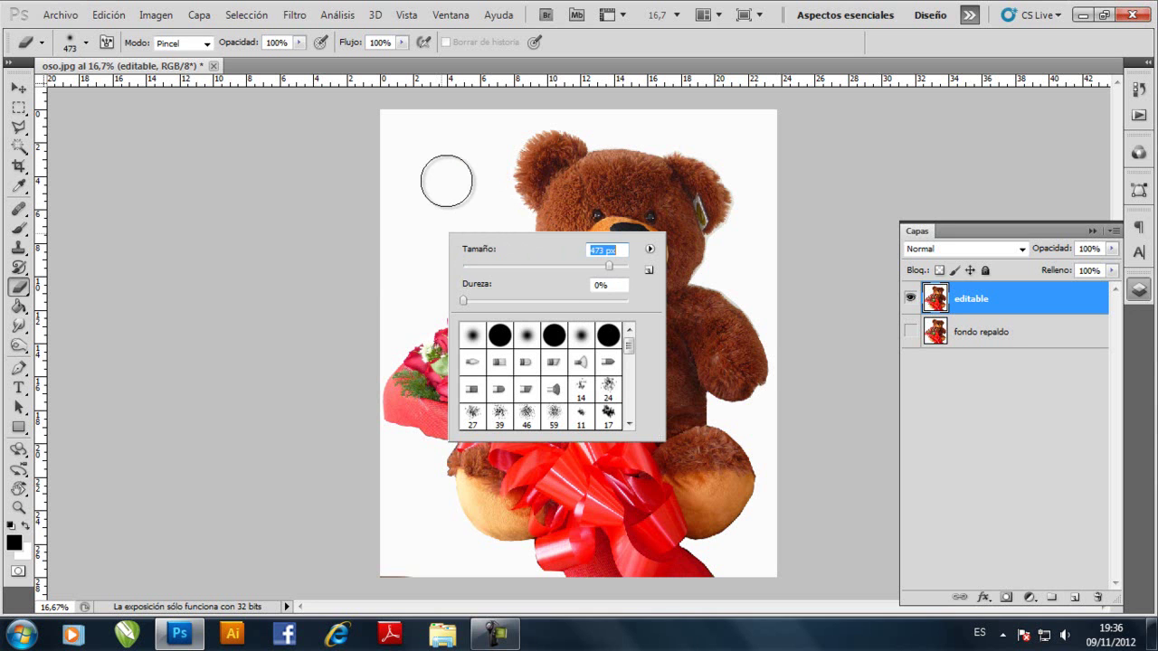
key("Down")
key("Down")
key("Down")
key("Down")
key("Down")
key("Down")
key("Down")
key("Down")
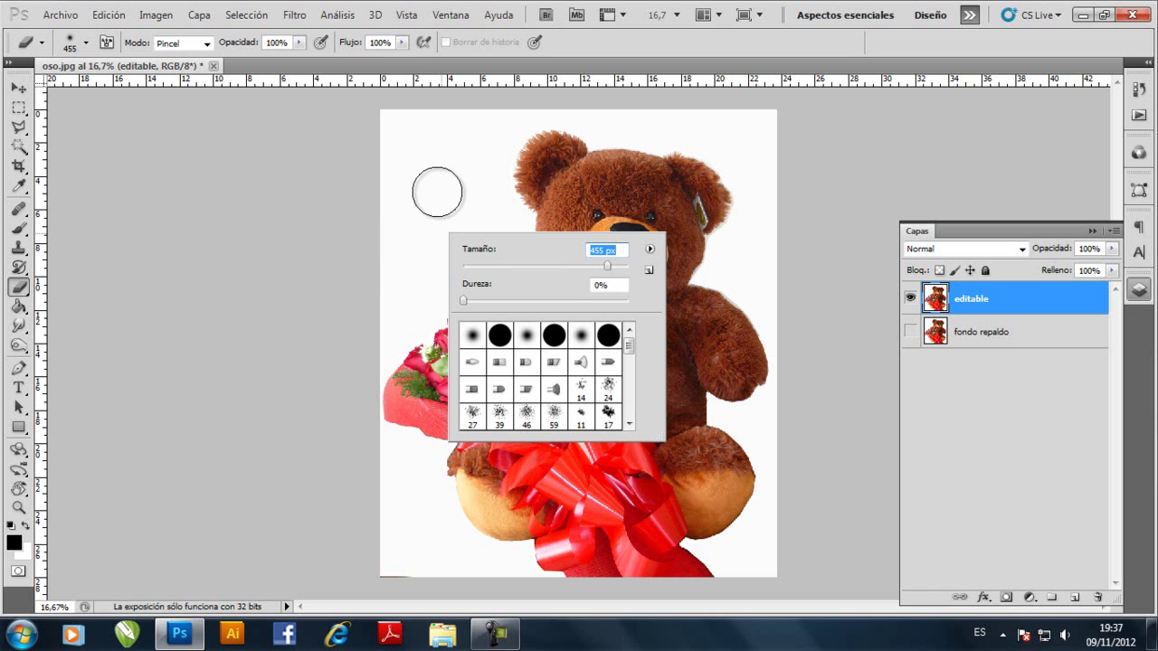
key("Down")
key("Down")
key("Down")
key("Down")
key("Down")
key("Down")
key("Down")
key("Down")
key("Down")
key("Down")
key("Down")
key("Down")
key("Down")
key("Down")
key("Down")
key("Down")
key("Down")
key("Down")
key("Down")
key("Down")
key("Down")
key("Down")
key("Down")
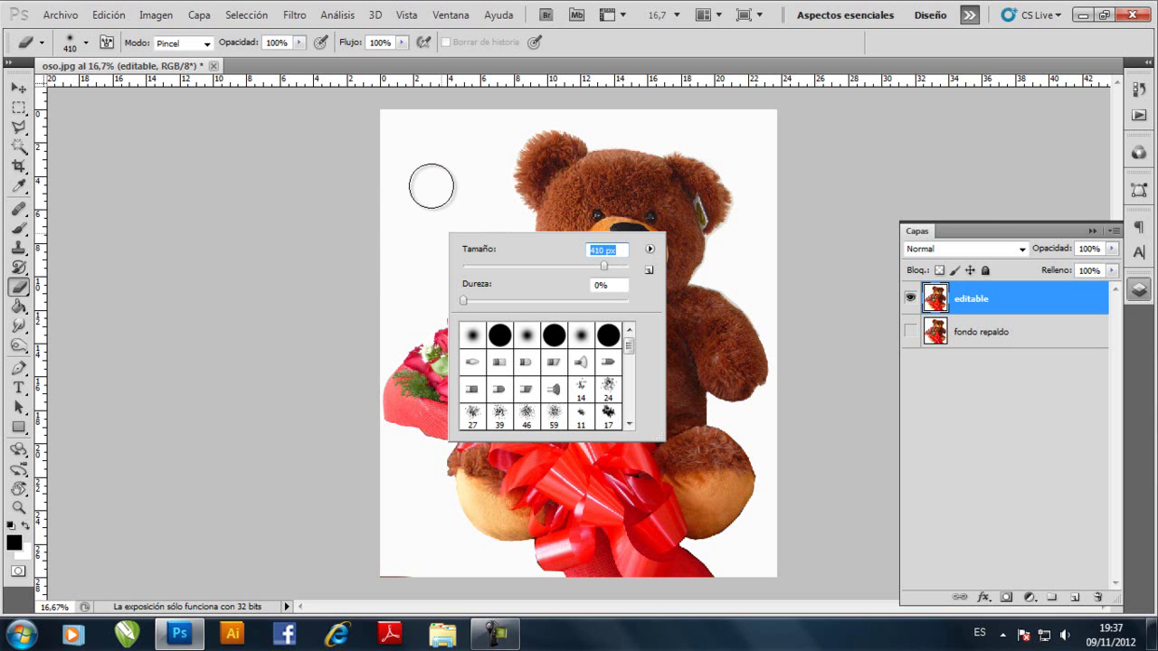
key("Down")
key("Down")
key("Down")
key("Down")
key("Down")
key("Down")
key("Down")
key("Down")
key("Down")
key("Down")
key("Down")
key("Down")
key("Down")
key("Down")
key("Down")
key("Down")
key("Down")
key("Down")
key("Down")
key("Down")
key("Down")
key("Down")
key("Down")
key("Down")
key("Down")
key("Down")
key("Down")
key("Down")
key("Down")
key("Down")
key("Down")
key("Down")
key("Down")
key("Down")
key("Down")
key("Down")
key("Down")
key("Down")
key("Down")
key("Down")
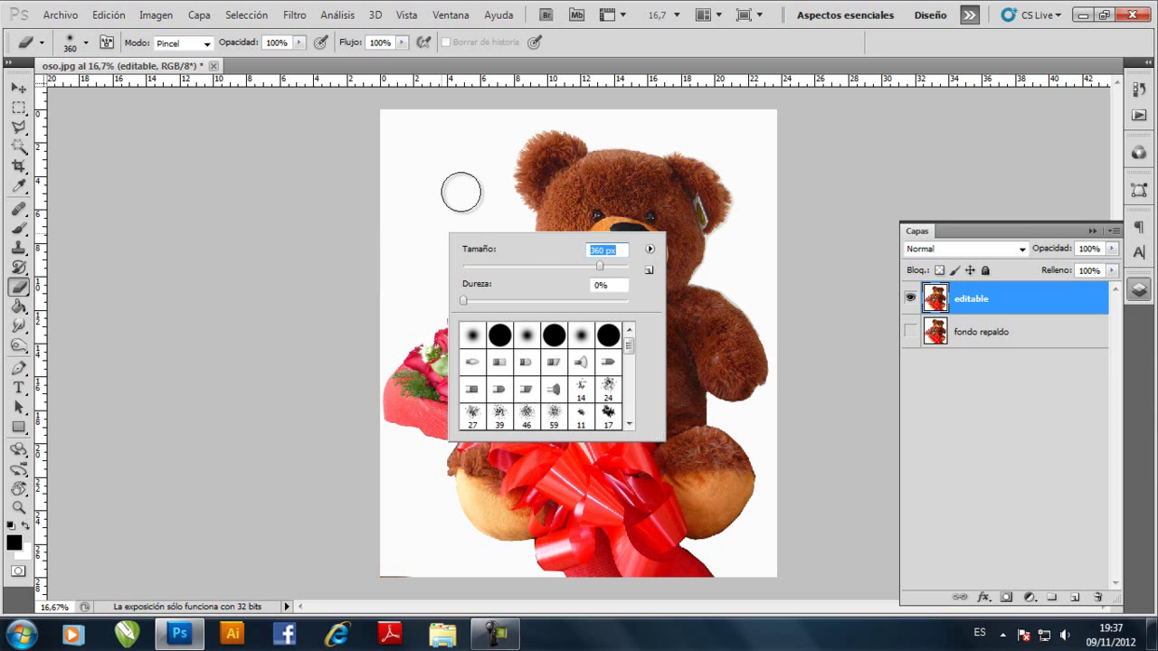
Set the eraser brush size to 149 px and close the brush settings.
left_click(566, 268)
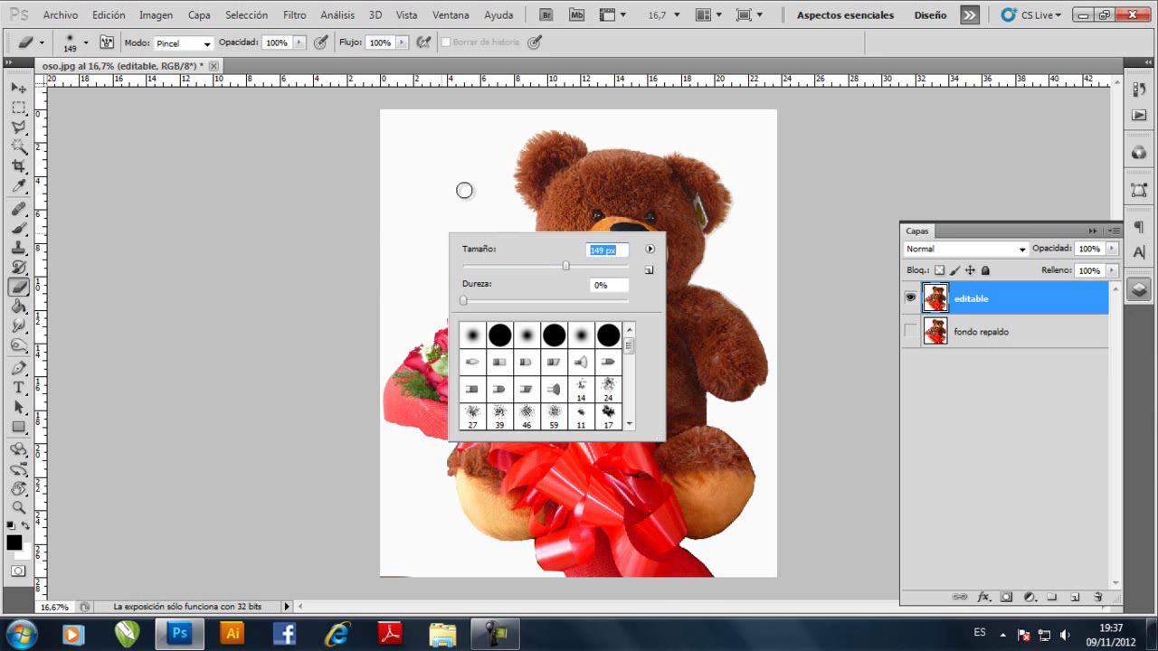
left_click(464, 189)
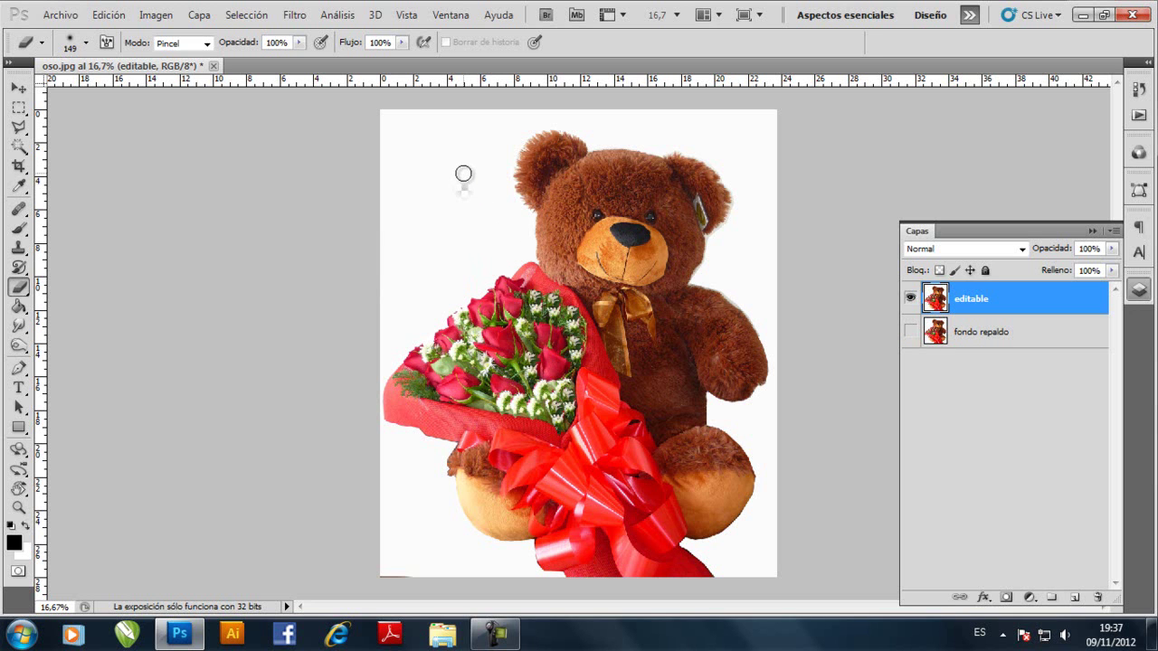
mouse_move(463, 174)
left_mouse_down()
mouse_move(457, 224)
mouse_move(464, 191)
left_mouse_up()
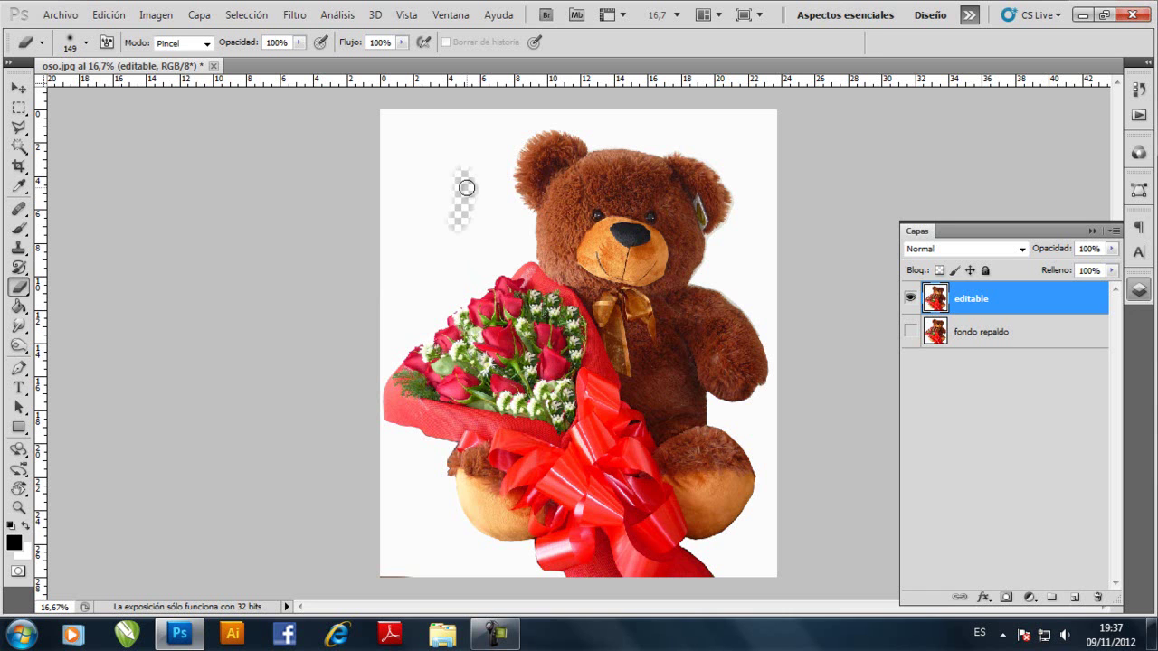
key("ctrl+z")
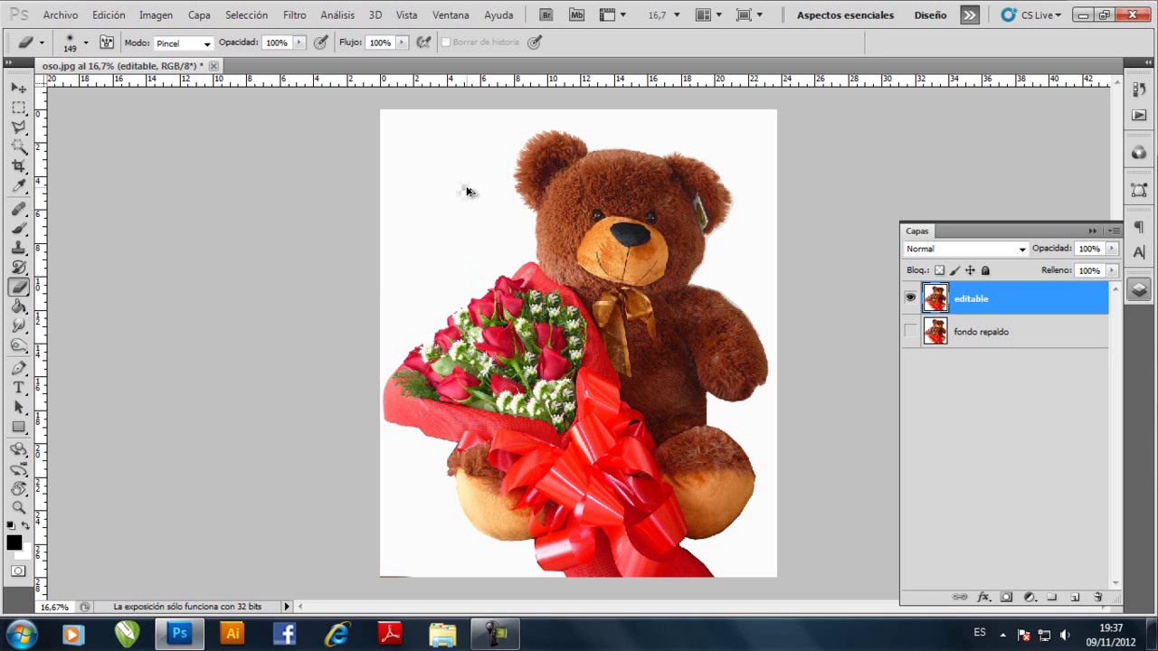
key("alt+bracketleft")
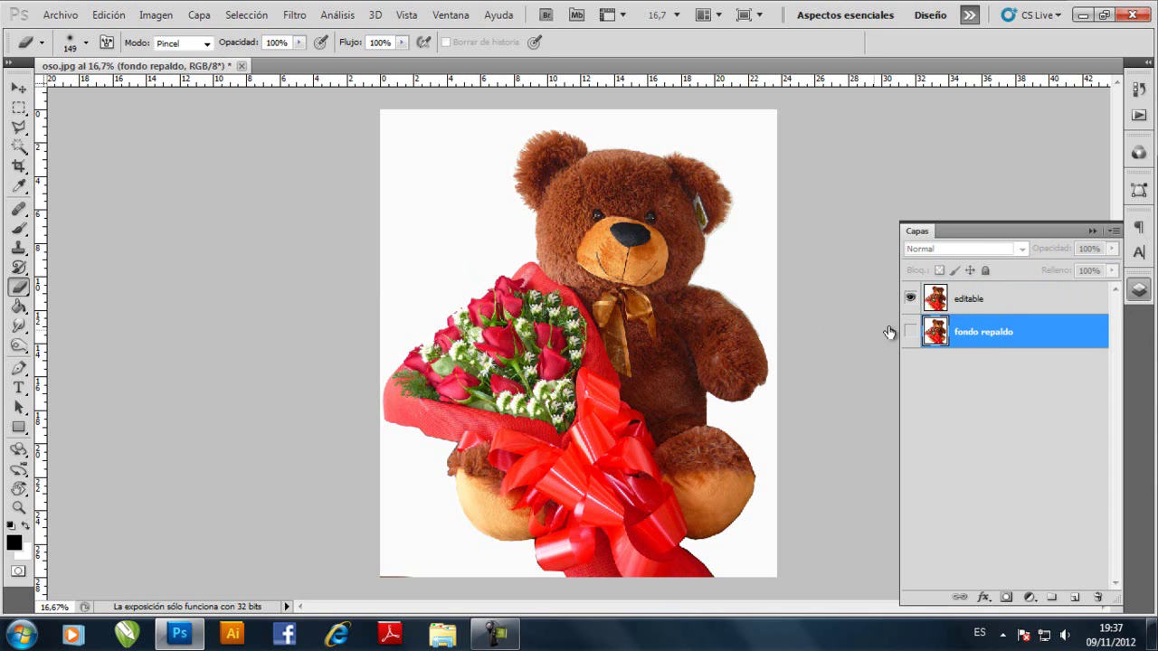
left_click(981, 303)
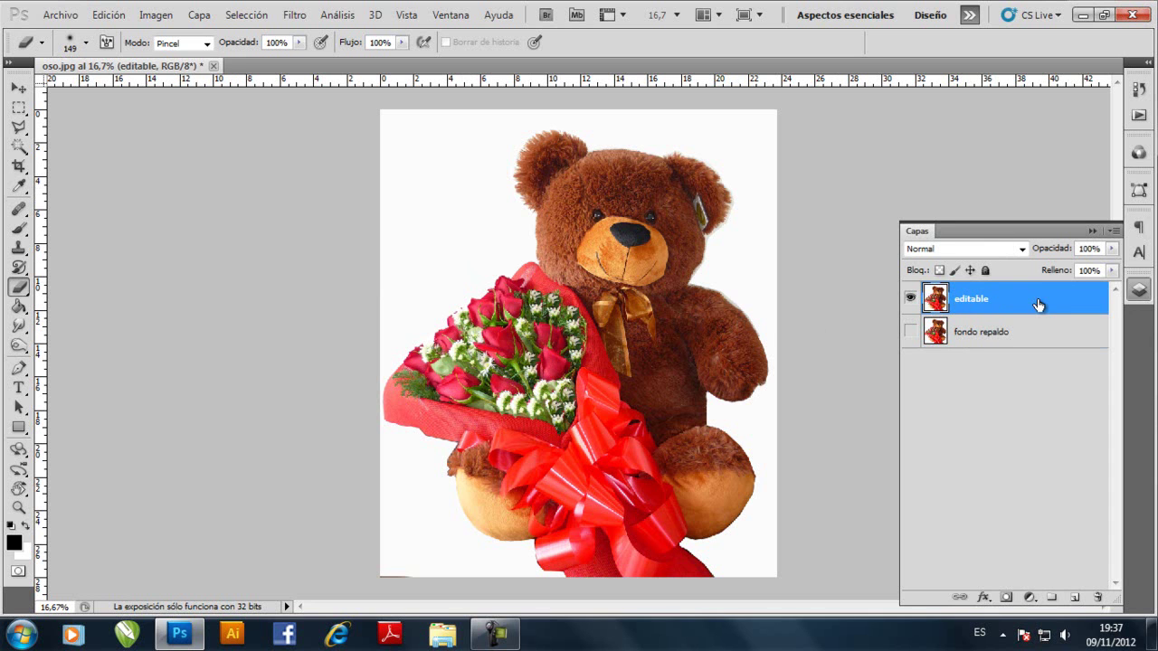
Raise the eraser brush hardness to 92%.
right_click(446, 207)
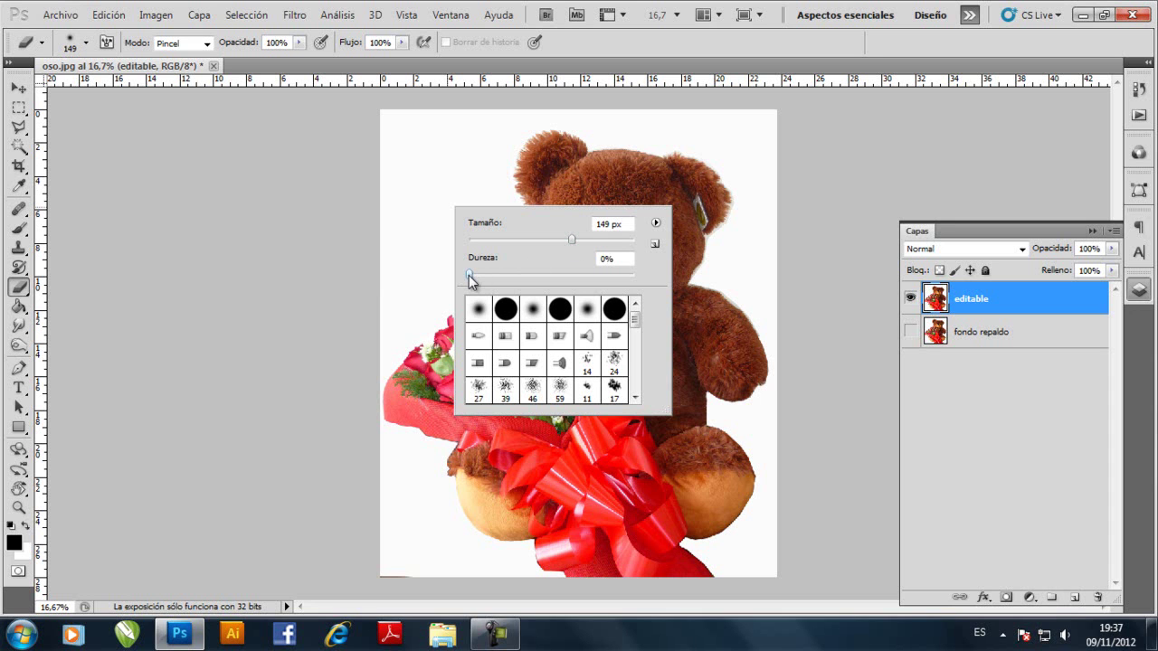
left_click_drag(469, 275, 622, 276)
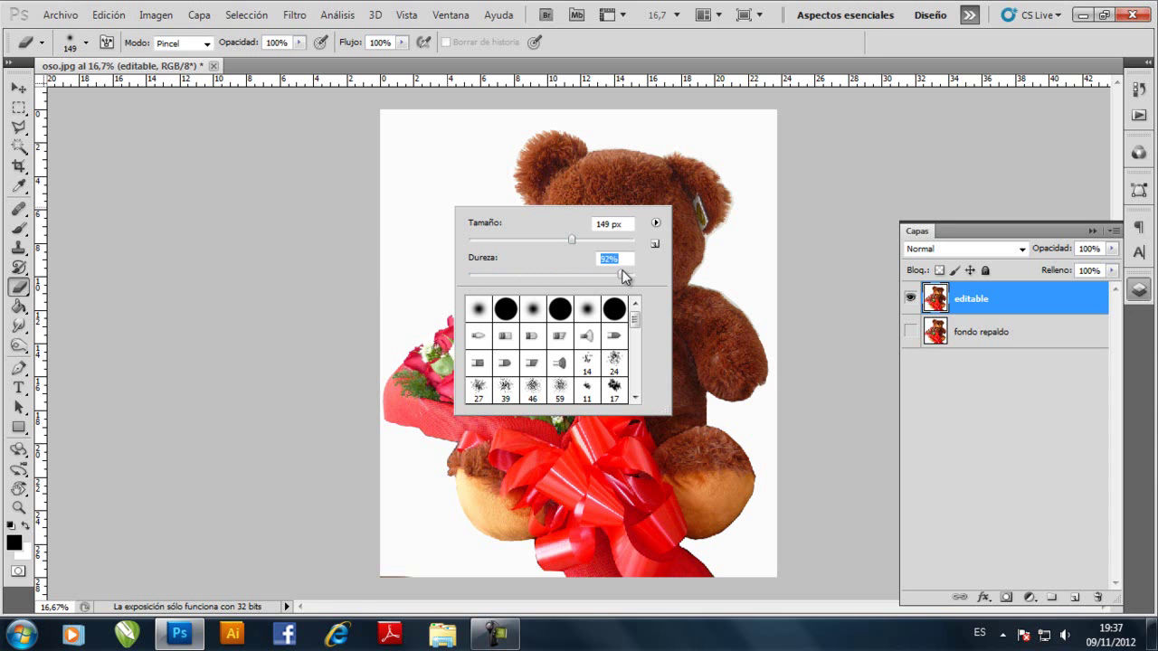
Set the eraser brush size to 201 px and test a hard-edged erasure beside the bear's eye.
right_click(610, 184)
left_click_drag(733, 213, 756, 215)
left_click(572, 216)
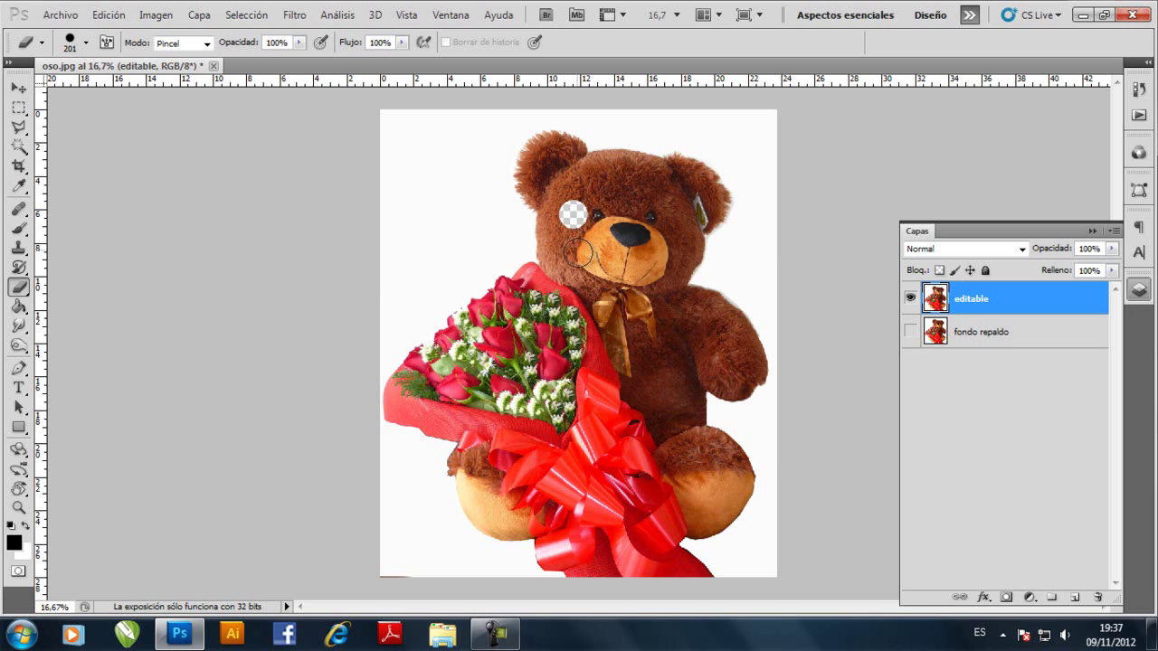
Lower the eraser hardness to 0% and test a soft-edged erasure on the bear's forehead.
right_click(580, 254)
left_click(604, 322)
left_click_drag(603, 322, 595, 323)
left_click(635, 197)
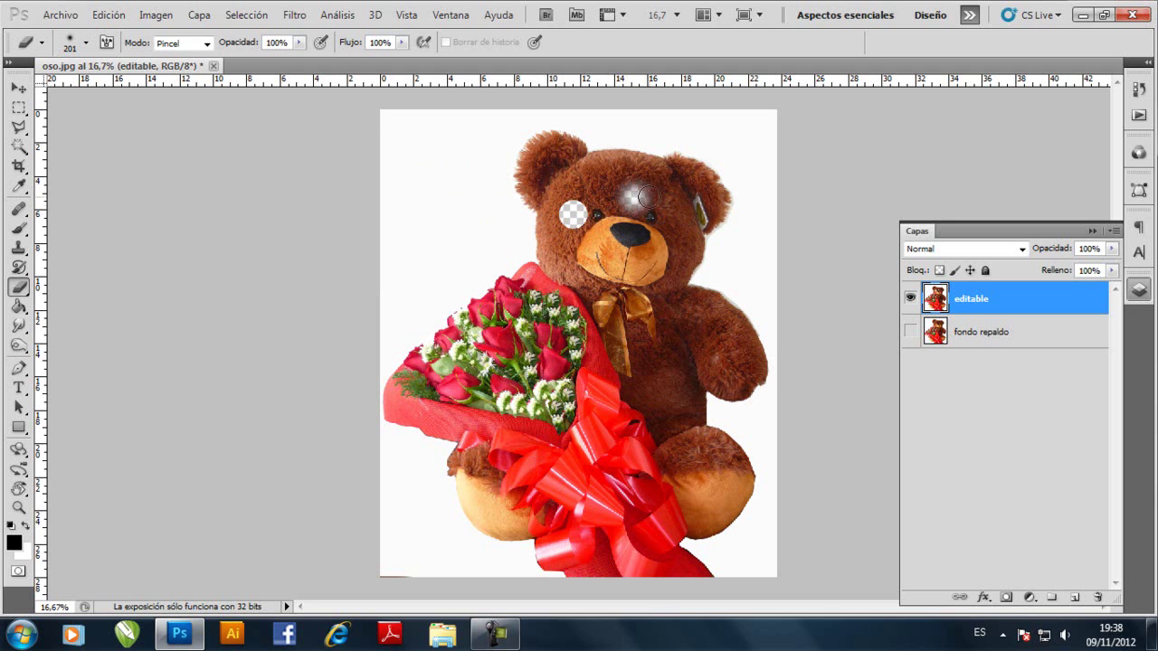
left_click_drag(630, 204, 636, 199)
Undo the test erasures on the bear's face and reselect the editable layer.
key("ctrl+z")
key("alt+bracketleft")
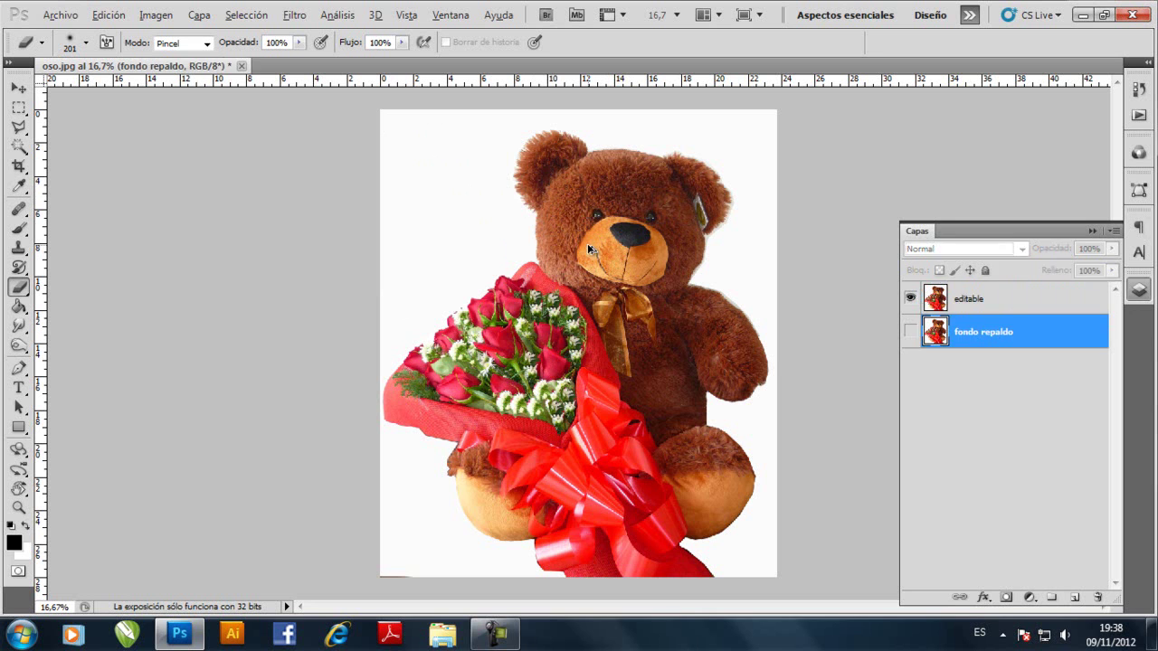
left_click(993, 301)
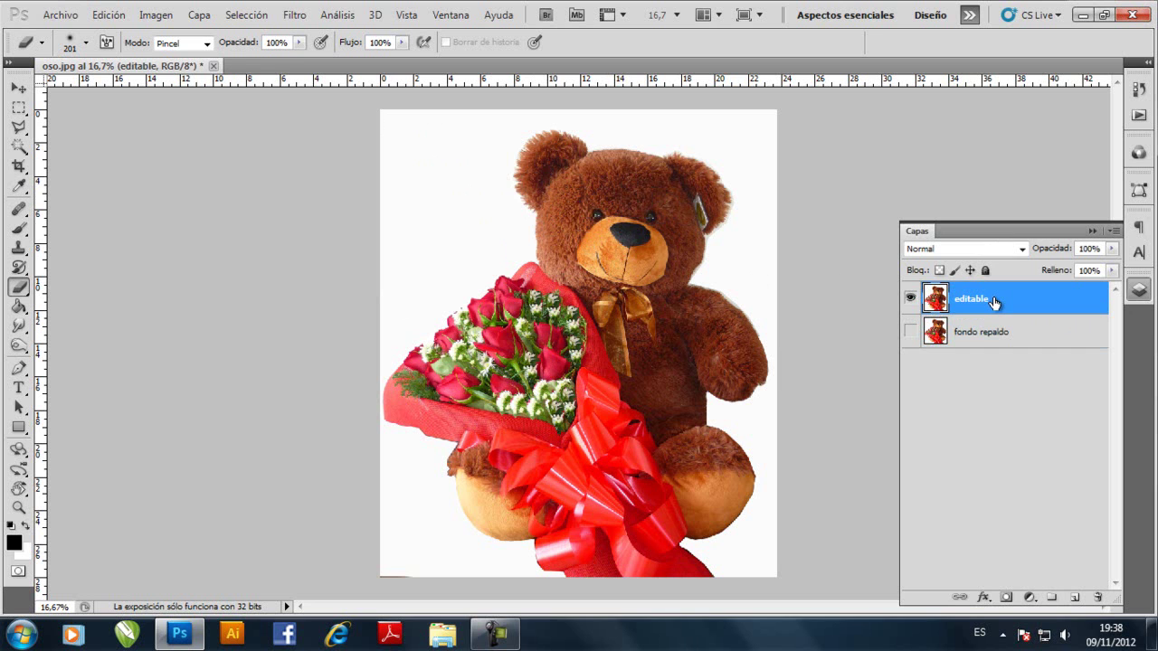
Choose the 46 px spatter brush, enlarge it to 257 px, and test an erasure on the bear's forehead.
right_click(487, 220)
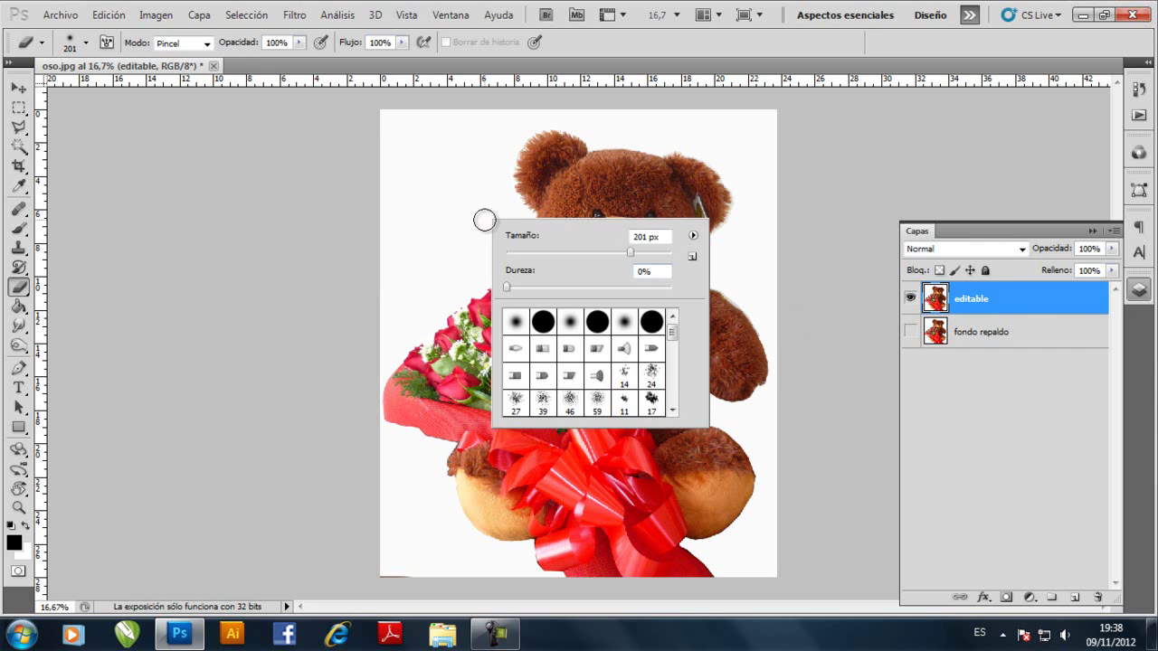
left_click(571, 405)
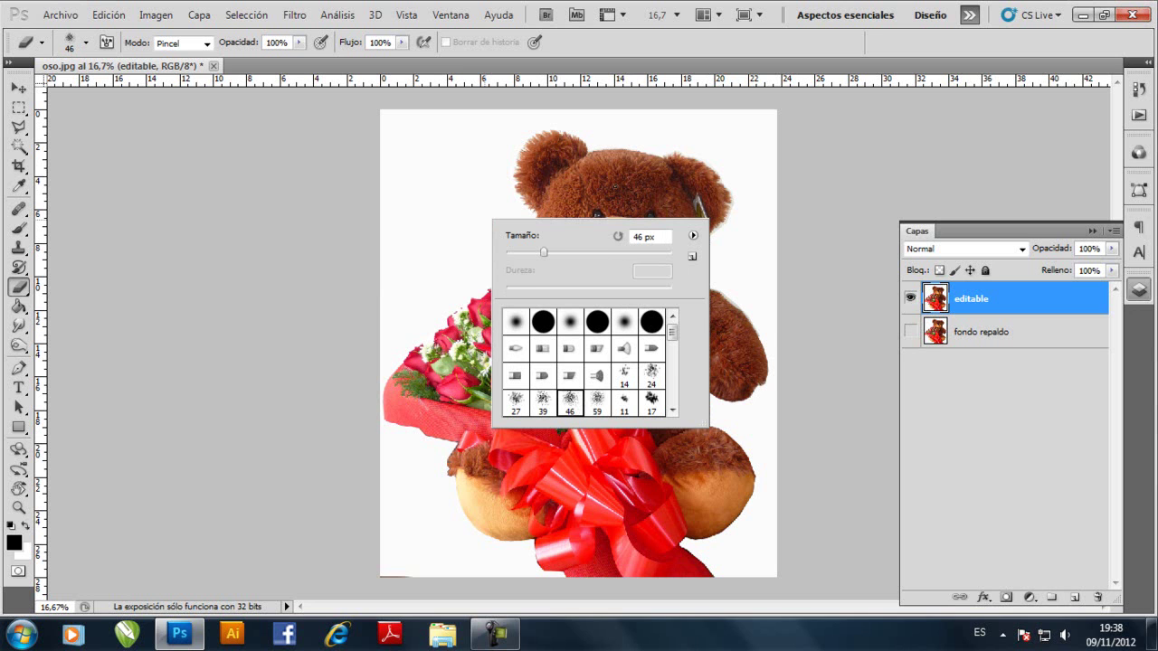
right_click(729, 226)
left_click(765, 221)
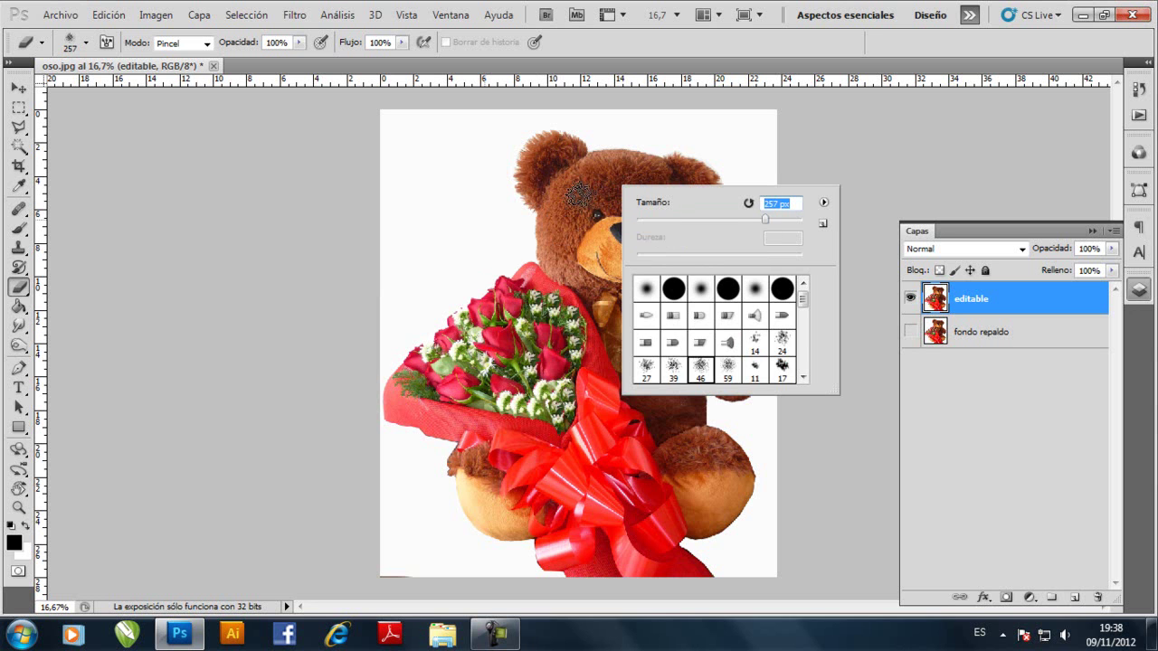
left_click(579, 196)
left_click_drag(594, 229, 590, 208)
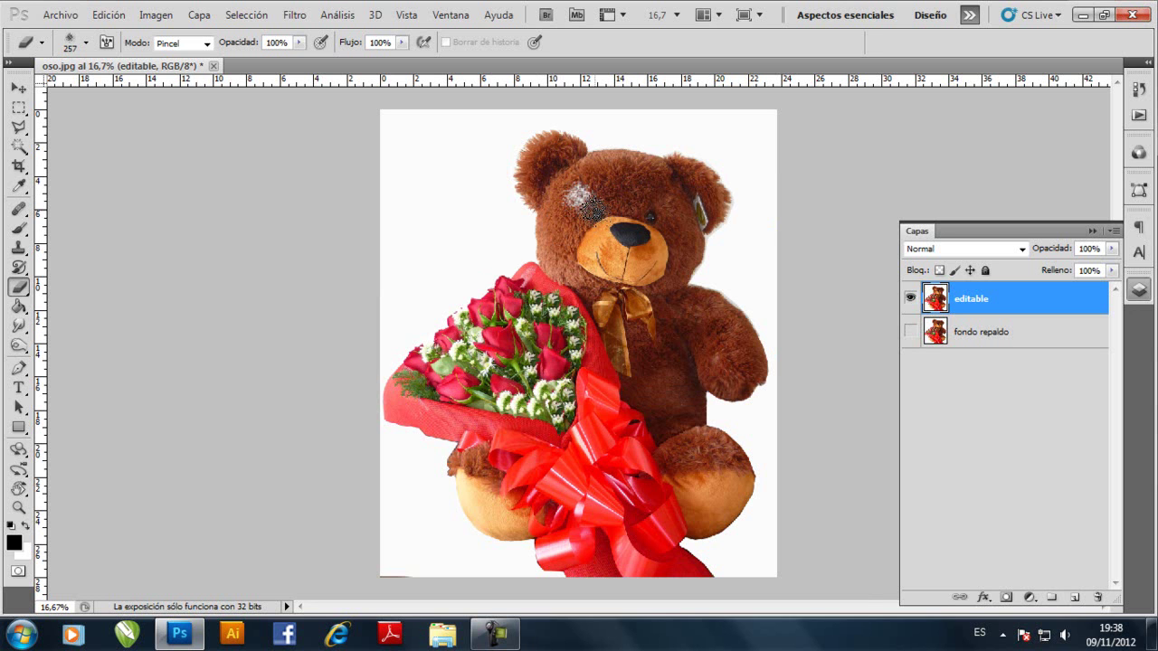
Choose the fan-shaped bristle brush at 257 px and test an erasure on the fur beside the bear's eye.
scroll(589, 207, "up", 5, "alt")
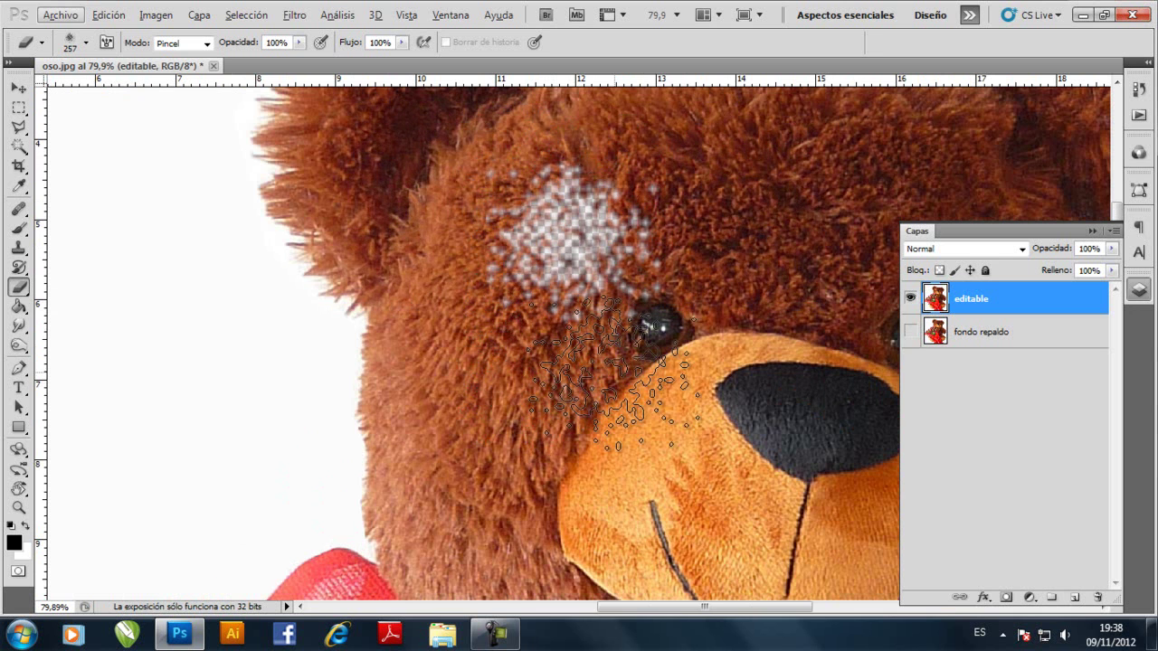
right_click(866, 250)
left_click(968, 347)
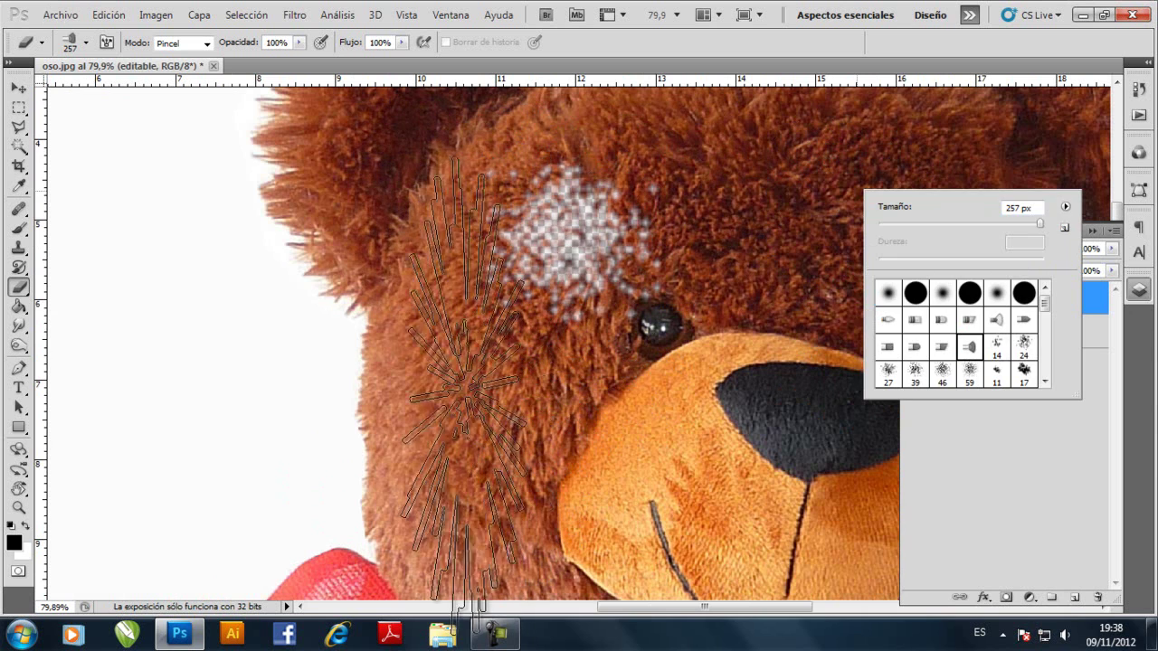
left_click(452, 389)
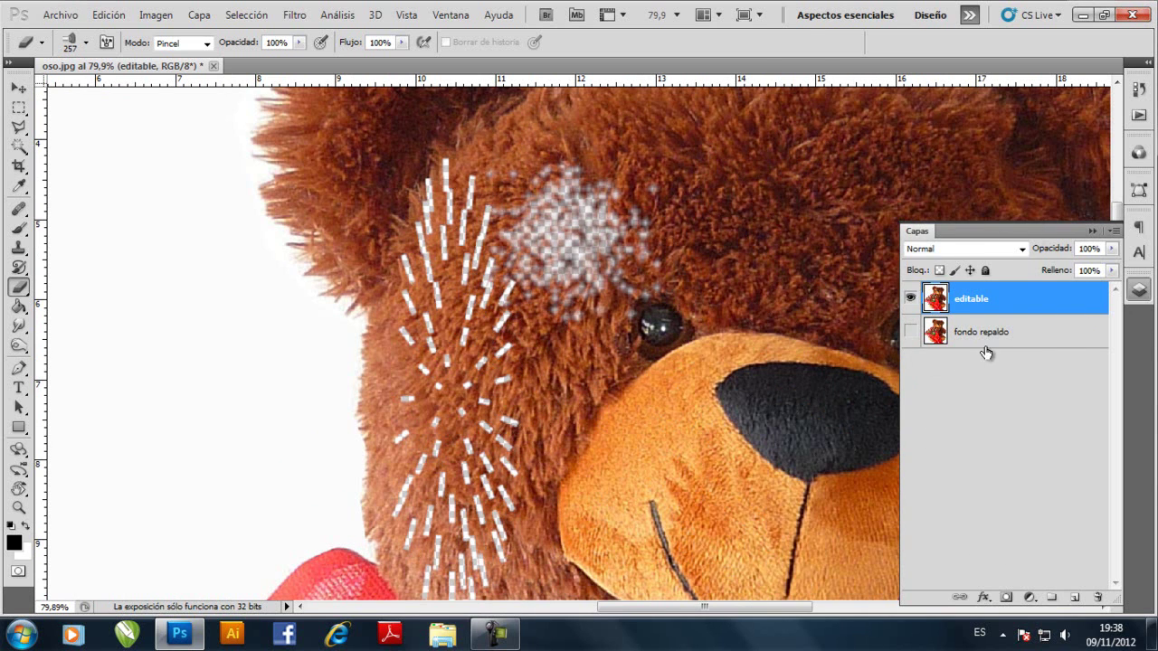
Choose the 32 px textured brush, enlarge it to 97 px, and test an erasure on the bear's forehead.
right_click(803, 228)
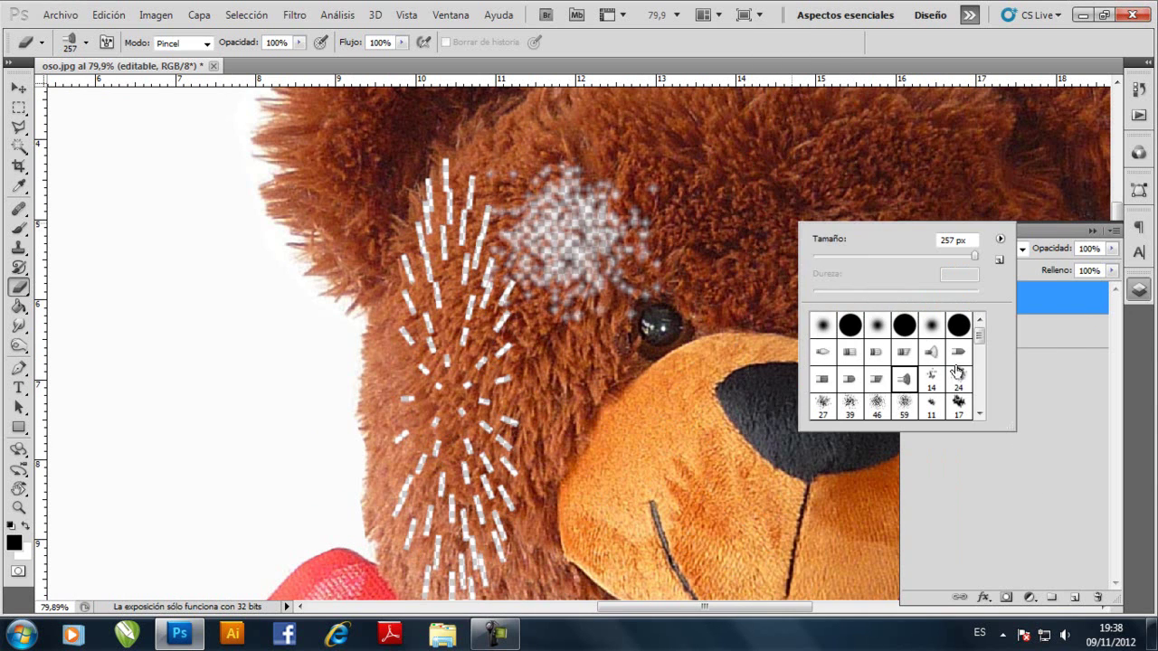
left_click_drag(980, 335, 981, 362)
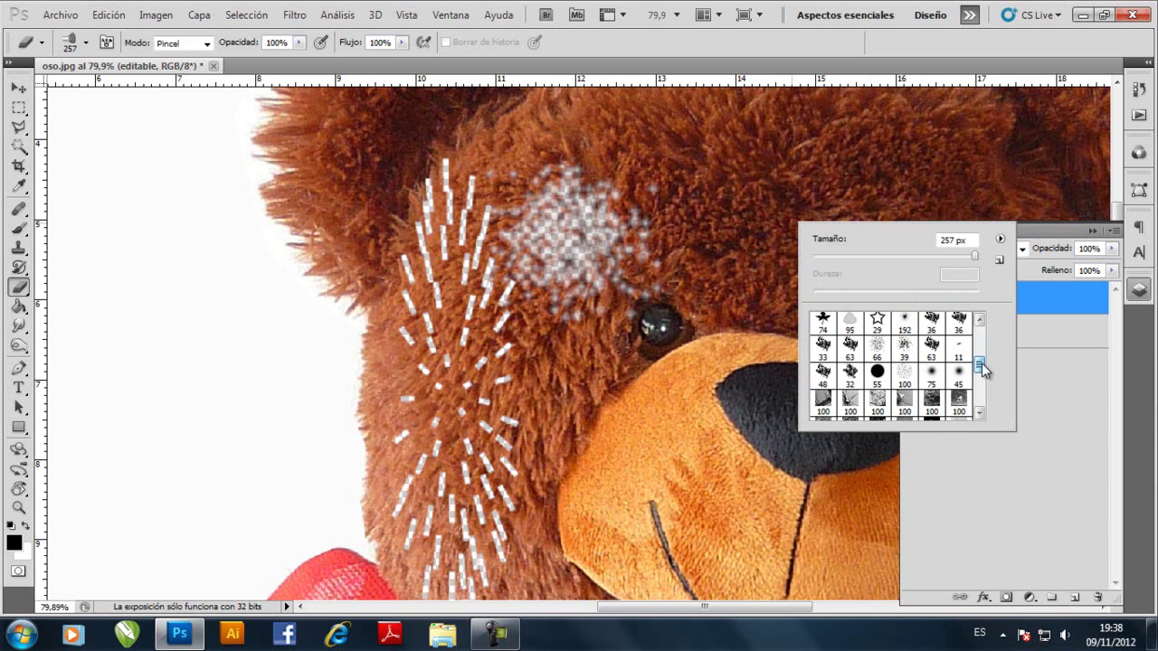
left_click(849, 374)
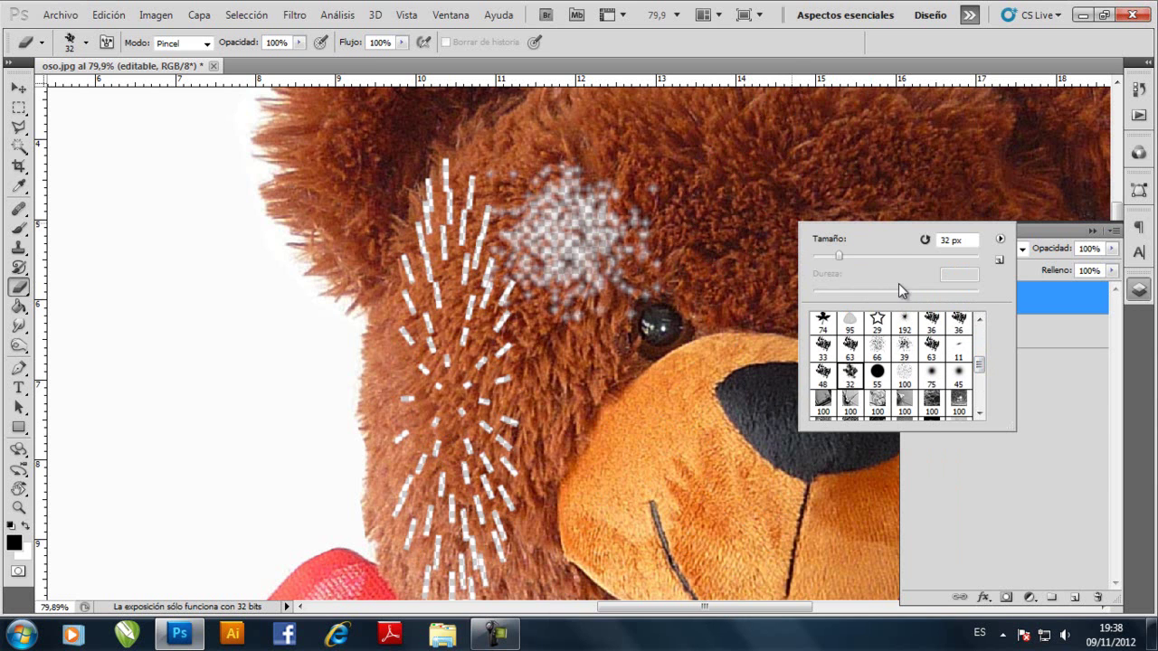
left_click(889, 257)
left_click(719, 186)
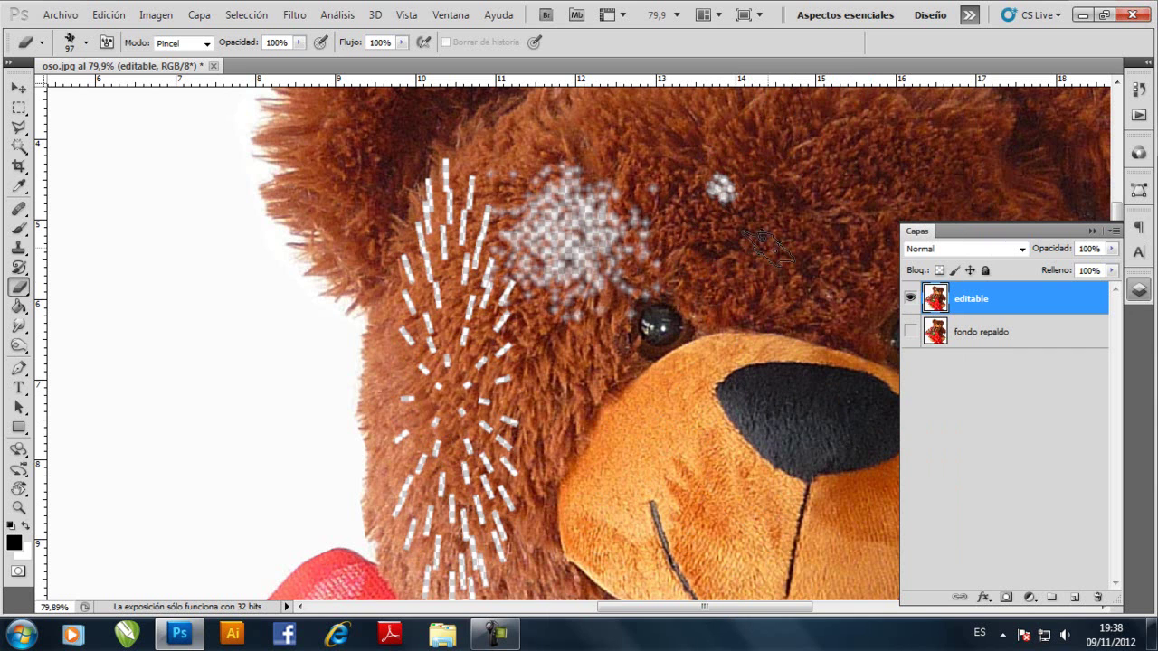
Choose the hard round brush at 97 px and 100% hardness, and test an erasure on the bear's forehead.
right_click(783, 245)
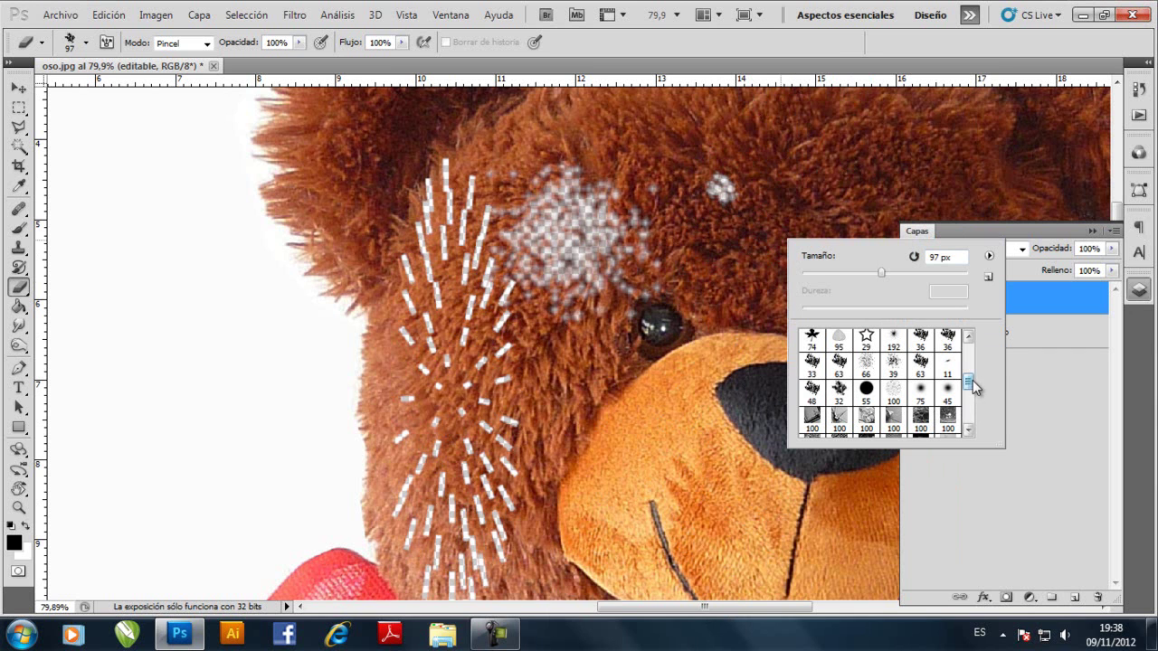
left_click_drag(974, 386, 972, 344)
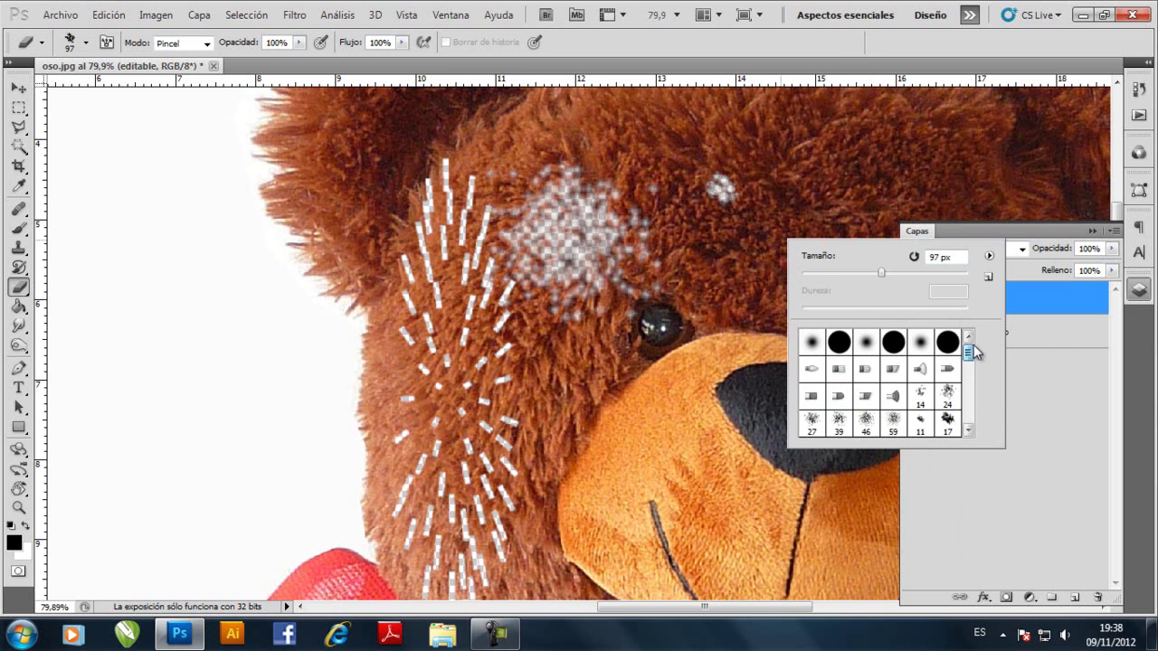
left_click(839, 344)
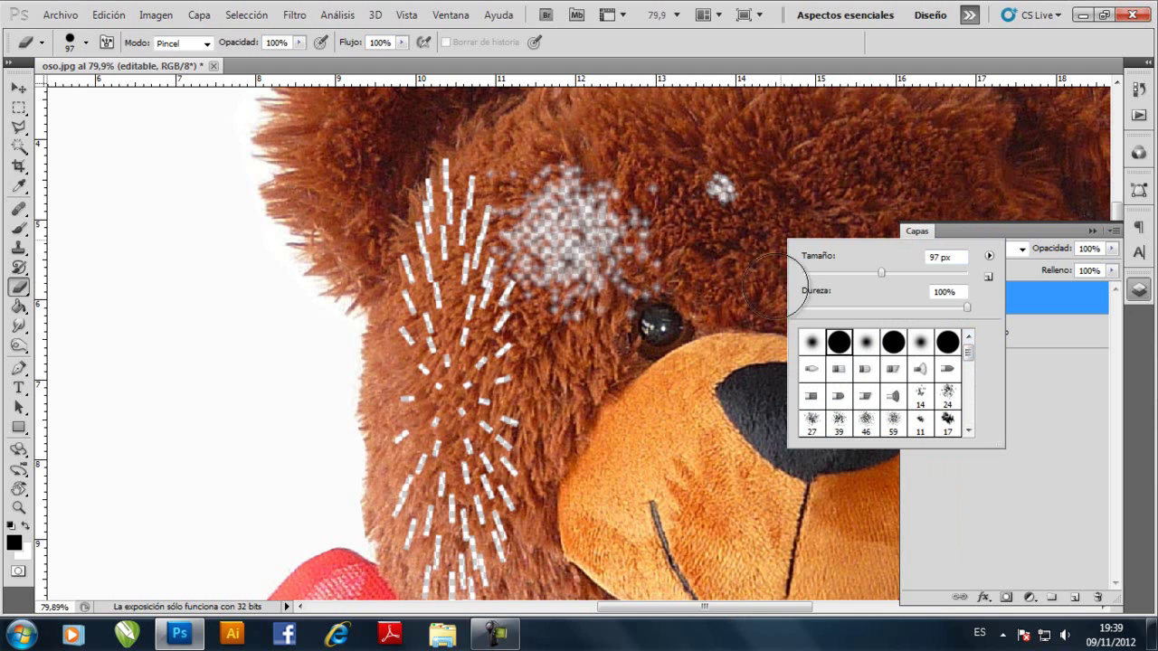
left_click(643, 183)
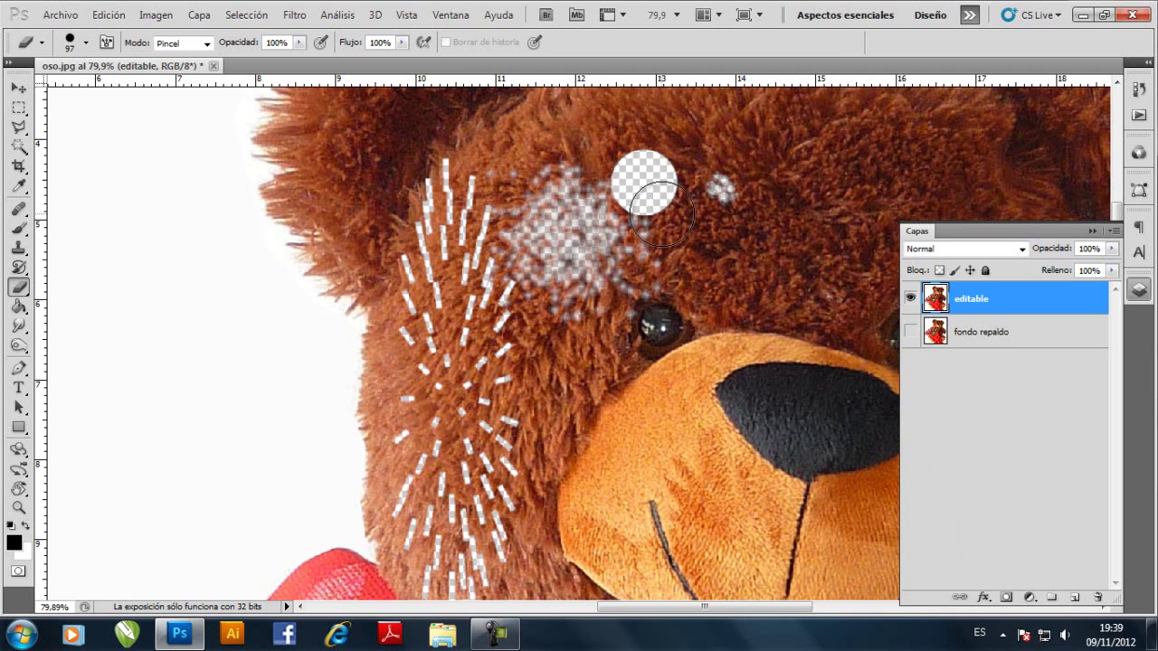
Lower the round eraser's hardness to its minimum and test a soft erasure near the top of the bear's head.
right_click(667, 209)
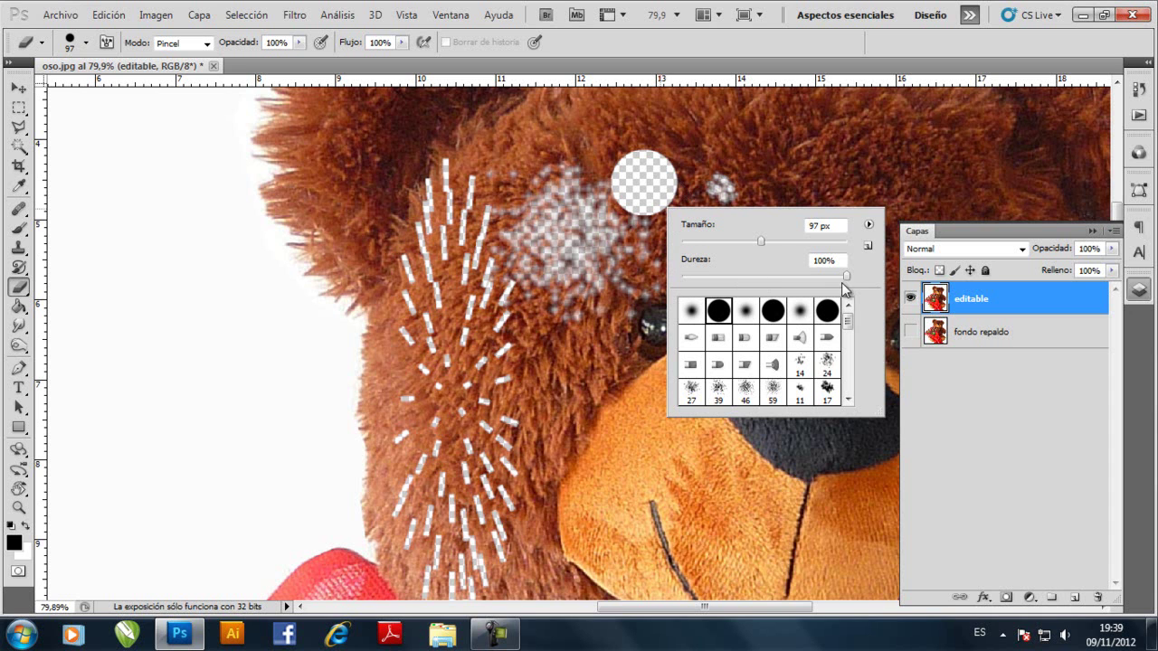
left_click_drag(846, 275, 681, 276)
key("Return")
left_click(538, 126)
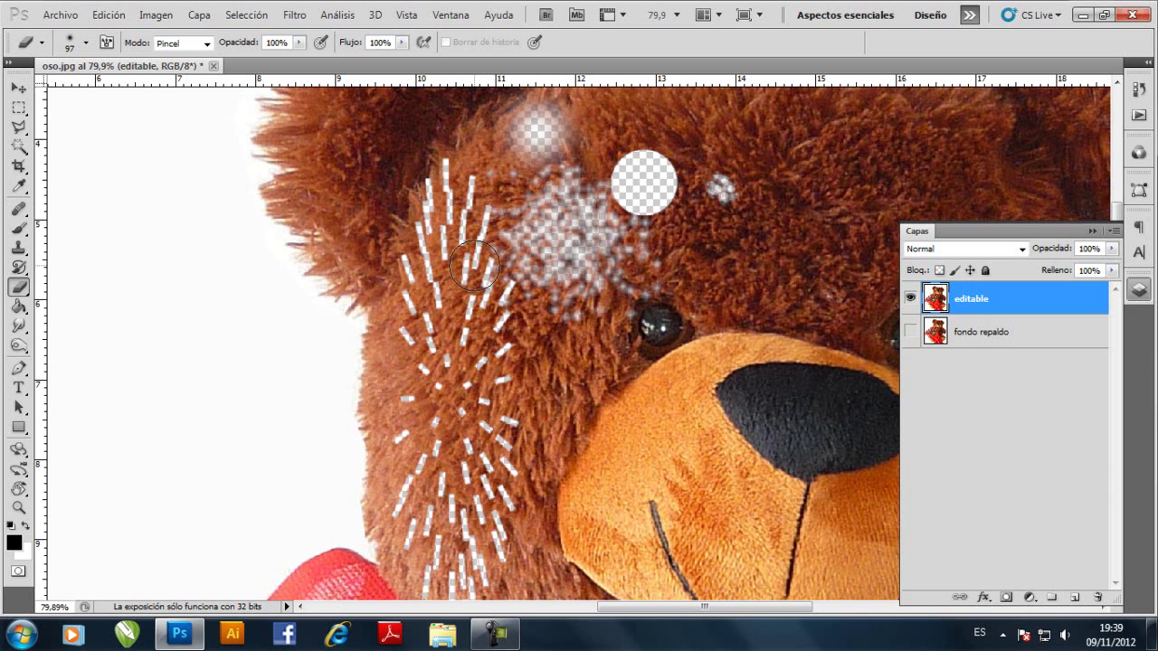
Undo all the brush test erasures on the bear and reselect the editable layer.
scroll(472, 265, "down", 5)
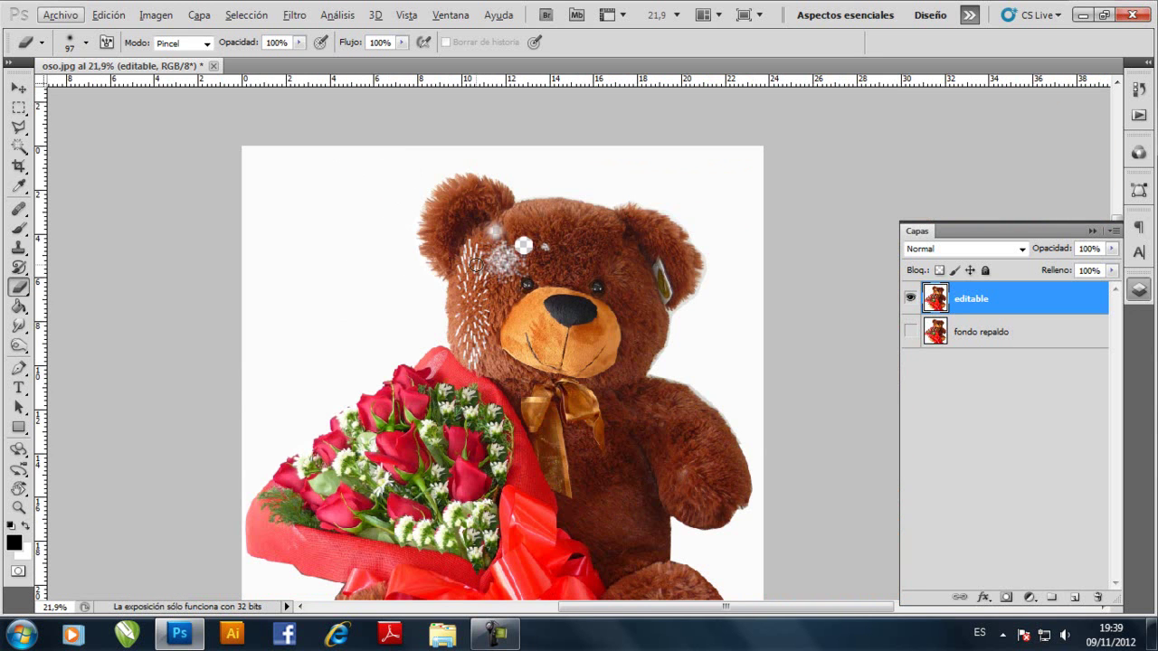
key("ctrl+z")
key("alt+bracketleft")
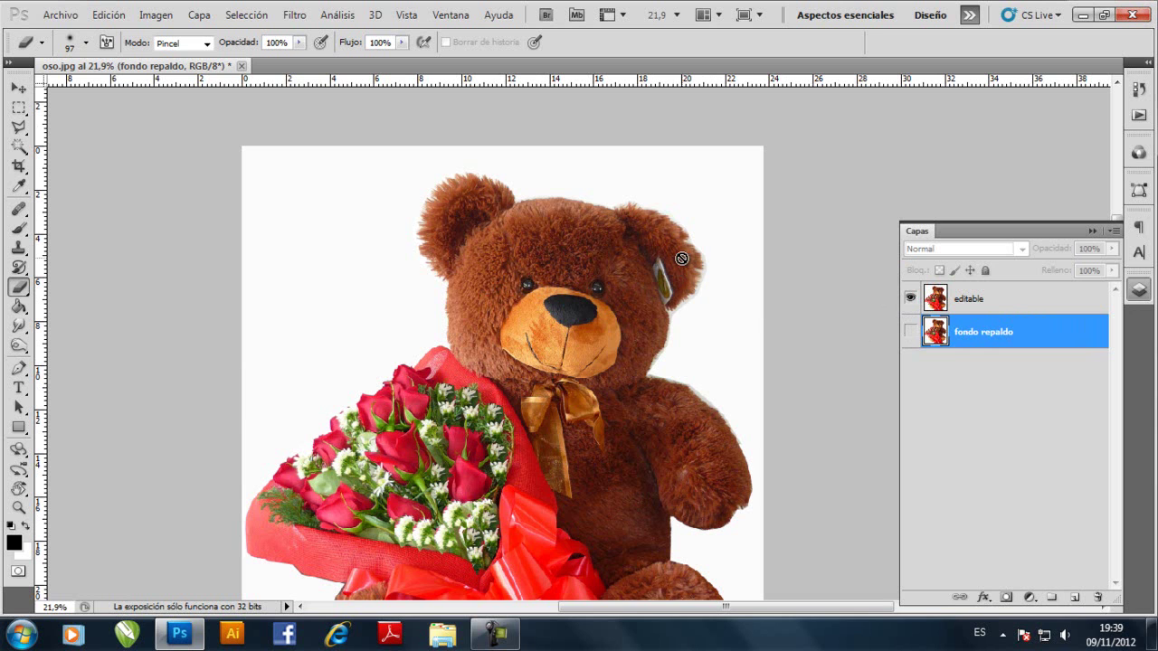
left_click(1005, 302)
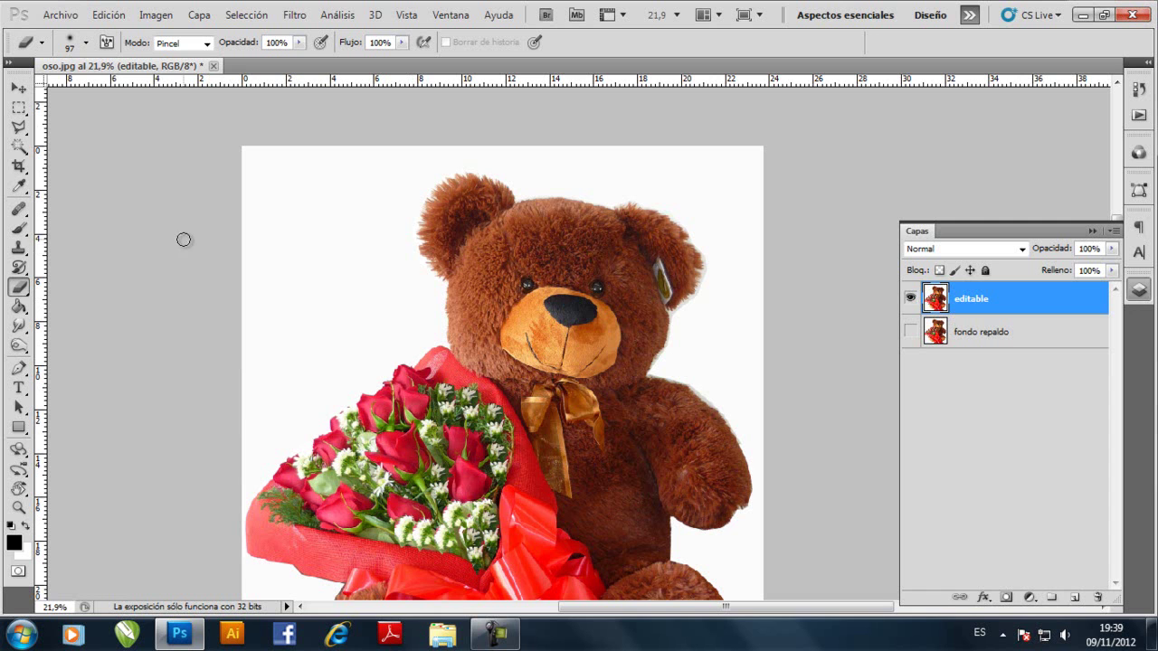
Set the eraser hardness to 100%, start erasing the background's upper-left corner, and enlarge the brush to 380 px.
right_click(324, 237)
left_click_drag(468, 273, 487, 276)
mouse_move(263, 150)
left_mouse_down()
mouse_move(273, 195)
mouse_move(314, 154)
left_mouse_up()
right_click(317, 154)
left_click_drag(338, 225, 526, 228)
Erase the white background around the bear and bouquet in broad strokes, leaving a narrow white margin along their outlines.
left_click(263, 167)
mouse_move(250, 155)
left_mouse_down()
mouse_move(287, 163)
mouse_move(378, 133)
mouse_move(354, 199)
mouse_move(379, 298)
mouse_move(368, 325)
mouse_move(294, 384)
mouse_move(251, 398)
mouse_move(271, 176)
mouse_move(321, 293)
mouse_move(296, 235)
mouse_move(418, 146)
mouse_move(493, 134)
mouse_move(748, 169)
mouse_move(778, 242)
mouse_move(735, 193)
mouse_move(676, 171)
mouse_move(727, 213)
mouse_move(745, 293)
mouse_move(719, 337)
mouse_move(783, 440)
left_mouse_up()
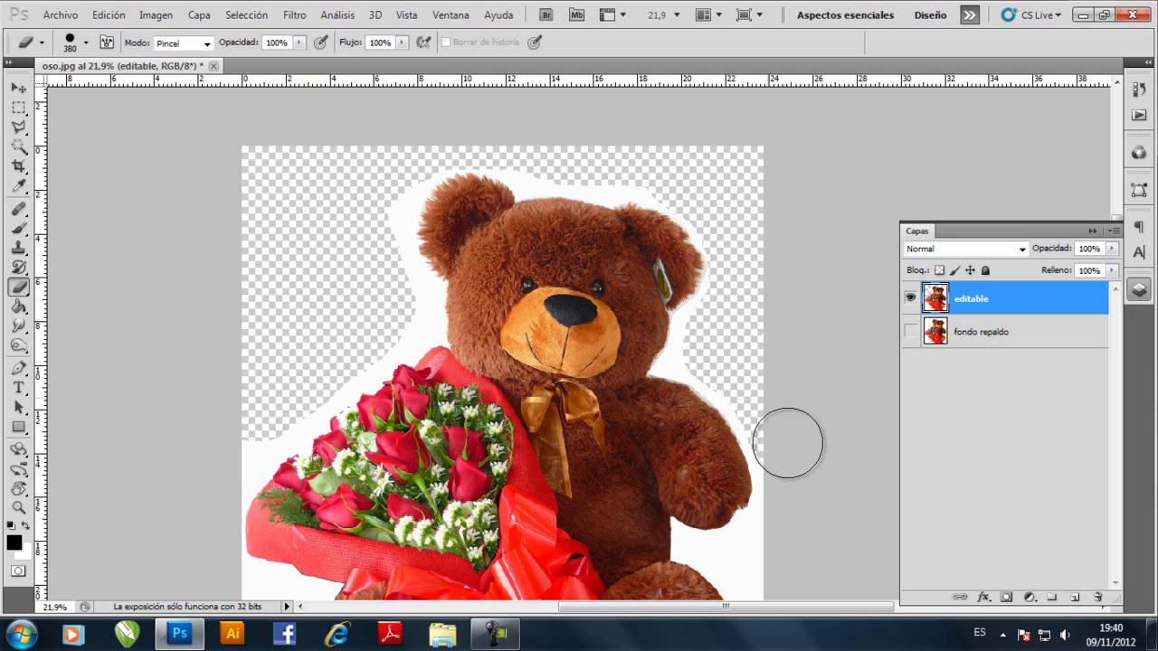
scroll(784, 439, "down", 4)
mouse_move(794, 374)
left_mouse_down()
mouse_move(754, 401)
mouse_move(765, 621)
left_mouse_up()
mouse_move(209, 486)
left_mouse_down()
mouse_move(270, 471)
mouse_move(316, 555)
mouse_move(365, 583)
mouse_move(267, 505)
mouse_move(266, 581)
left_mouse_up()
left_click_drag(233, 272, 316, 260)
Reduce the eraser size to 101 px and erase more of the white background along the roses.
scroll(362, 209, "up", 5)
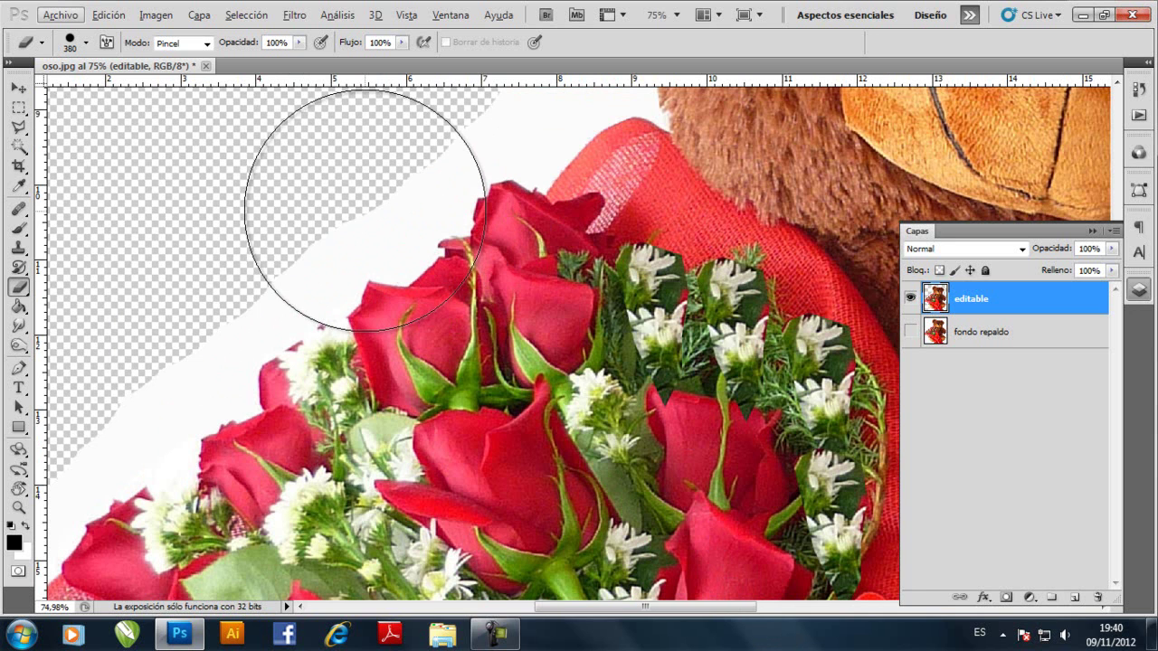
right_click(326, 217)
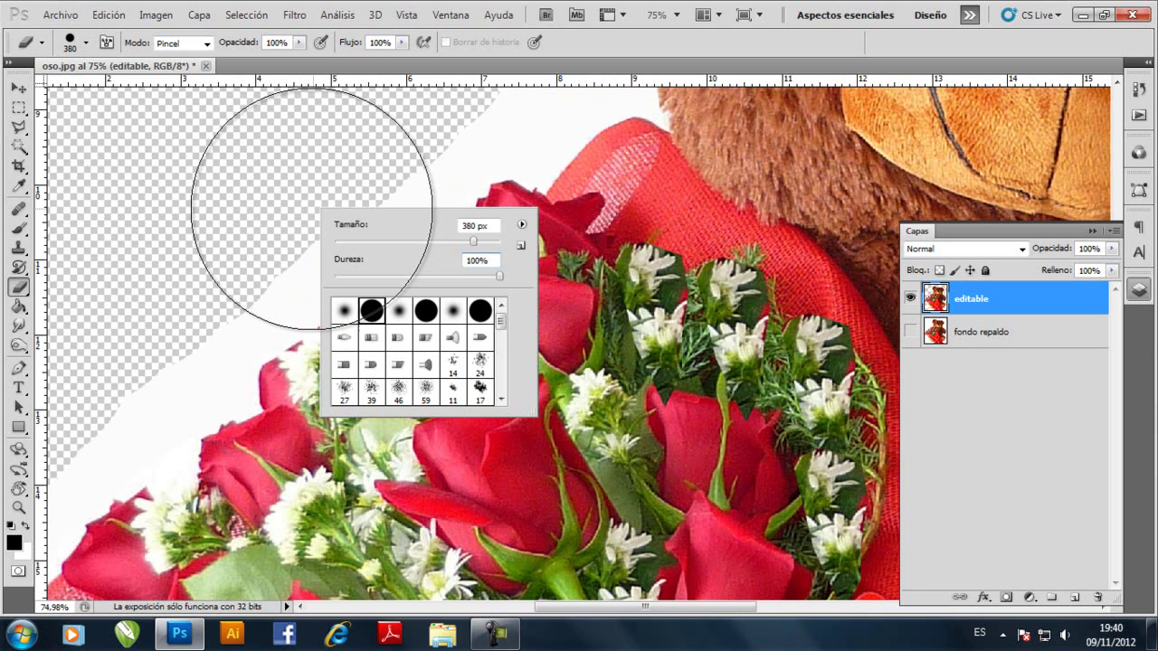
left_click(386, 242)
left_click_drag(406, 242, 423, 242)
mouse_move(425, 158)
left_mouse_down()
mouse_move(449, 134)
mouse_move(421, 212)
mouse_move(337, 239)
mouse_move(313, 269)
left_mouse_up()
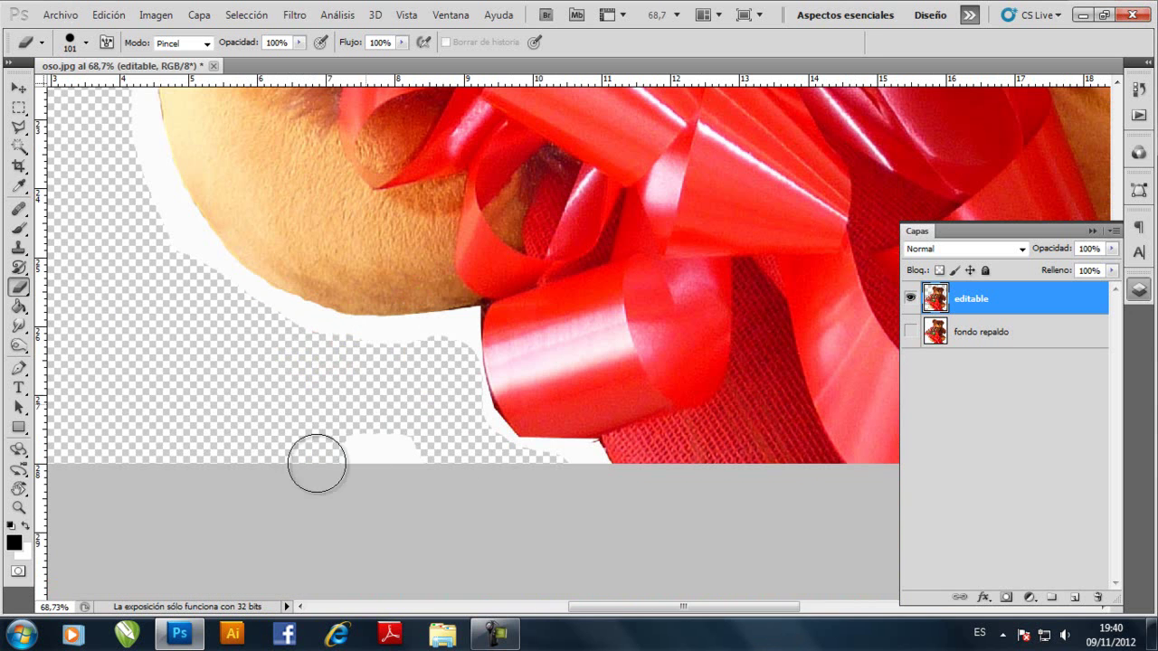
Erase the leftover white at the image's lower edge and between the bear's right-hand foot and the red wrapping.
mouse_move(313, 462)
left_mouse_down()
mouse_move(372, 438)
mouse_move(427, 477)
left_mouse_up()
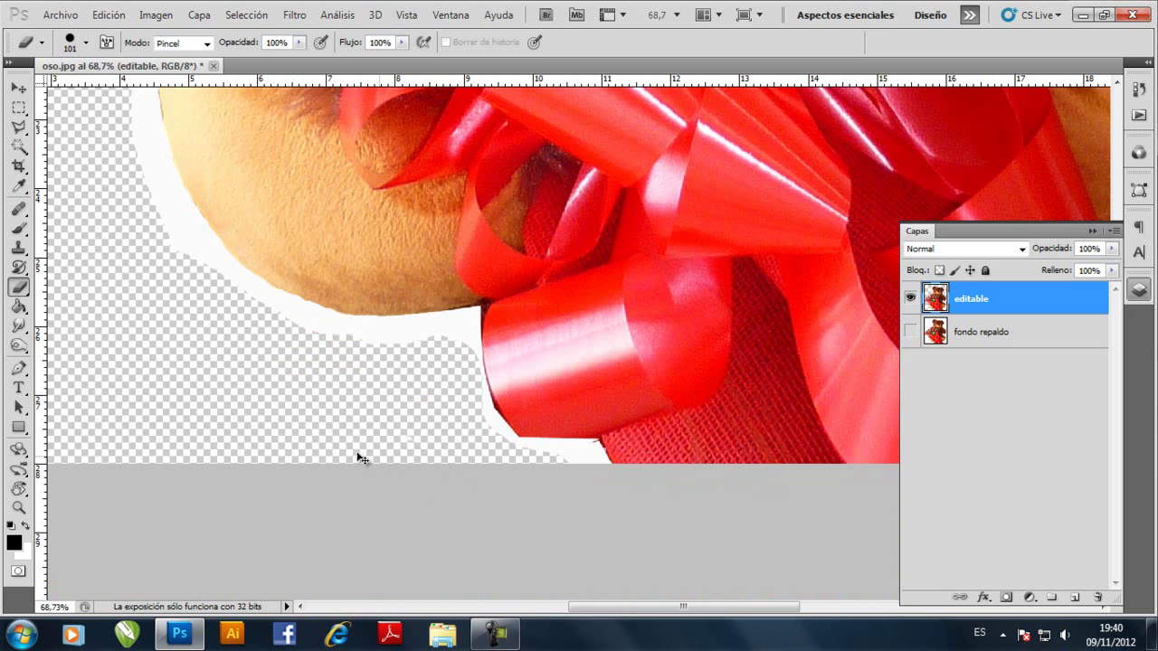
scroll(427, 477, "right", 10)
scroll(179, 439, "right", 1)
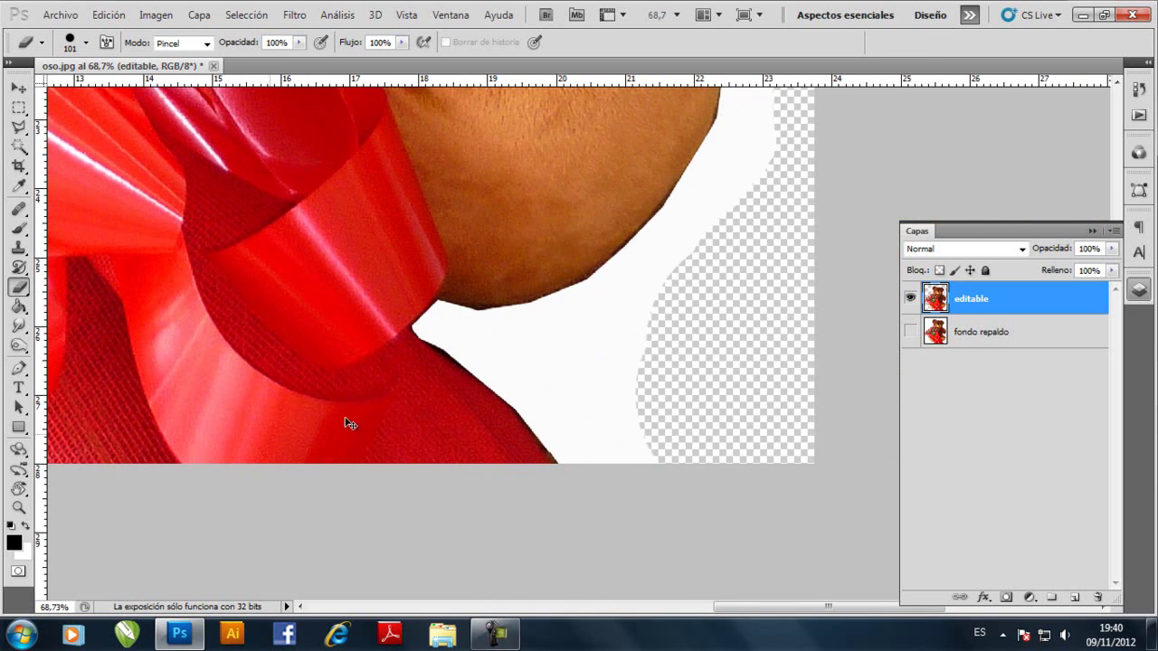
mouse_move(718, 227)
left_mouse_down()
mouse_move(551, 370)
mouse_move(618, 352)
left_mouse_up()
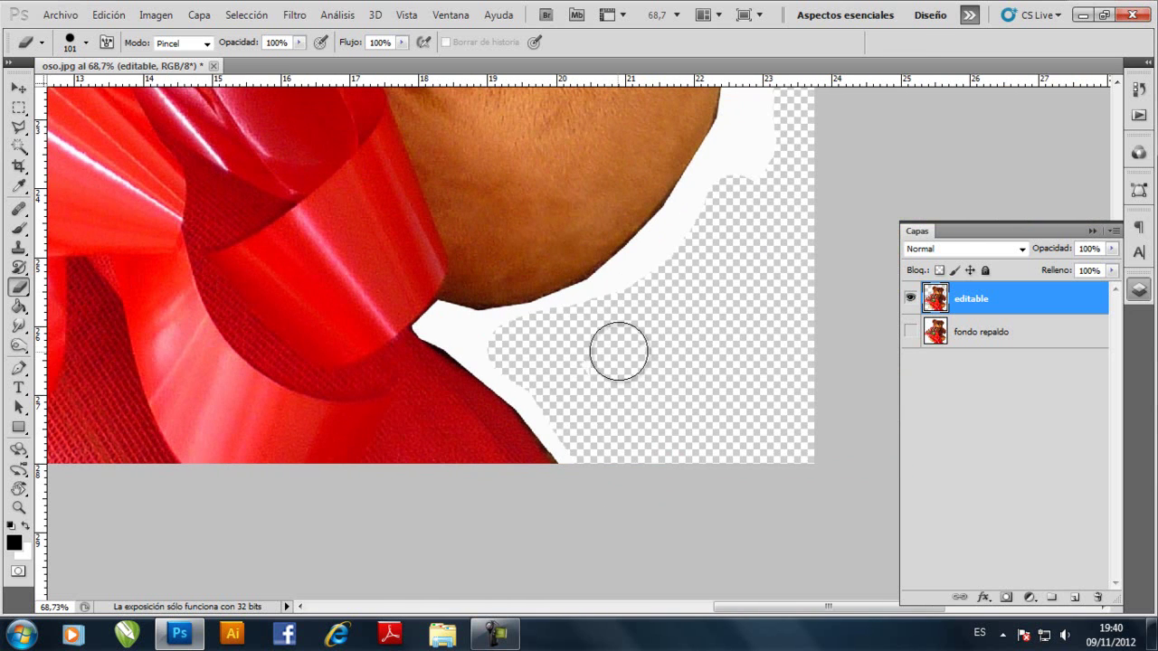
Set the eraser brush to 42 px with 1% hardness for the margin around the bear's foot.
scroll(755, 238, "up", 3)
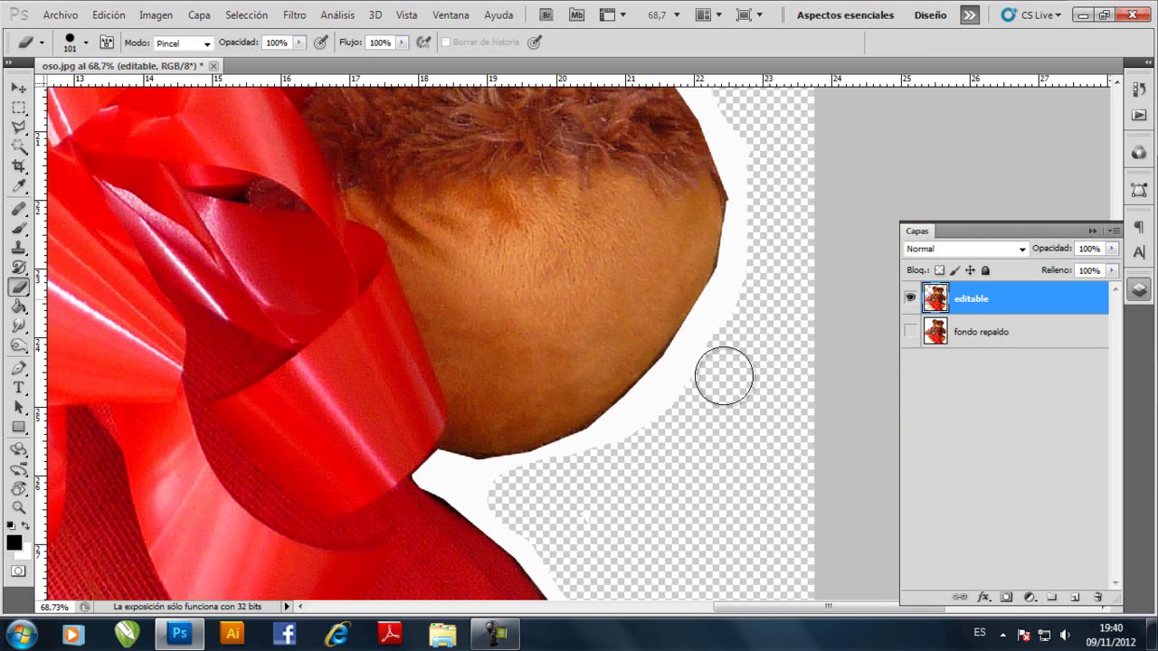
right_click(746, 409)
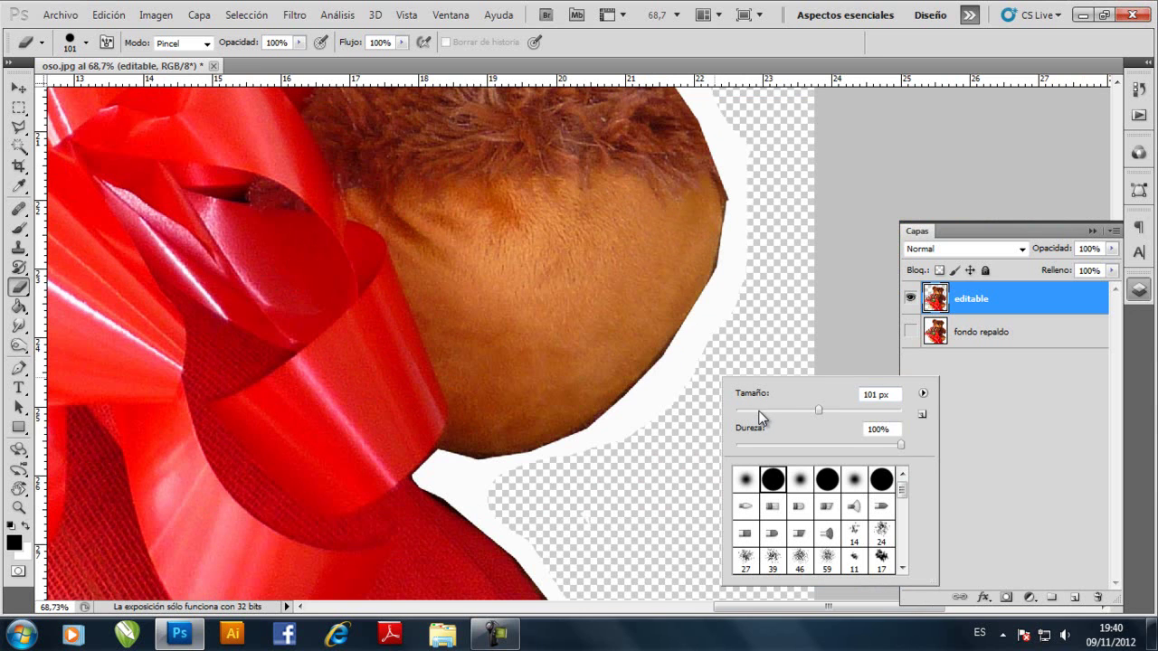
left_click(768, 410)
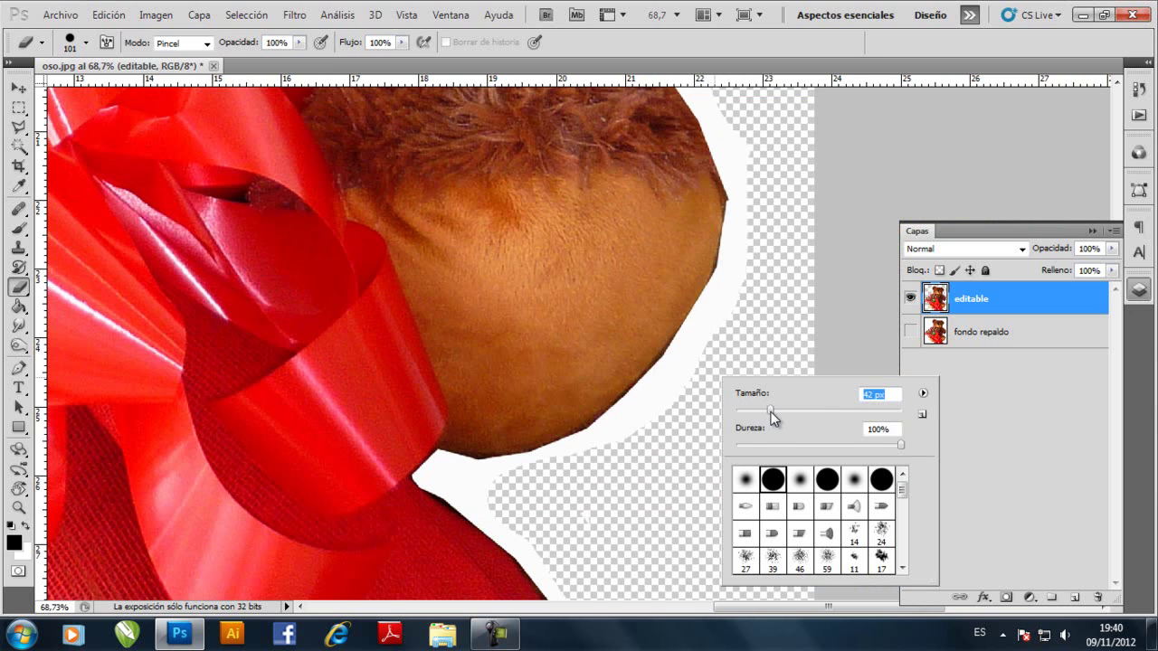
left_click(737, 445)
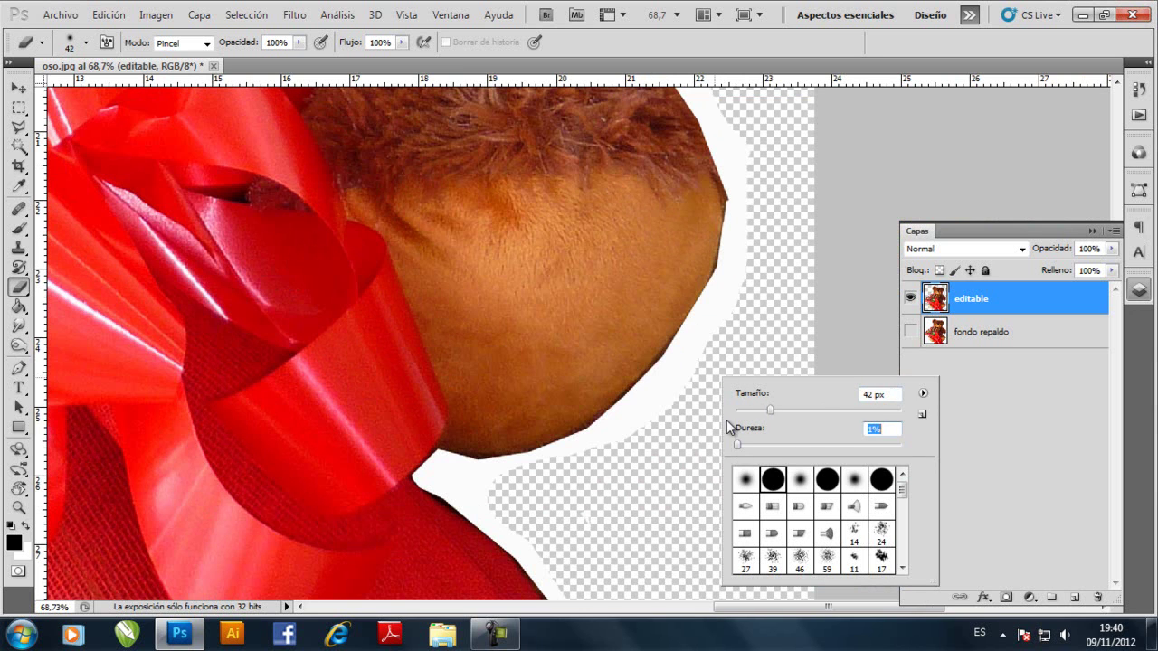
Erase the white margin along the outer edge of the bear's right-hand foot and up its leg with the soft brush.
right_click(700, 334)
left_click(706, 316)
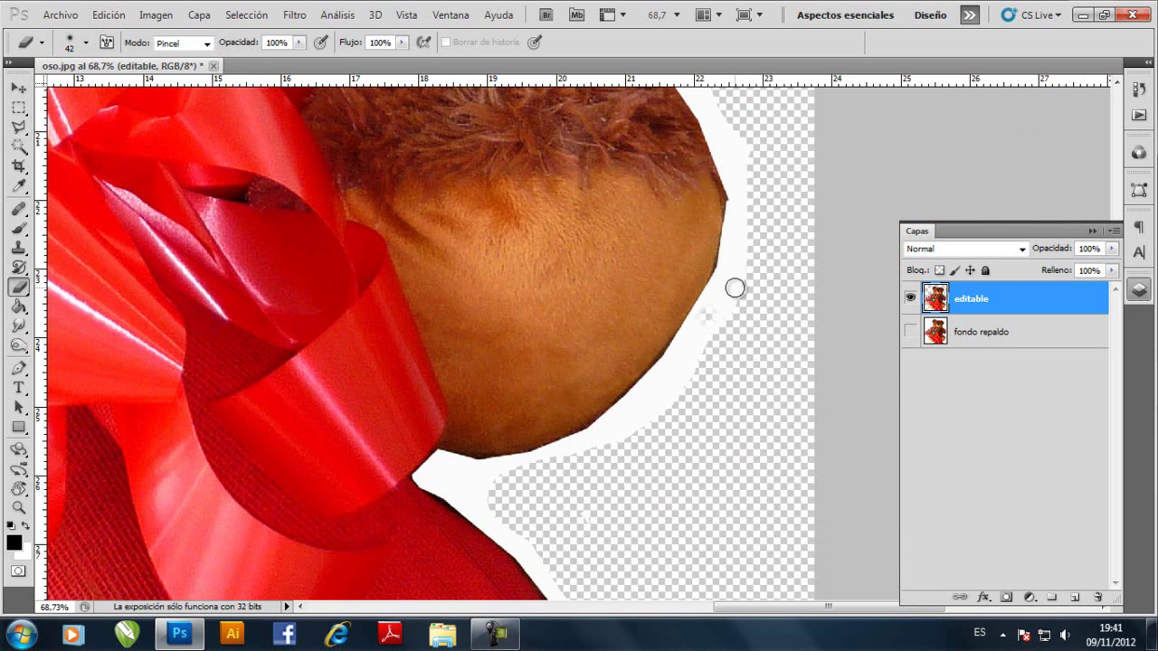
scroll(724, 340, "up", 3)
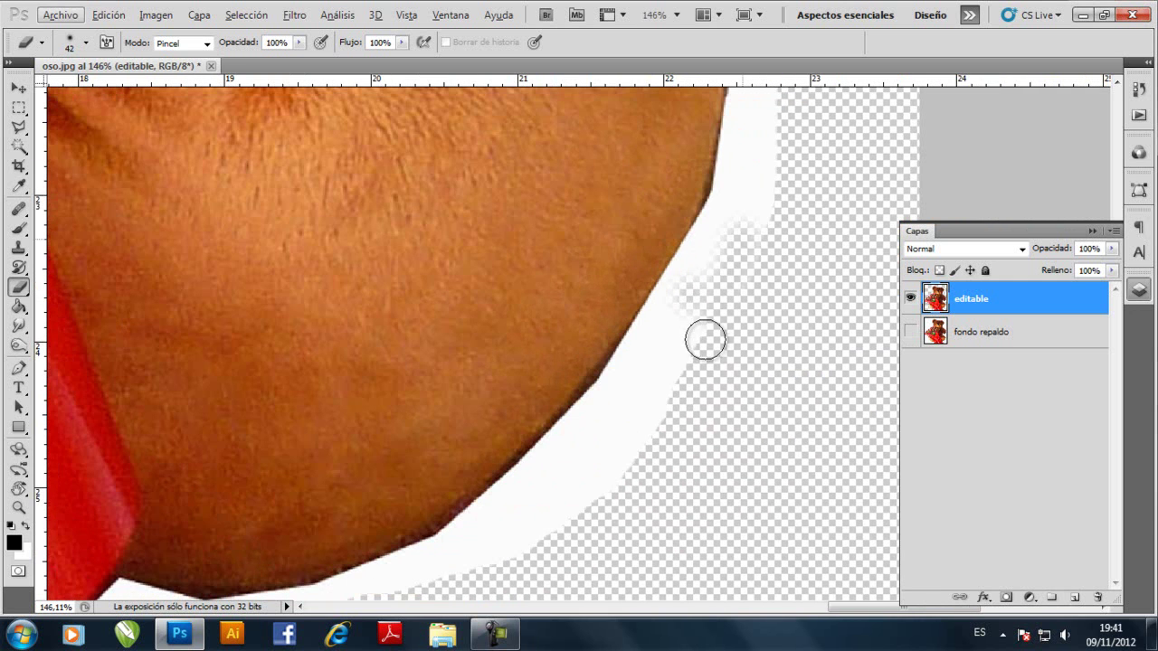
mouse_move(703, 252)
left_mouse_down()
mouse_move(606, 400)
mouse_move(418, 571)
mouse_move(532, 541)
mouse_move(685, 338)
mouse_move(546, 535)
mouse_move(678, 374)
left_mouse_up()
scroll(696, 353, "up", 2)
mouse_move(760, 157)
left_mouse_down()
mouse_move(718, 357)
mouse_move(752, 282)
mouse_move(770, 326)
mouse_move(748, 389)
mouse_move(694, 237)
mouse_move(623, 117)
left_mouse_up()
scroll(770, 313, "up", 4)
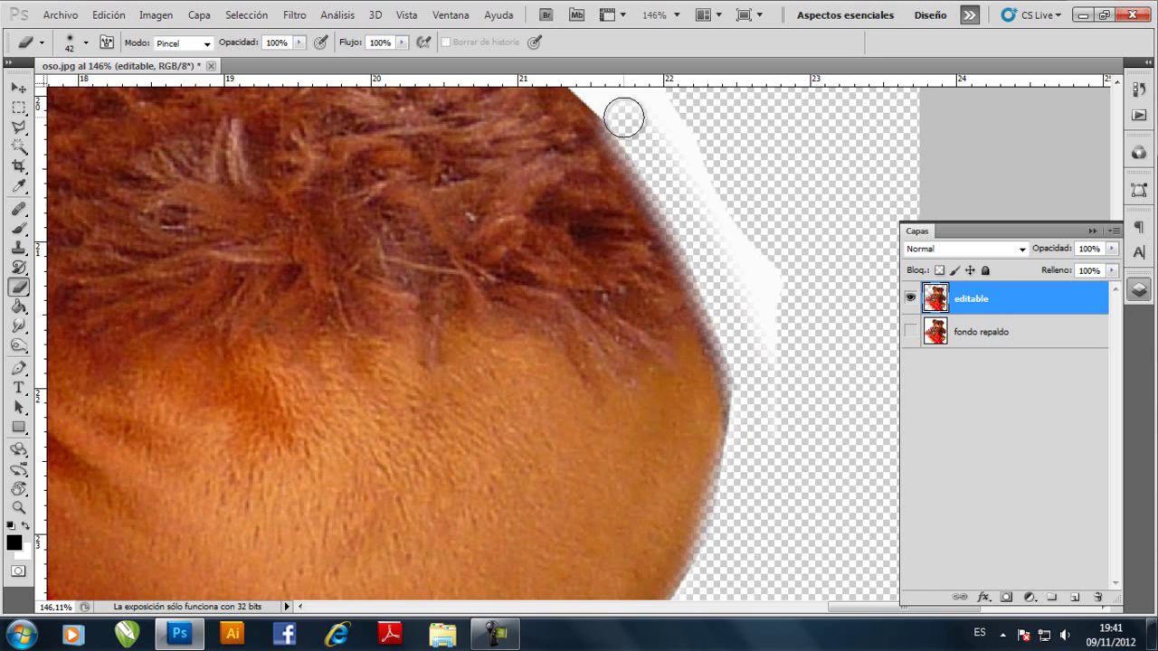
scroll(623, 116, "up", 3)
mouse_move(640, 315)
left_mouse_down()
mouse_move(569, 205)
mouse_move(463, 136)
mouse_move(641, 301)
mouse_move(562, 168)
mouse_move(669, 296)
mouse_move(736, 424)
mouse_move(769, 528)
mouse_move(769, 411)
mouse_move(775, 552)
mouse_move(616, 201)
mouse_move(511, 133)
left_mouse_up()
Erase the white along the top of the leg and up the bear's side, in the gap below the arm.
scroll(511, 133, "up", 3)
left_click(442, 137)
scroll(406, 136, "up", 1)
scroll(405, 142, "up", 2)
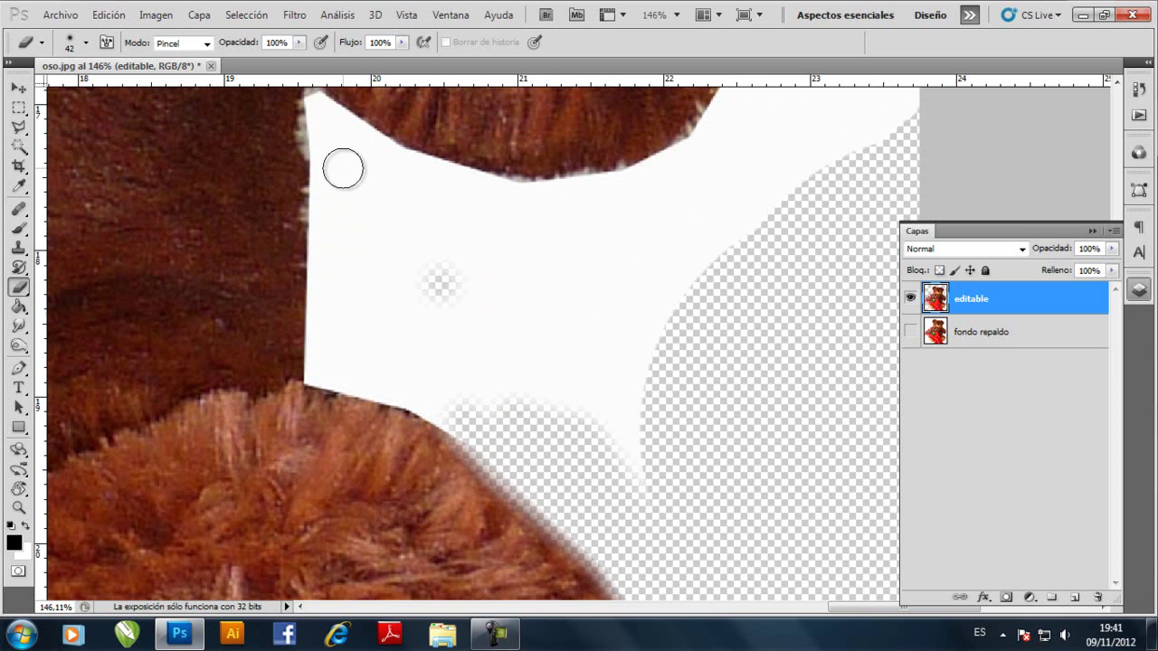
scroll(343, 199, "up", 1)
mouse_move(348, 234)
left_mouse_down()
mouse_move(326, 406)
mouse_move(409, 425)
mouse_move(497, 472)
mouse_move(369, 379)
mouse_move(390, 362)
mouse_move(495, 457)
mouse_move(359, 251)
mouse_move(323, 156)
left_mouse_up()
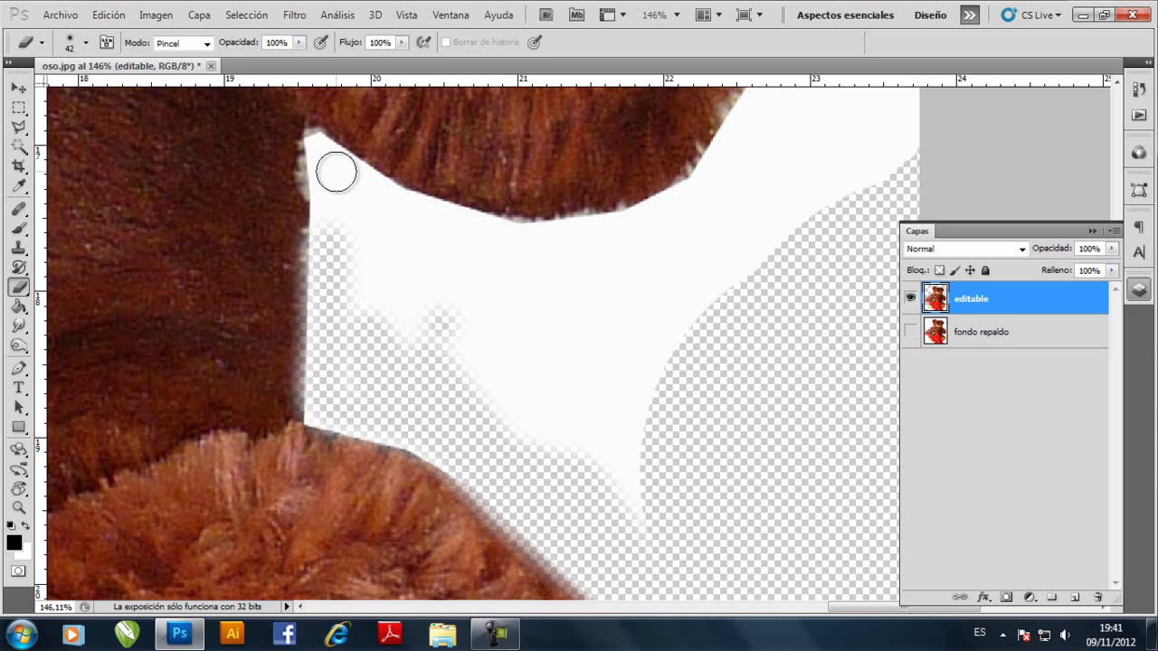
Outline the white gap between the bear's arm, body and leg with the Polygonal Lasso, following the fur edges closely.
left_click(19, 128)
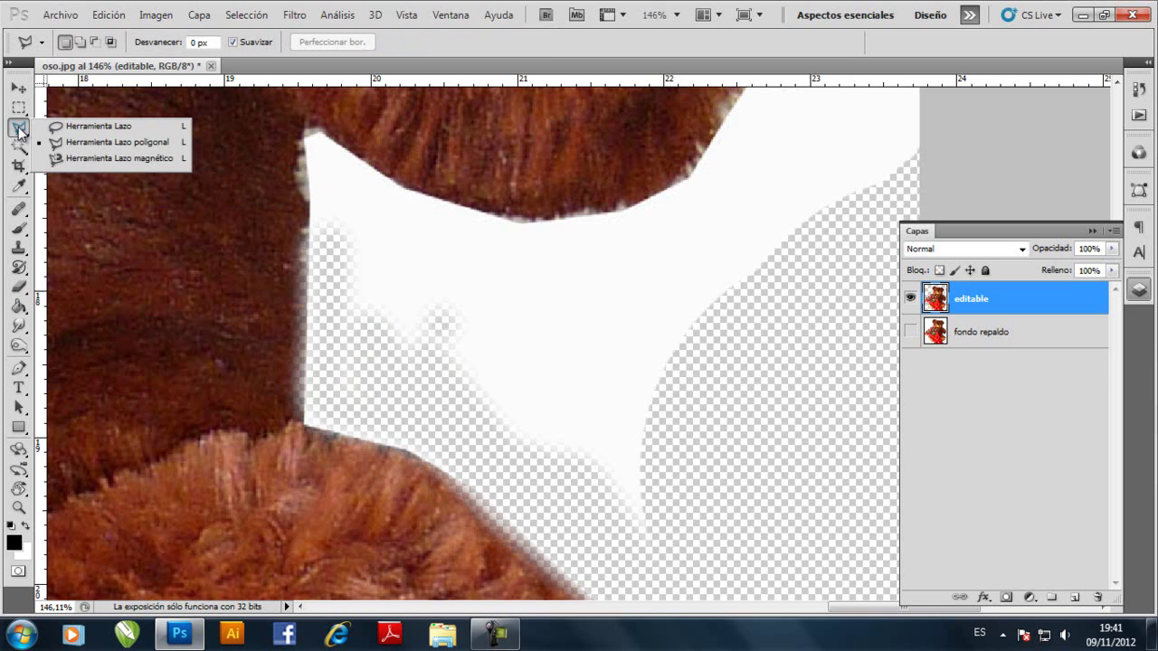
left_click(116, 143)
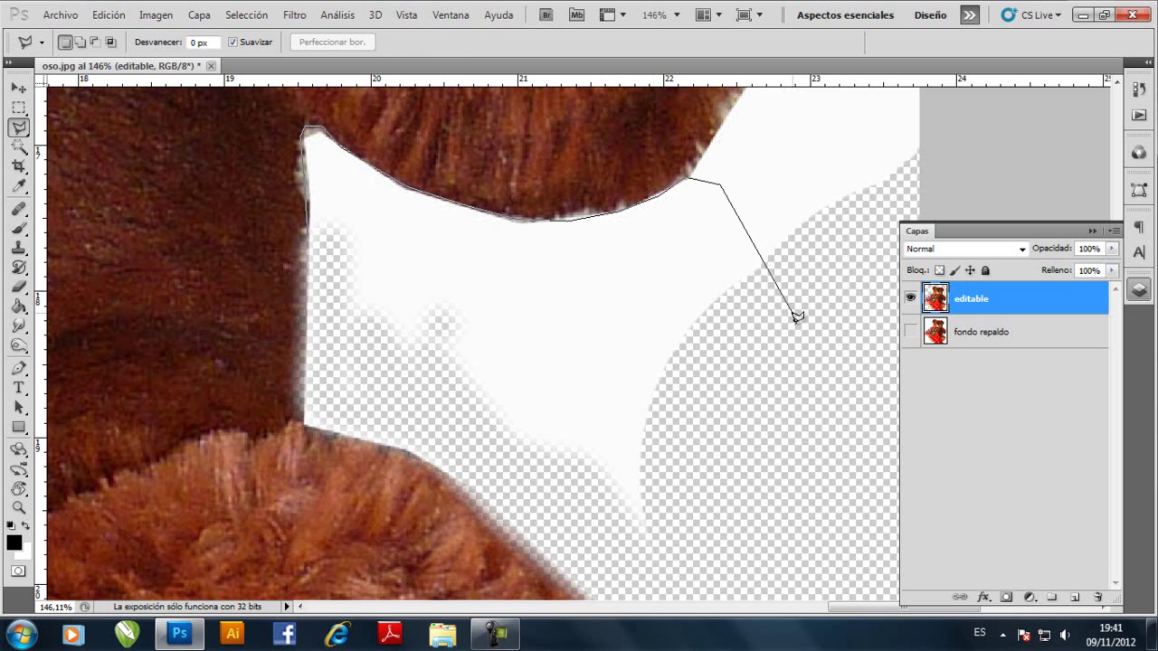
left_click(540, 513)
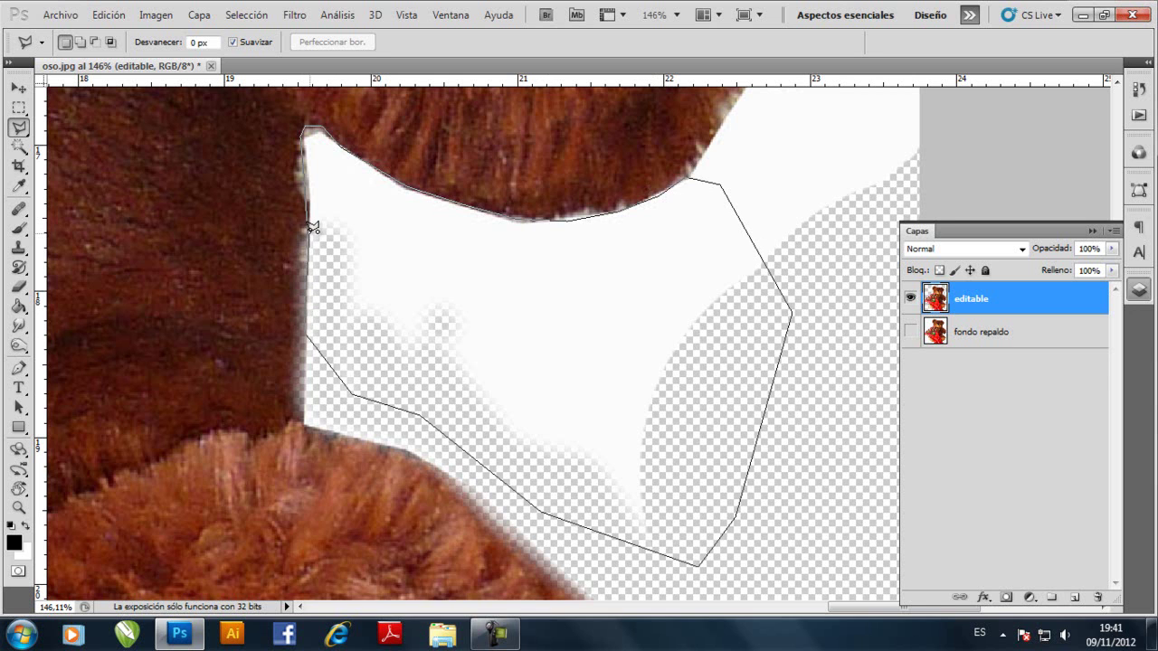
left_click(310, 226)
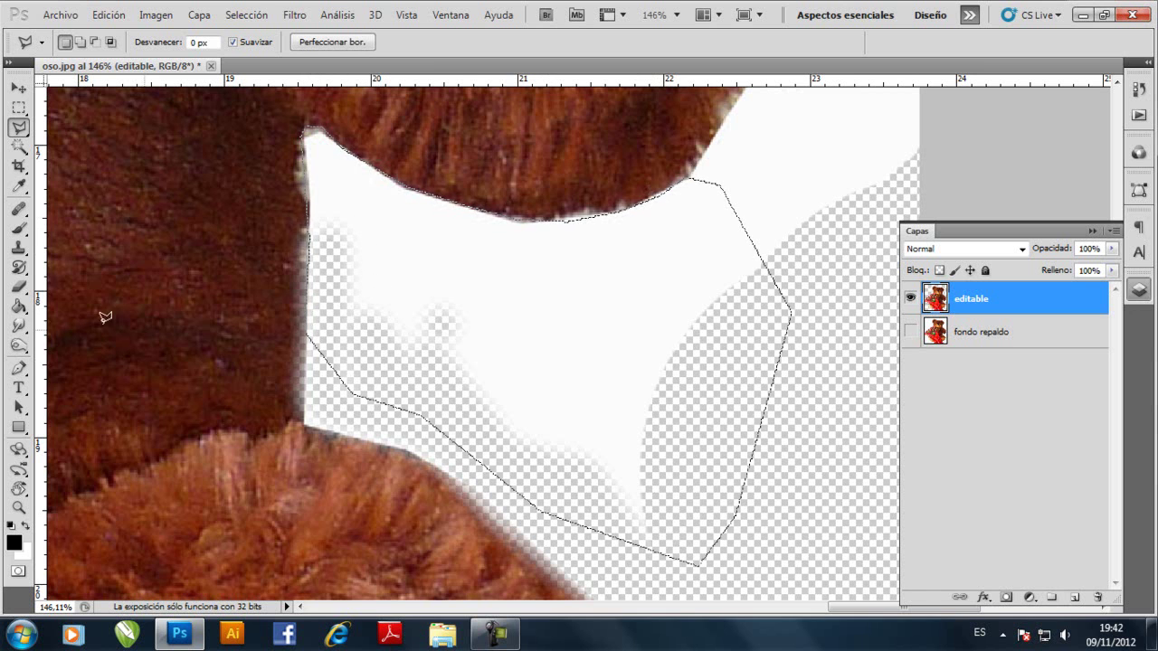
key("ctrl+d")
Erase all the remaining white inside the lasso selection with the 42 px eraser.
left_click(21, 288)
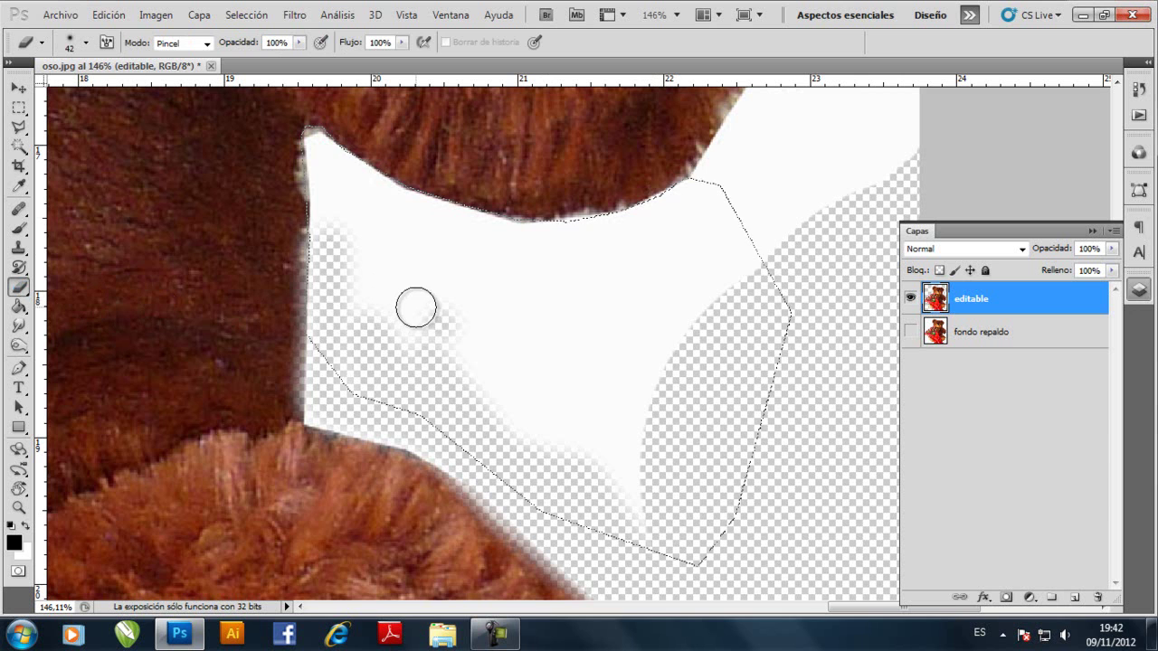
mouse_move(416, 298)
left_mouse_down()
mouse_move(419, 267)
mouse_move(416, 313)
mouse_move(445, 266)
mouse_move(396, 196)
mouse_move(342, 283)
mouse_move(310, 186)
mouse_move(287, 198)
left_mouse_up()
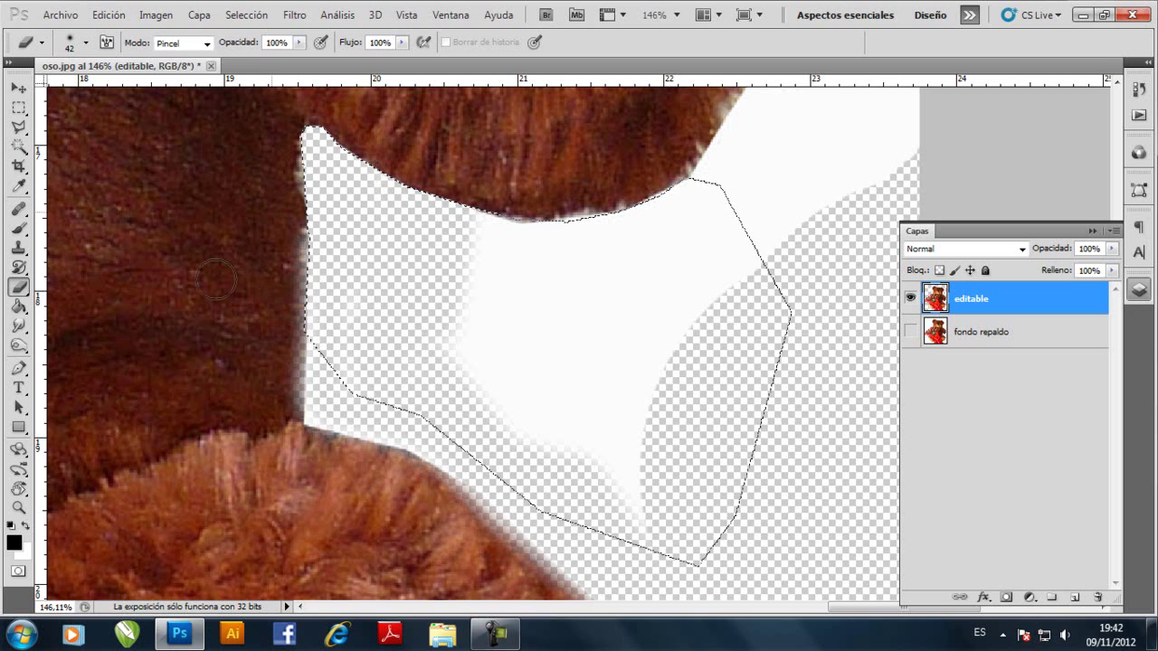
mouse_move(466, 126)
left_mouse_down()
mouse_move(504, 227)
mouse_move(442, 346)
mouse_move(553, 282)
mouse_move(529, 124)
left_mouse_up()
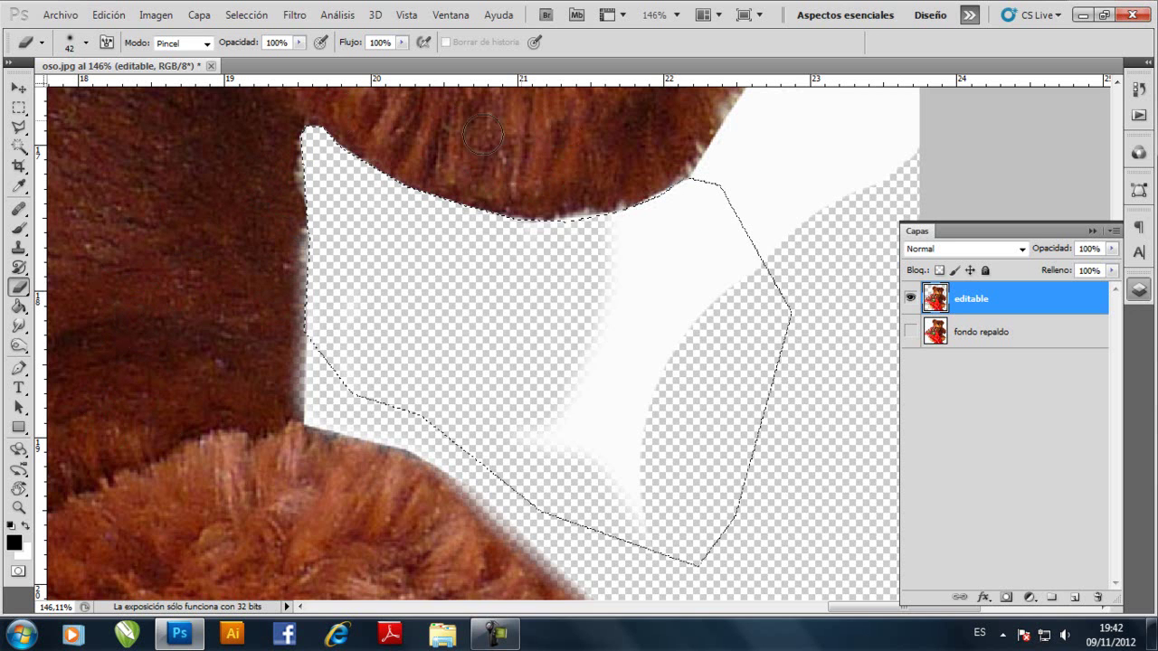
mouse_move(606, 233)
left_mouse_down()
mouse_move(698, 189)
mouse_move(745, 266)
mouse_move(651, 305)
mouse_move(716, 373)
mouse_move(679, 344)
mouse_move(594, 444)
mouse_move(617, 550)
mouse_move(539, 310)
left_mouse_up()
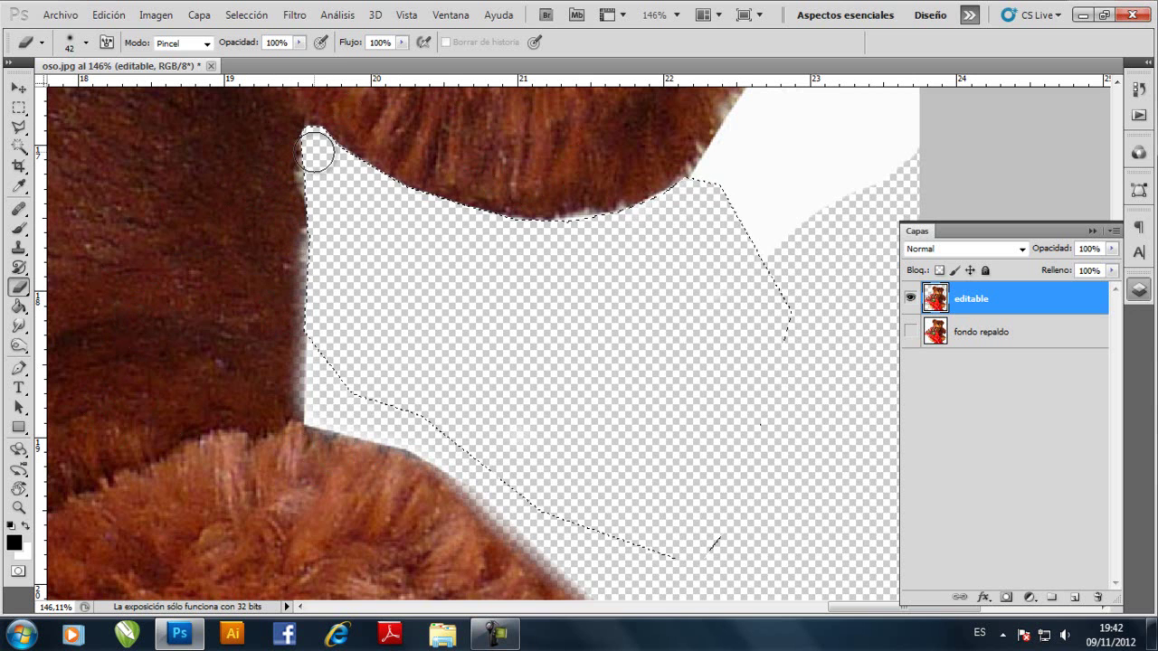
Remove the selection and erase the white background beside the lower arm out to the image's edge.
scroll(321, 165, "up", 2)
scroll(326, 172, "up", 4)
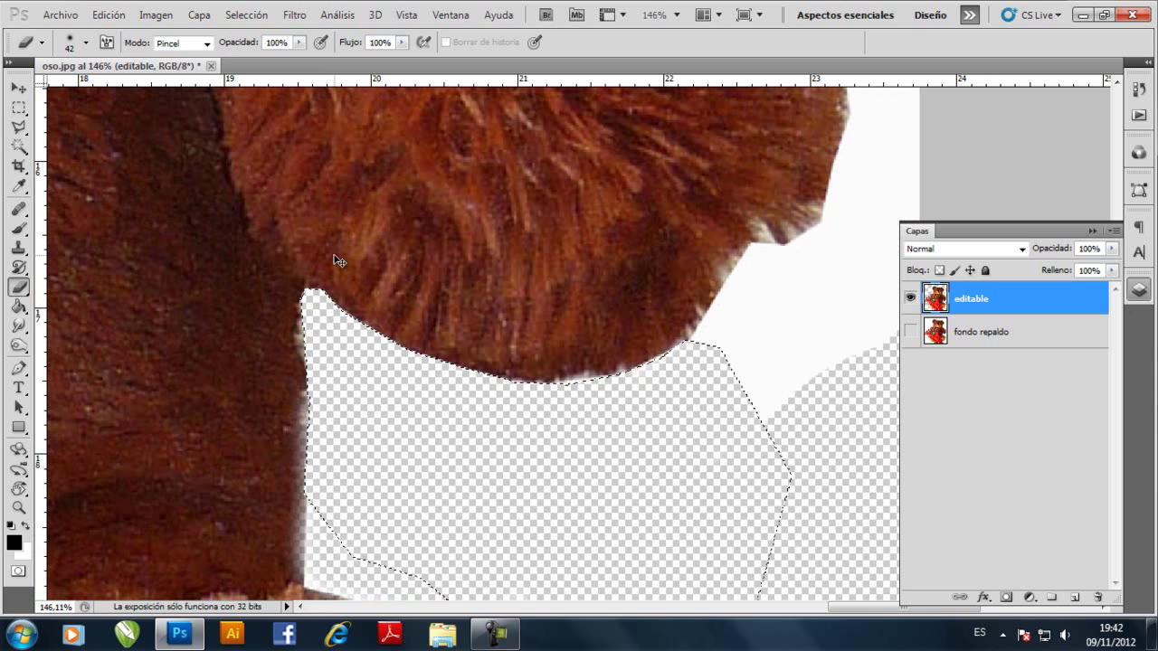
scroll(430, 337, "right", 3)
scroll(430, 337, "right", 6)
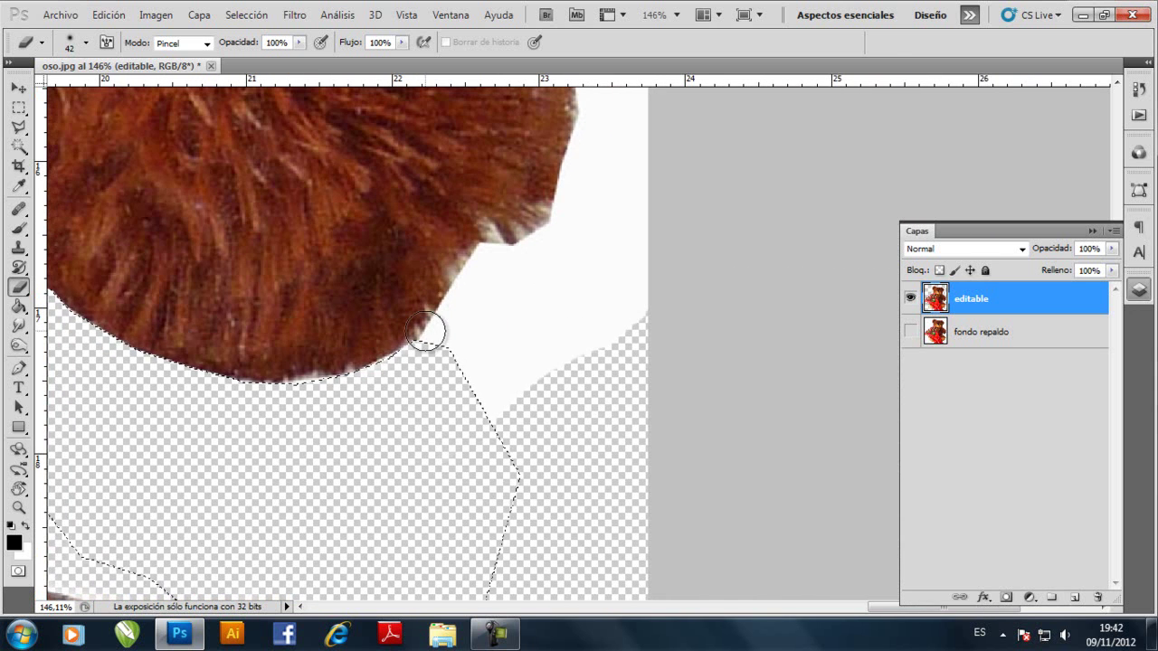
scroll(480, 331, "up", 2)
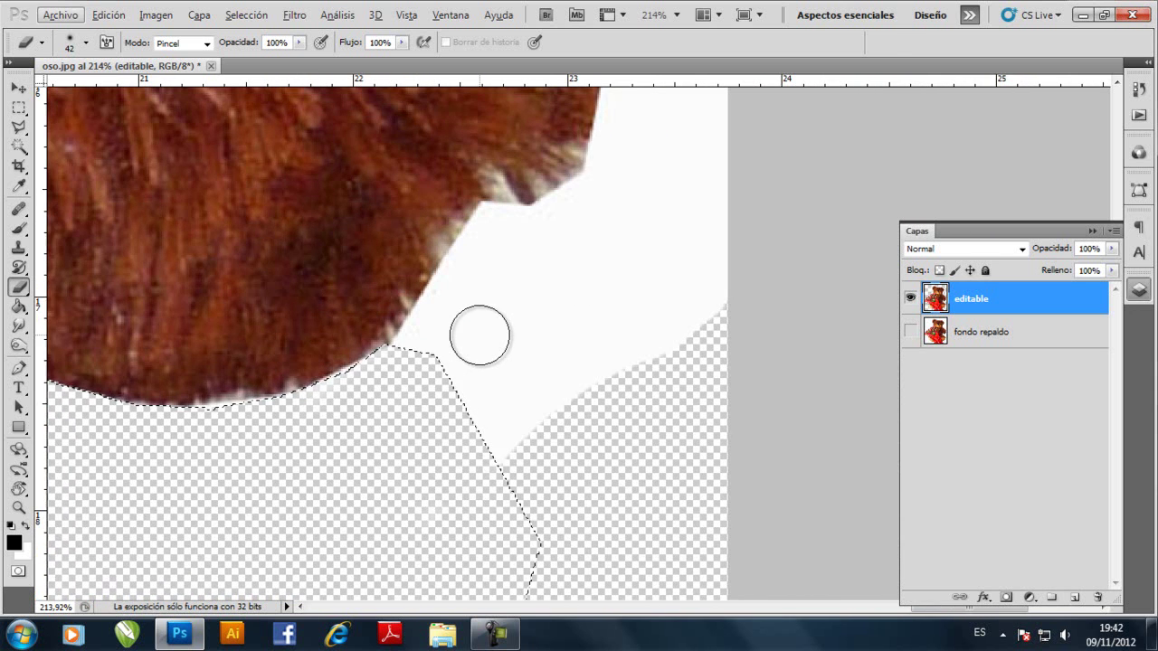
left_click(501, 224)
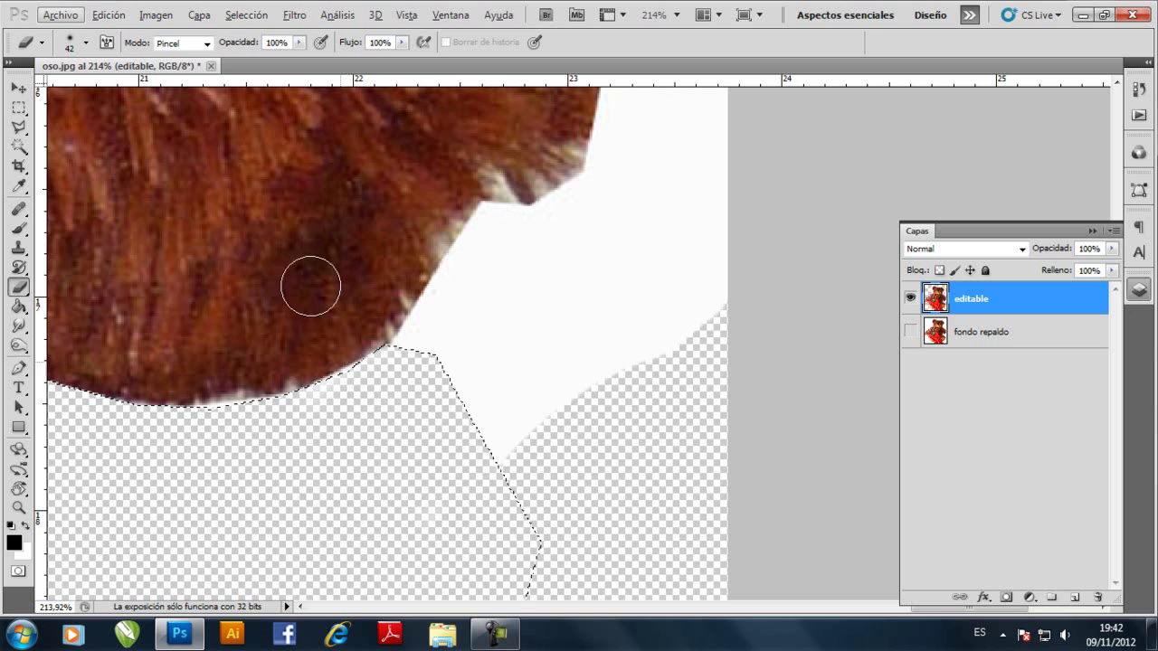
left_click(262, 20)
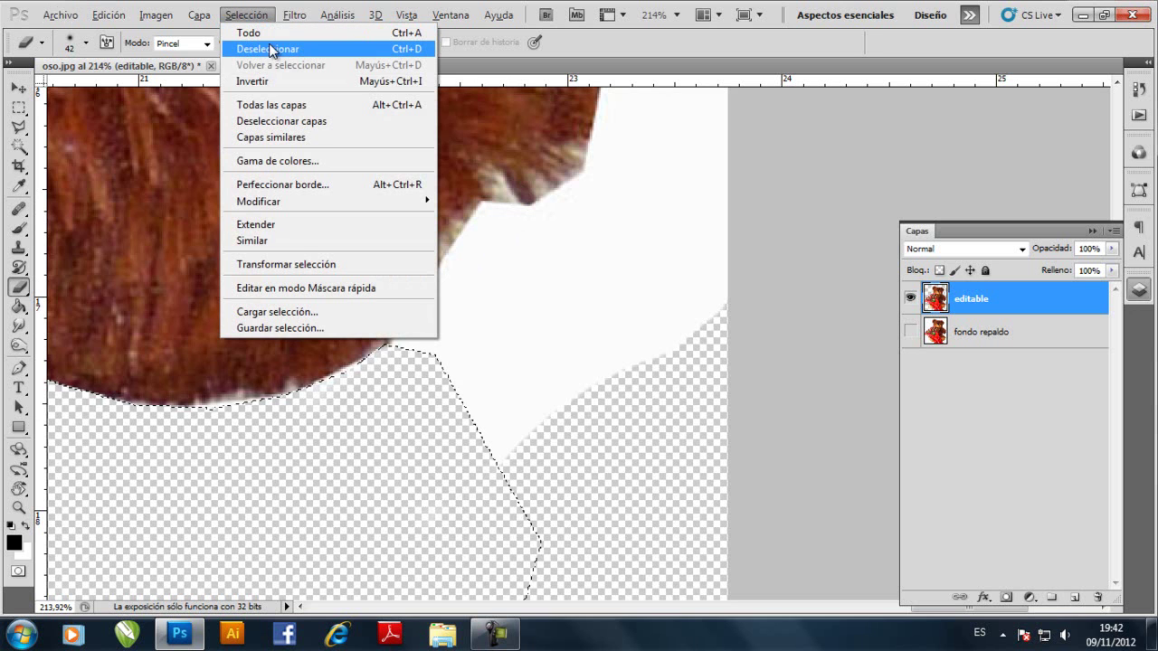
left_click(415, 52)
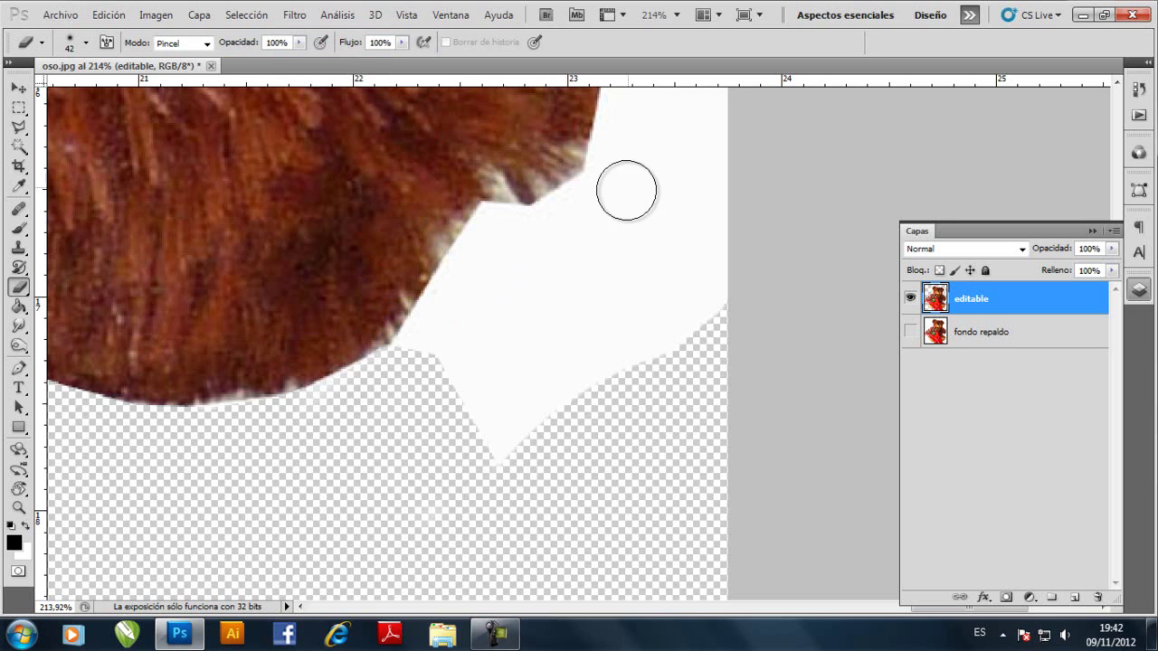
mouse_move(633, 172)
left_mouse_down()
mouse_move(571, 219)
mouse_move(524, 237)
mouse_move(491, 245)
left_mouse_up()
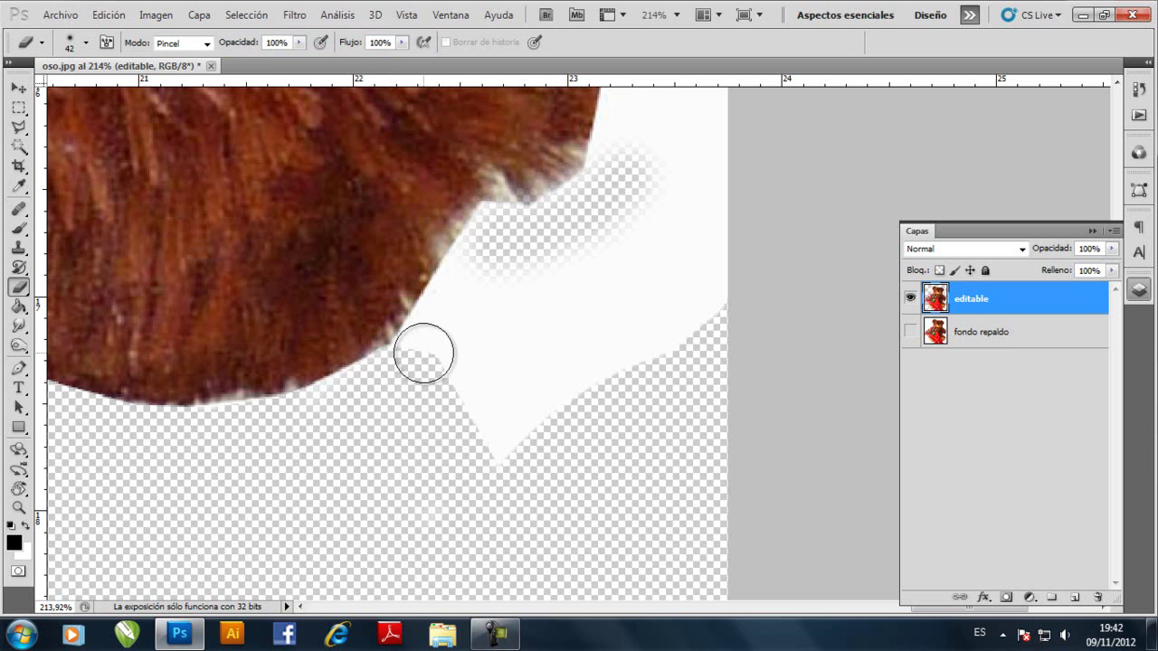
mouse_move(525, 261)
left_mouse_down()
mouse_move(524, 343)
mouse_move(592, 299)
left_mouse_up()
left_click_drag(654, 213, 718, 189)
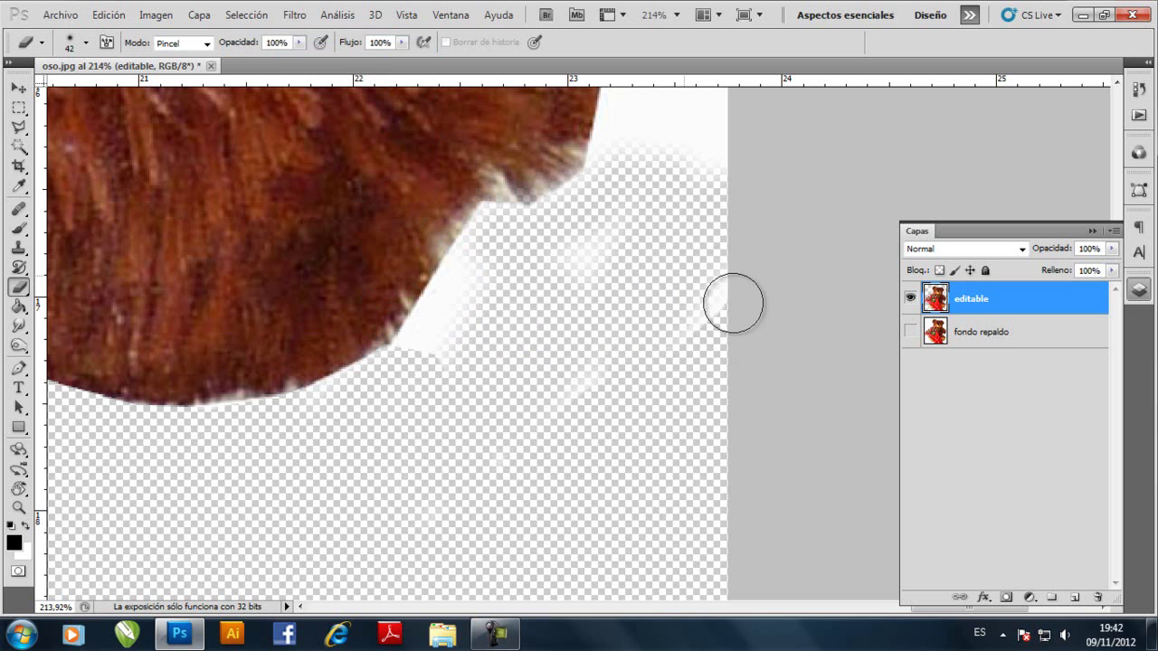
Switch the eraser to the 24 splatter brush tip and set its size to 60 px.
right_click(588, 299)
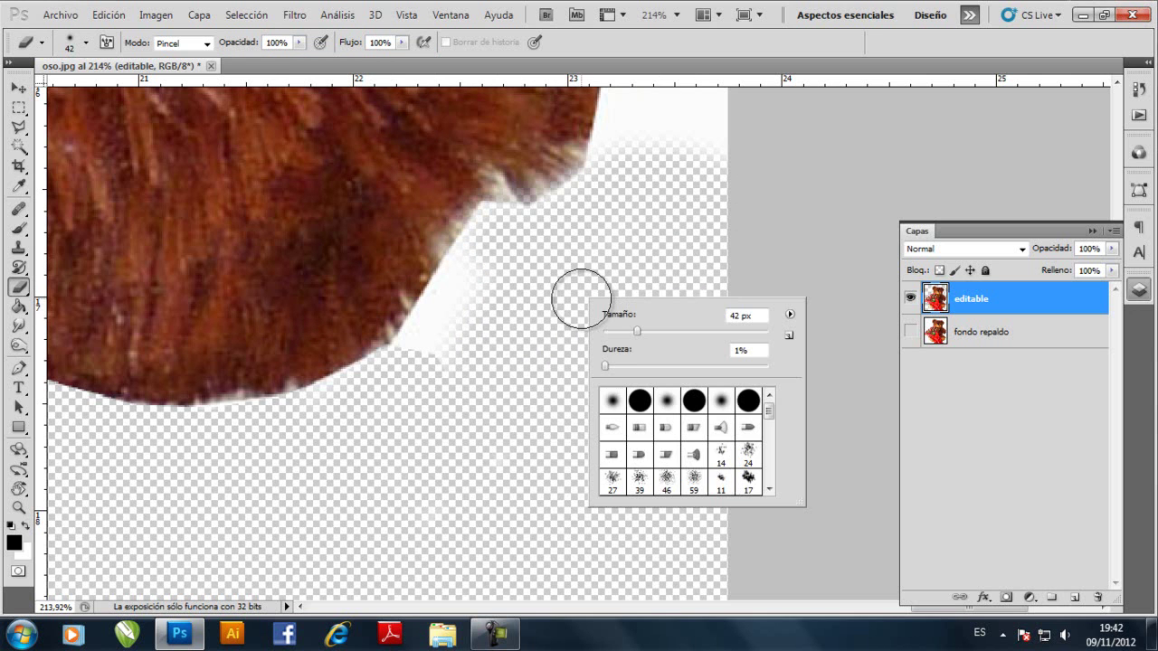
left_click(747, 457)
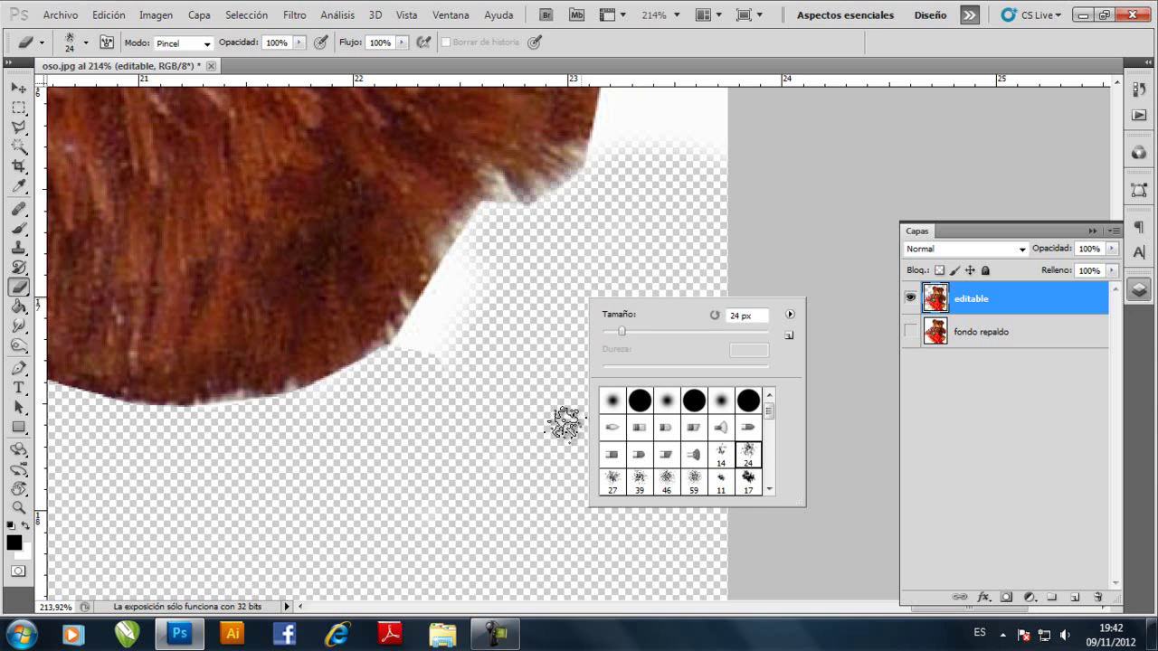
type("60")
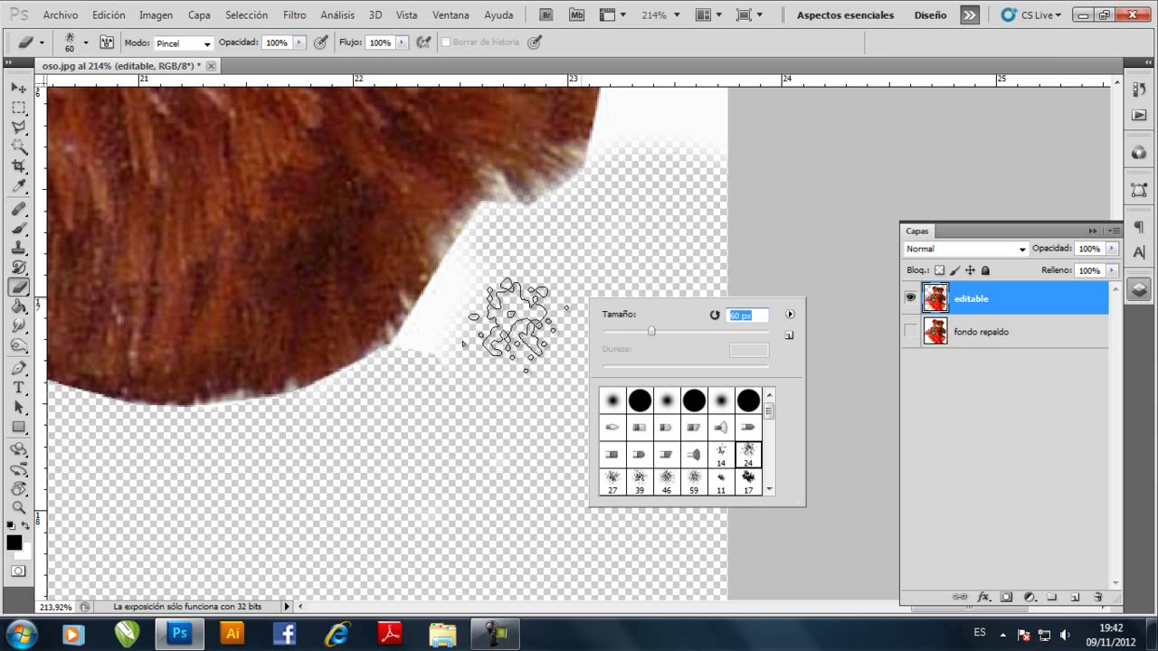
key("Return")
Erase the white fringe around the lower end of the bear's arm with the splatter brush, giving a ragged fur edge.
mouse_move(444, 335)
left_mouse_down()
mouse_move(492, 292)
mouse_move(507, 293)
mouse_move(525, 251)
mouse_move(537, 266)
mouse_move(604, 208)
mouse_move(597, 217)
left_mouse_up()
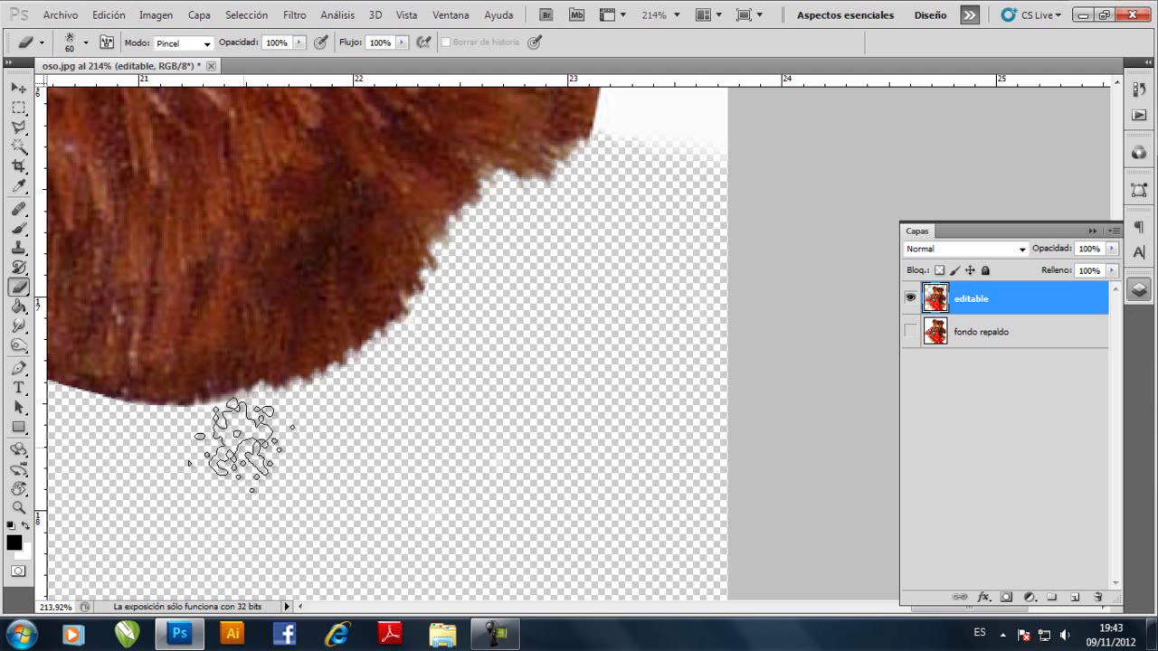
scroll(310, 452, "up", 5)
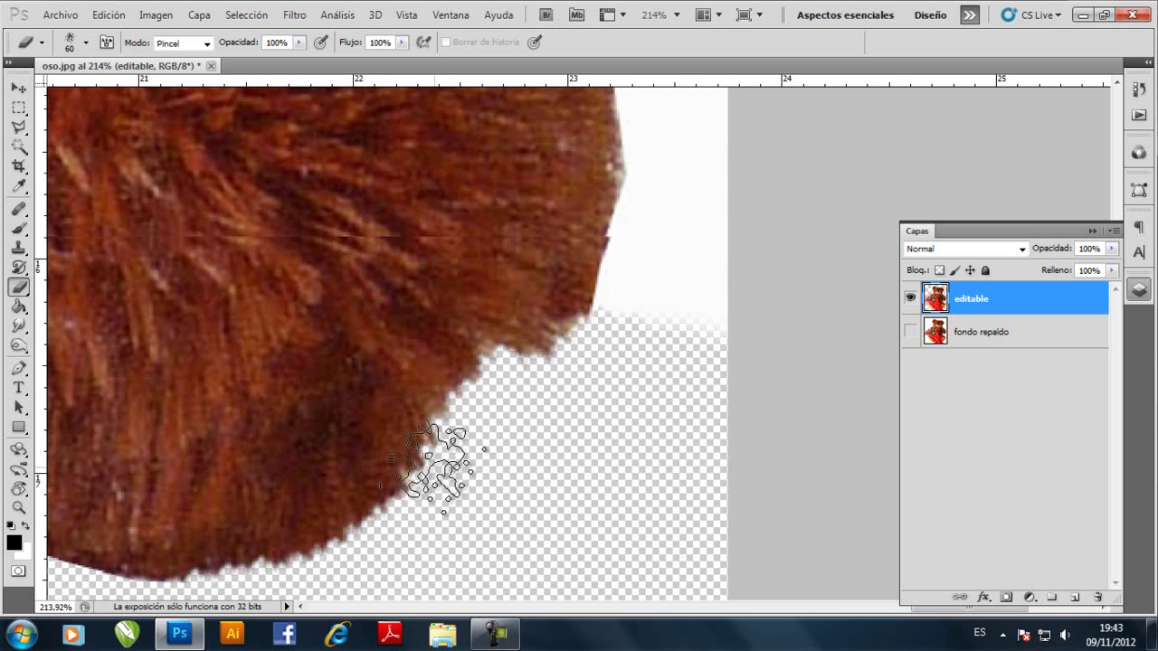
mouse_move(622, 358)
left_mouse_down()
mouse_move(685, 180)
mouse_move(677, 168)
mouse_move(698, 187)
mouse_move(728, 461)
left_mouse_up()
scroll(697, 186, "up", 1)
scroll(711, 245, "up", 3)
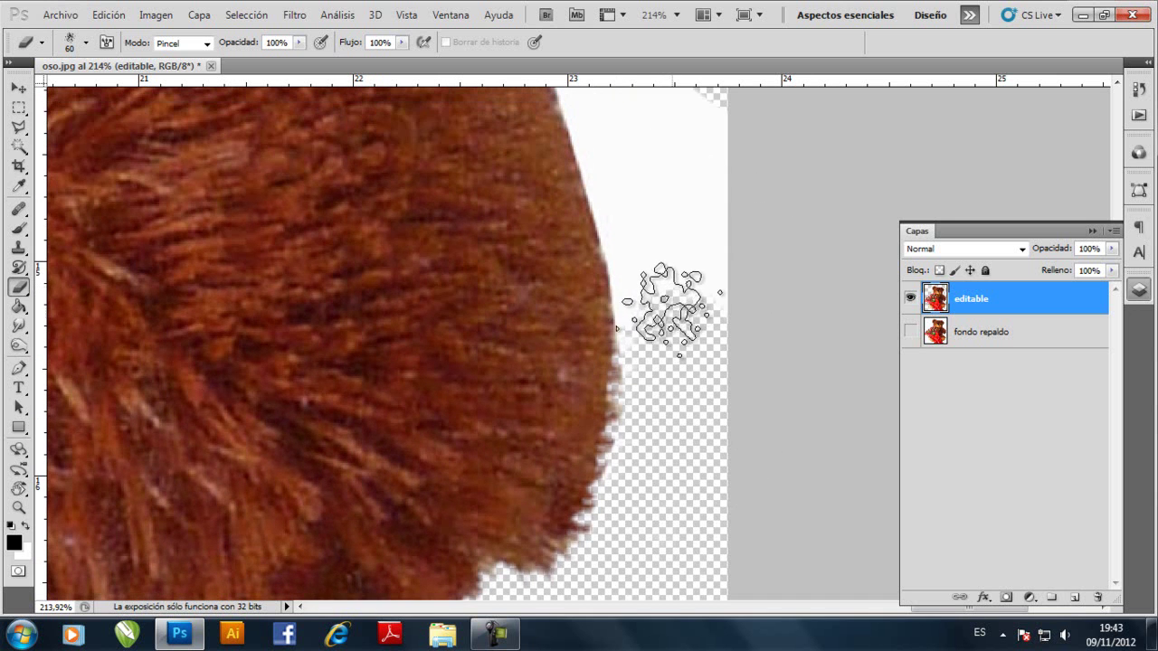
Erase the white margin up the outer edge of the bear's arm towards the shoulder with the splatter brush.
mouse_move(658, 281)
left_mouse_down()
mouse_move(639, 212)
mouse_move(620, 203)
mouse_move(615, 147)
left_mouse_up()
scroll(615, 181, "up", 2)
mouse_move(620, 233)
left_mouse_down()
mouse_move(603, 208)
mouse_move(621, 199)
mouse_move(585, 171)
mouse_move(657, 158)
mouse_move(708, 370)
mouse_move(725, 169)
mouse_move(741, 208)
left_mouse_up()
scroll(724, 226, "up", 3)
mouse_move(599, 271)
left_mouse_down()
mouse_move(566, 260)
mouse_move(581, 257)
mouse_move(548, 230)
mouse_move(582, 229)
mouse_move(537, 190)
mouse_move(588, 190)
mouse_move(530, 155)
left_mouse_up()
scroll(543, 202, "up", 3)
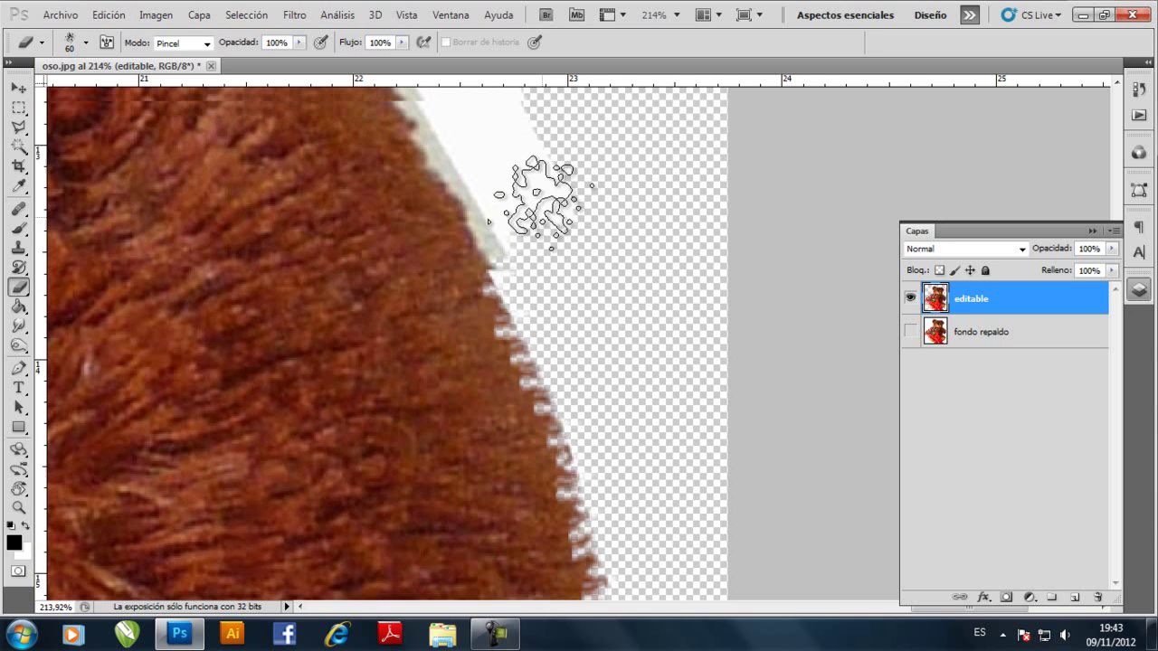
mouse_move(530, 259)
left_mouse_down()
mouse_move(550, 275)
mouse_move(516, 245)
mouse_move(534, 238)
mouse_move(535, 201)
mouse_move(466, 181)
left_mouse_up()
scroll(492, 217, "up", 5)
mouse_move(498, 259)
left_mouse_down()
mouse_move(436, 305)
mouse_move(493, 291)
mouse_move(420, 276)
mouse_move(457, 254)
mouse_move(396, 242)
mouse_move(404, 231)
mouse_move(362, 216)
mouse_move(418, 170)
left_mouse_up()
scroll(452, 163, "up", 3)
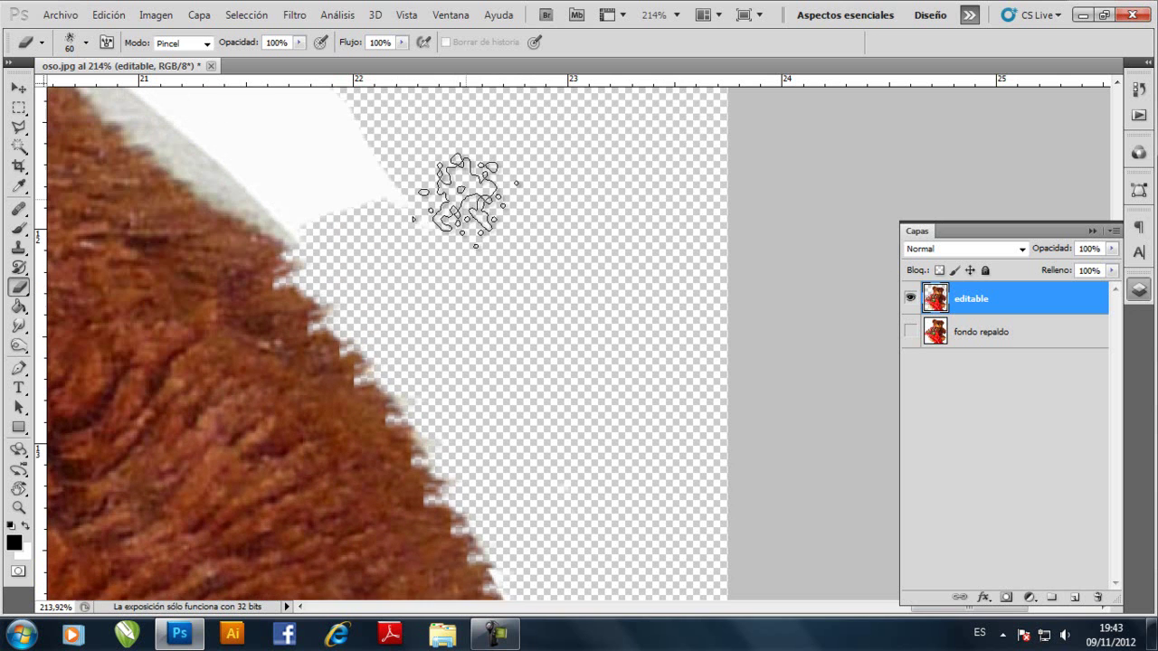
scroll(666, 336, "down", 1)
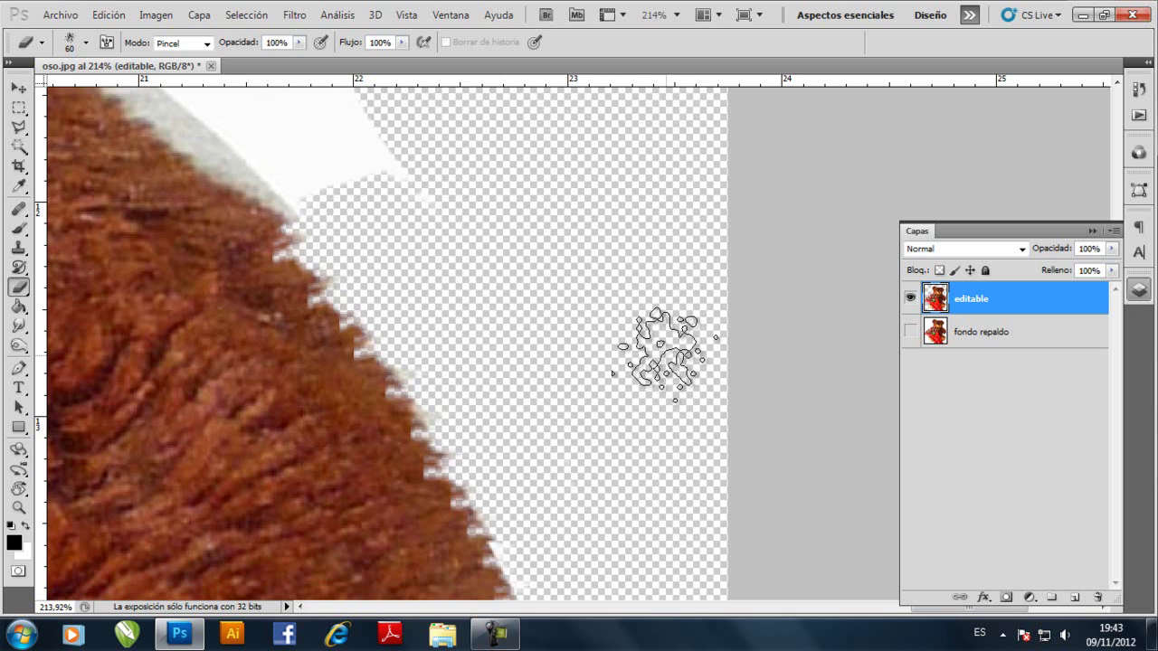
Add a new empty layer above the editable layer and hide the editable layer.
key("ctrl+0")
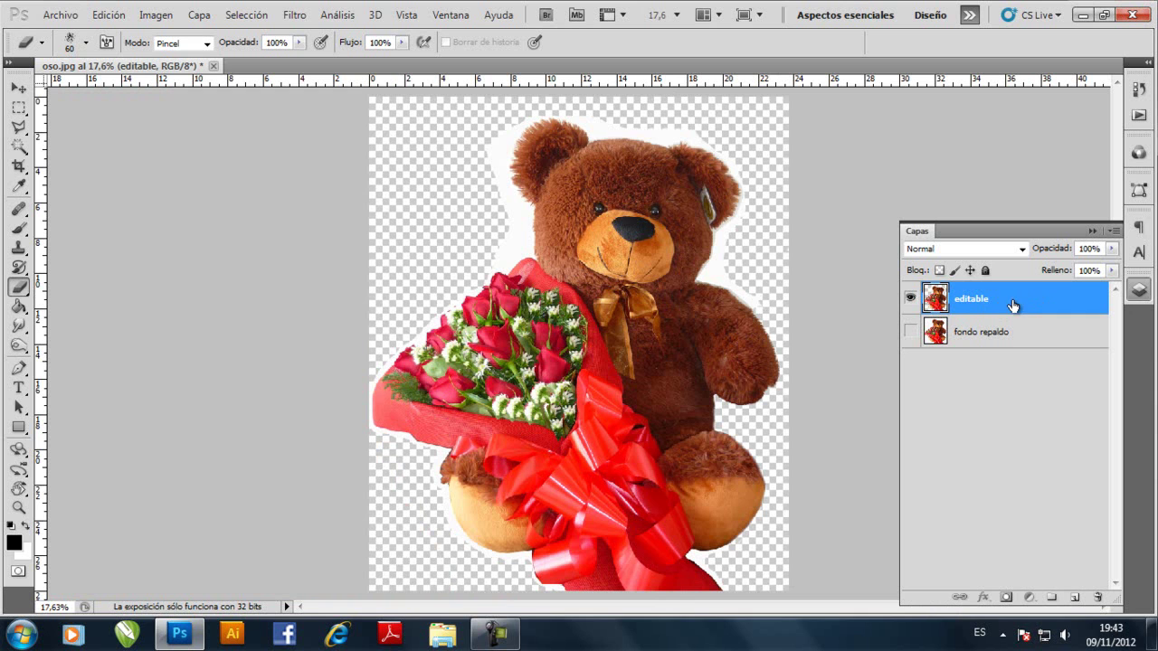
left_click(1074, 598)
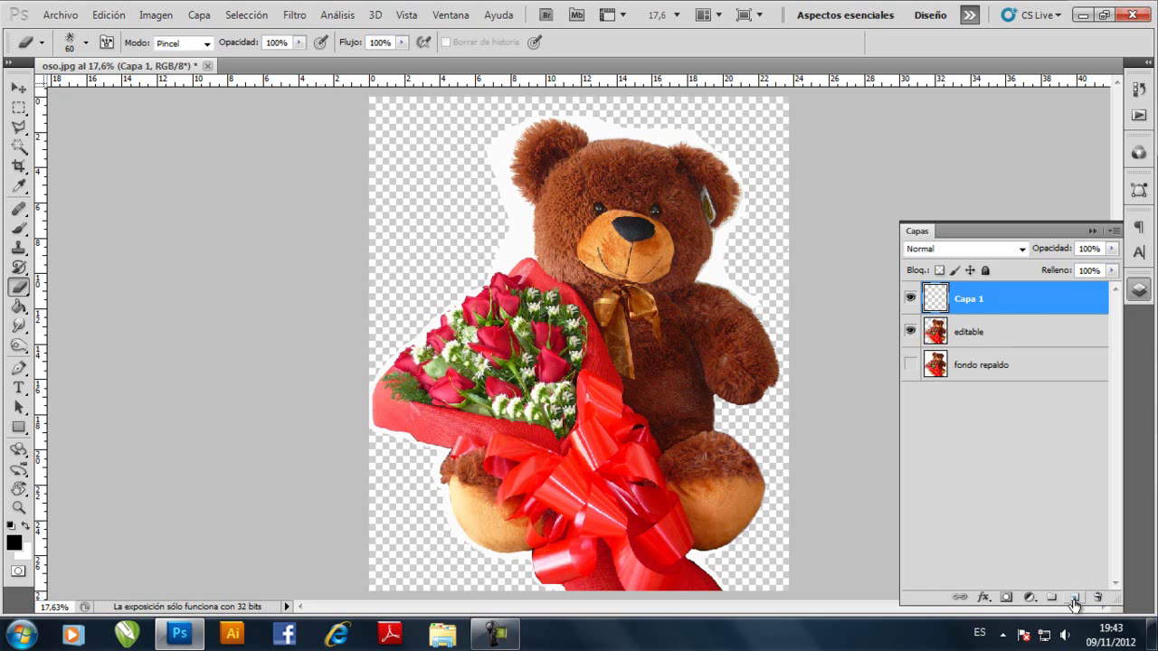
left_click(910, 332)
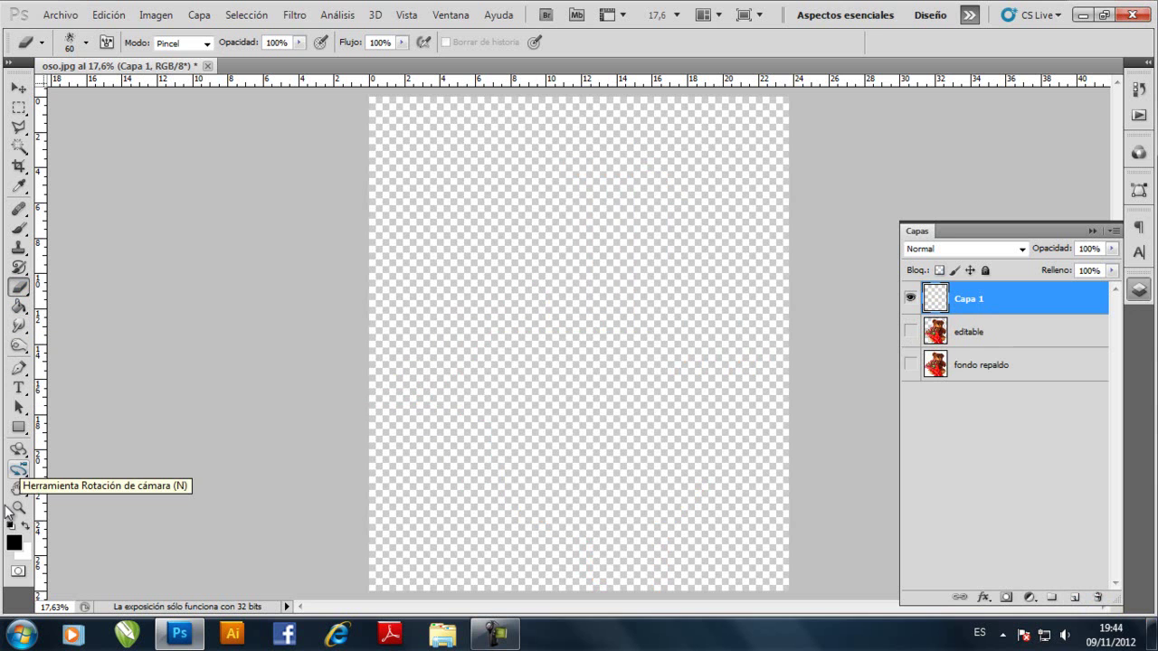
Fill the empty layer Capa 1 with black and place it beneath the editable layer as a contrasting backdrop.
left_click(19, 308)
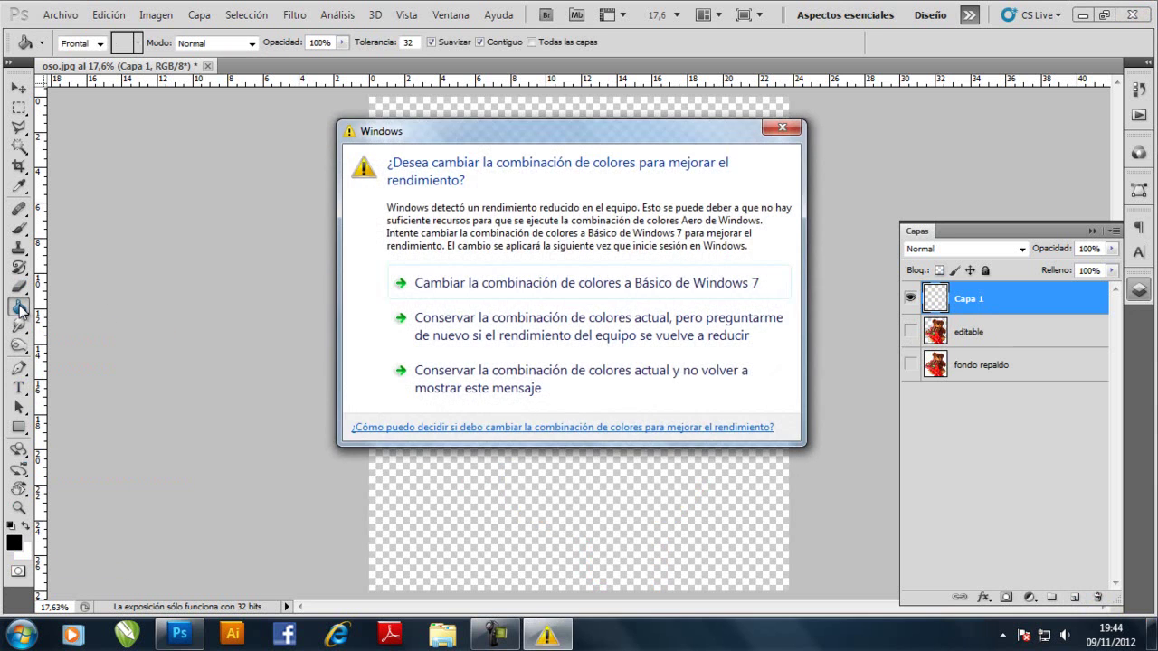
left_click(784, 127)
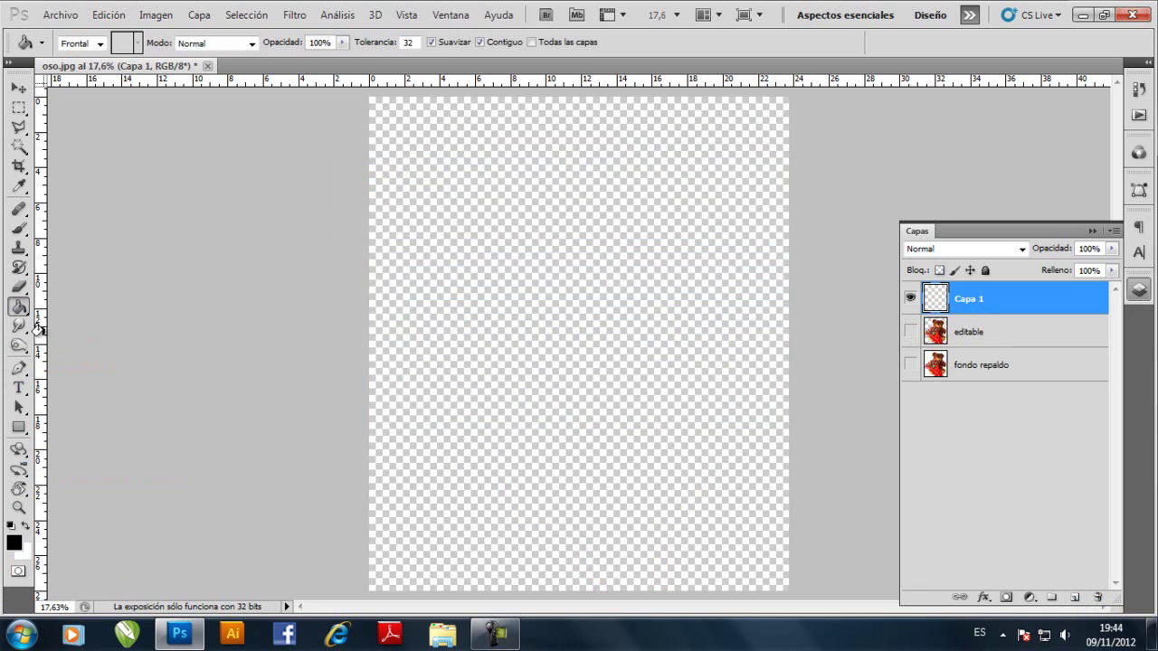
left_click(469, 292)
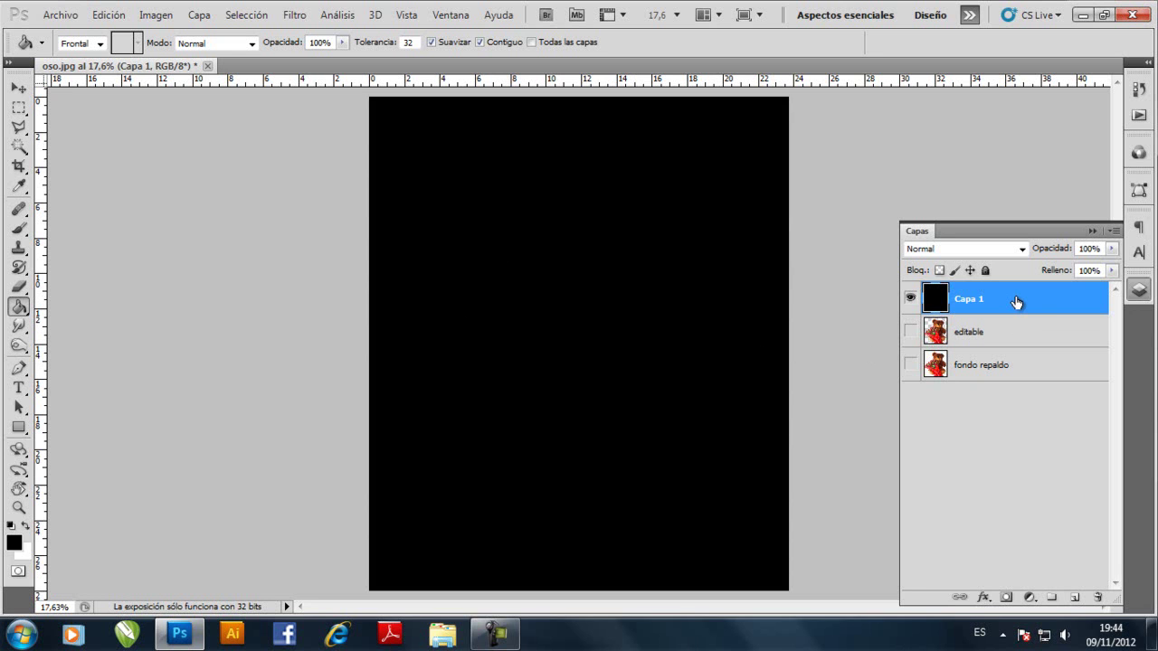
left_click_drag(1015, 302, 1016, 357)
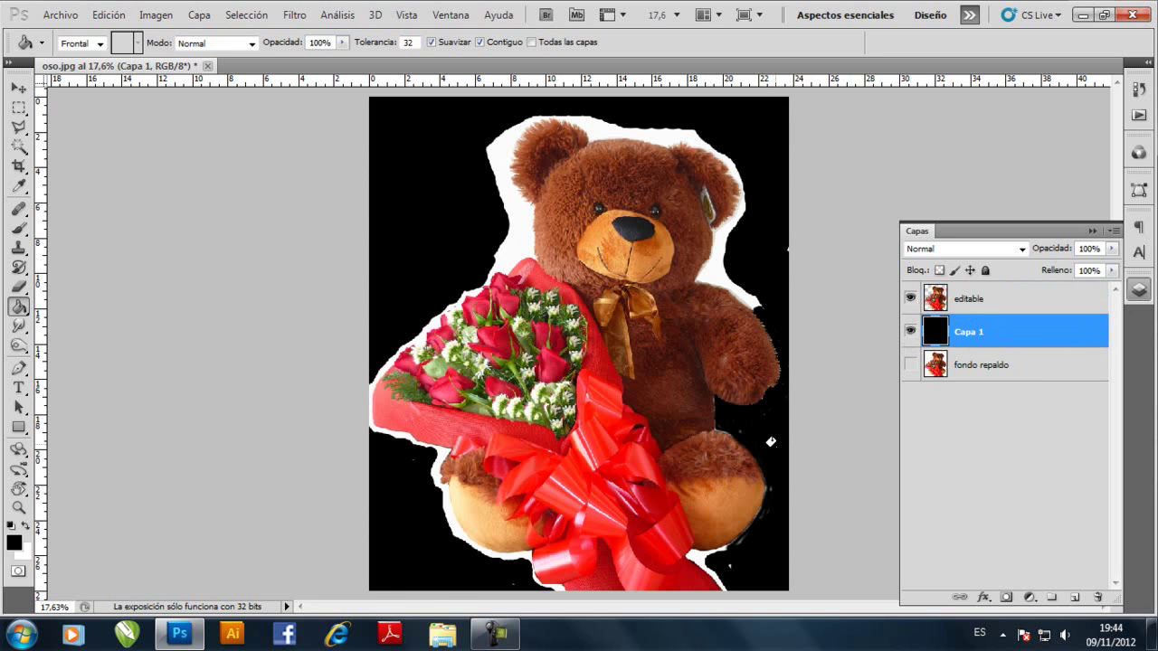
Switch the eraser to the hard round tip at 60 px and erase the leftover white specks beside the bear's arm and leg on the editable layer.
scroll(767, 414, "up", 5)
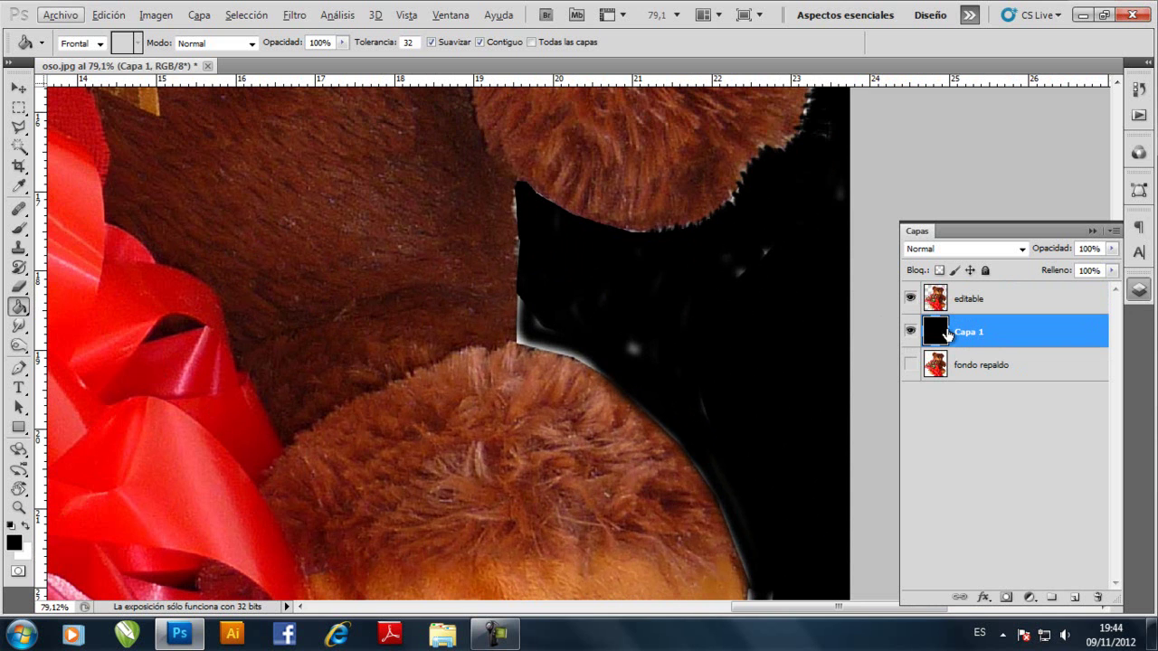
left_click(20, 287)
right_click(647, 291)
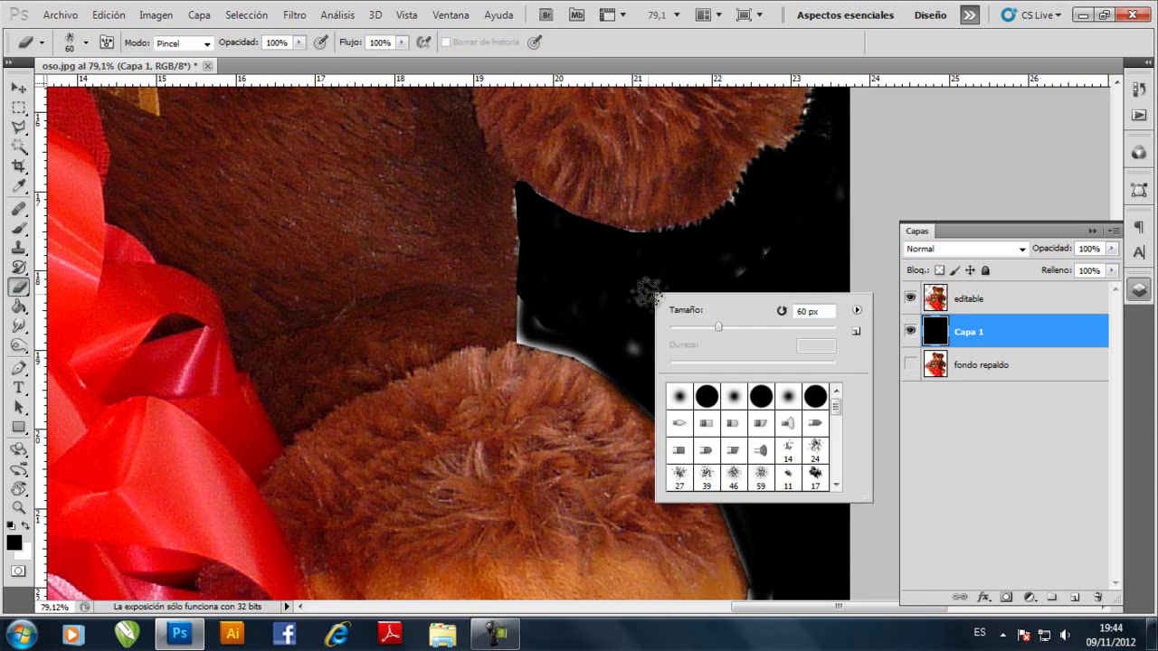
left_click(706, 398)
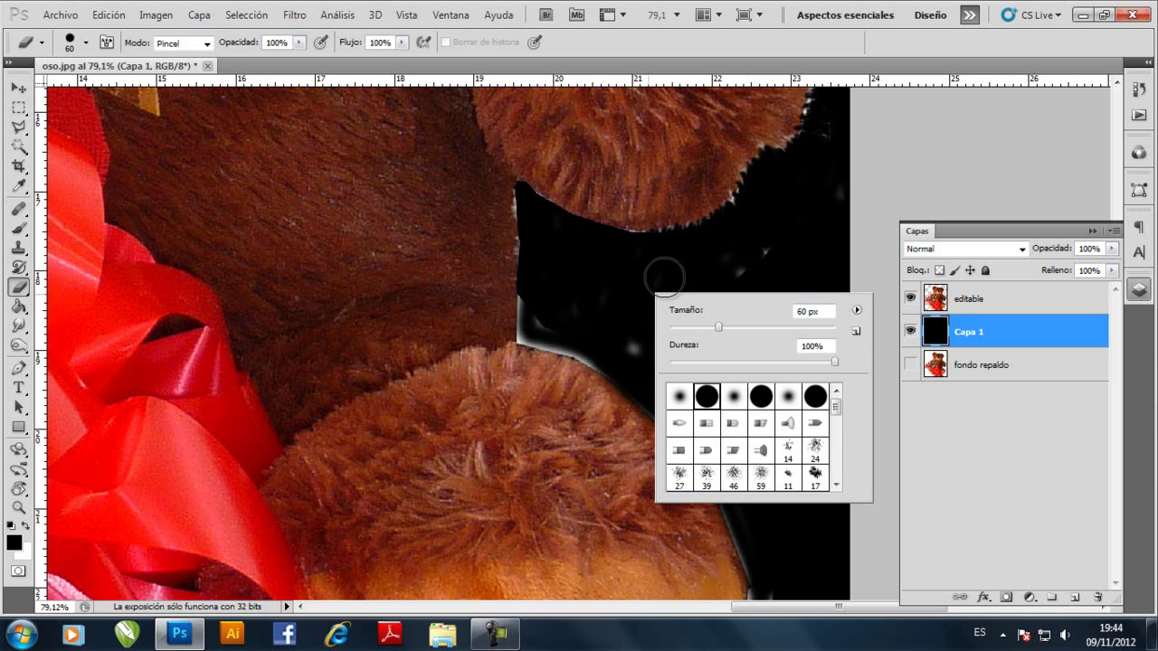
left_click_drag(664, 276, 736, 278)
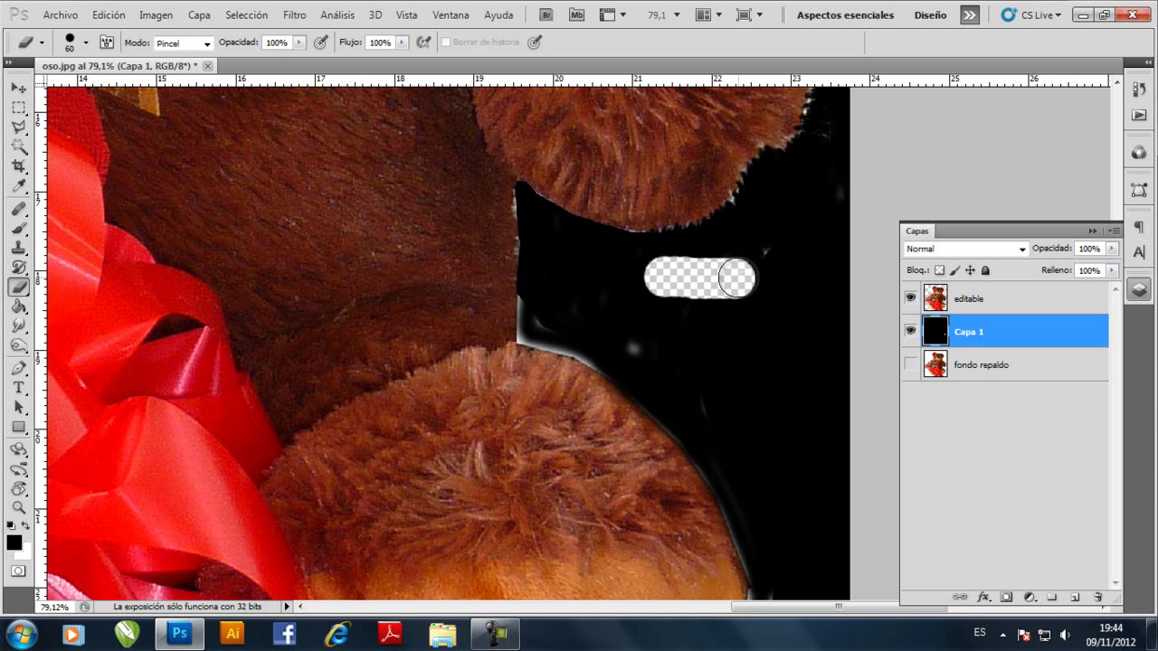
key("ctrl+z")
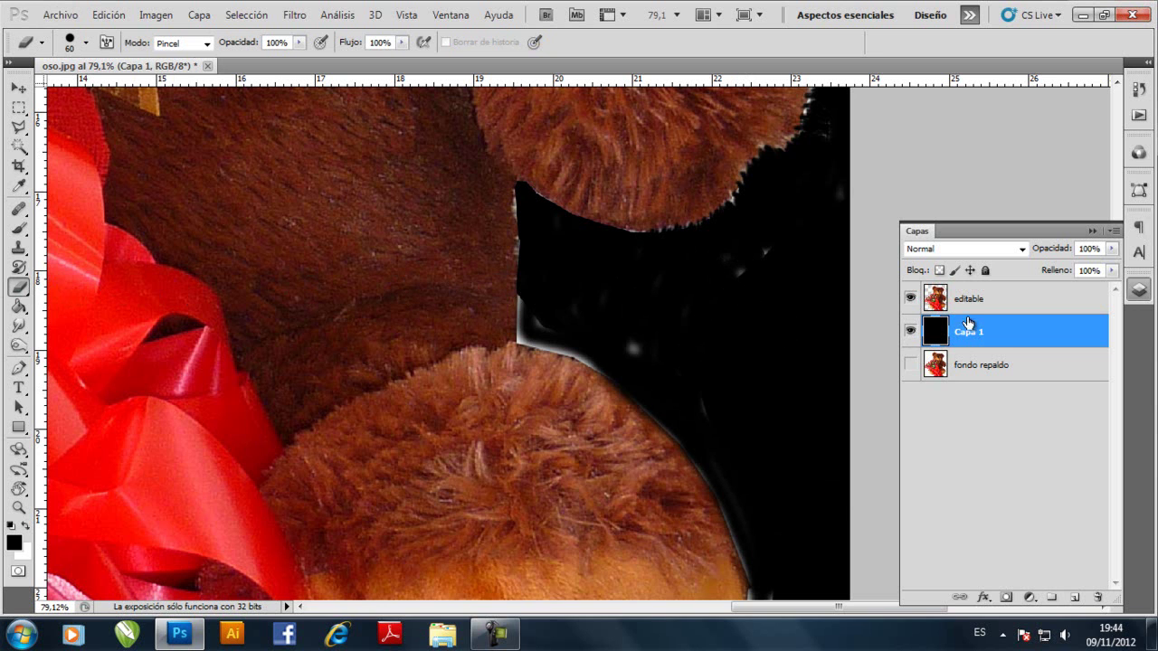
left_click(1010, 301)
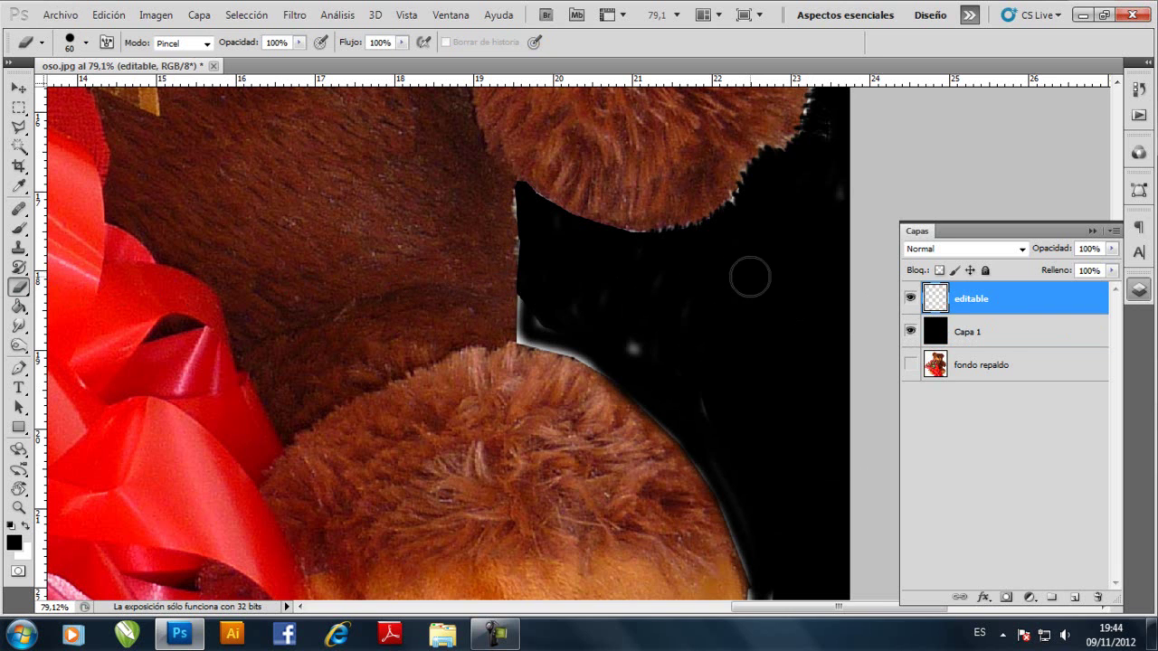
mouse_move(606, 337)
left_mouse_down()
mouse_move(732, 422)
mouse_move(775, 275)
mouse_move(838, 143)
mouse_move(841, 256)
left_mouse_up()
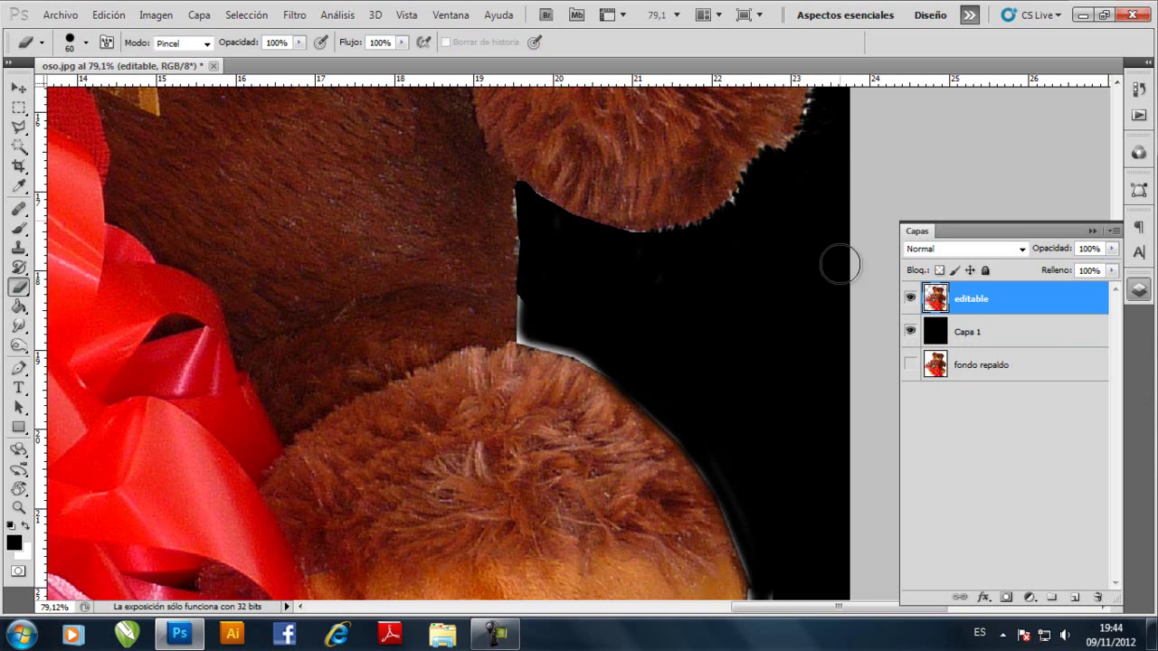
mouse_move(782, 585)
left_mouse_down()
mouse_move(705, 388)
mouse_move(682, 380)
left_mouse_up()
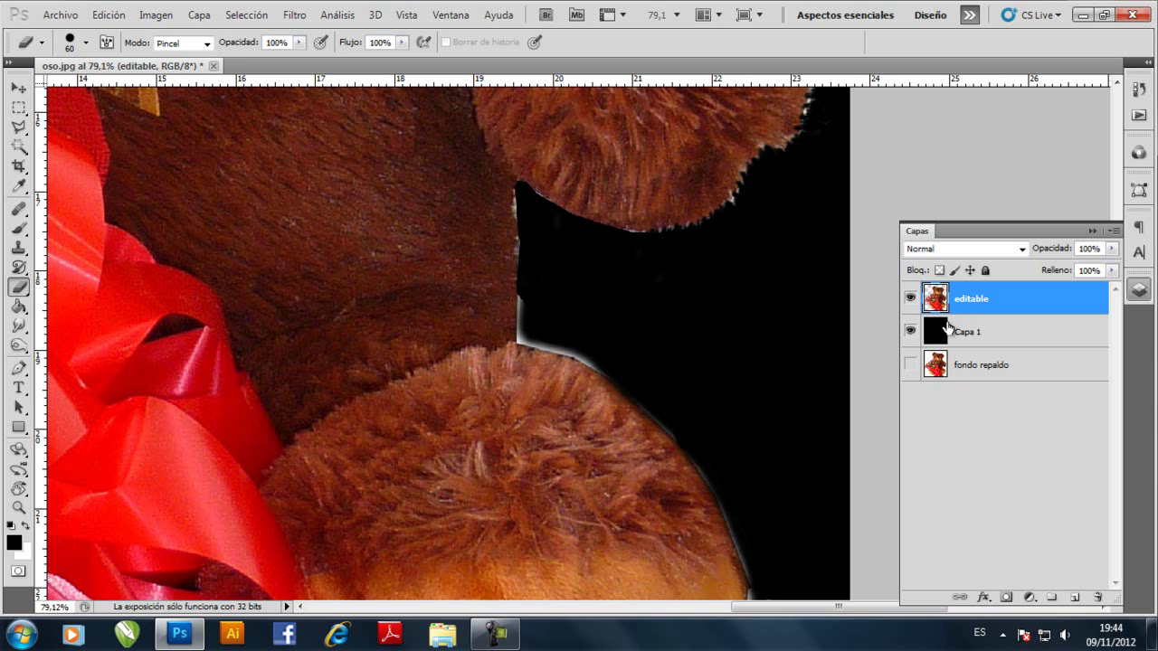
Switch the eraser to the 46 splatter tip at 131 px and erase the pale fringe around the bear's ears and the top of its head.
right_click(596, 305)
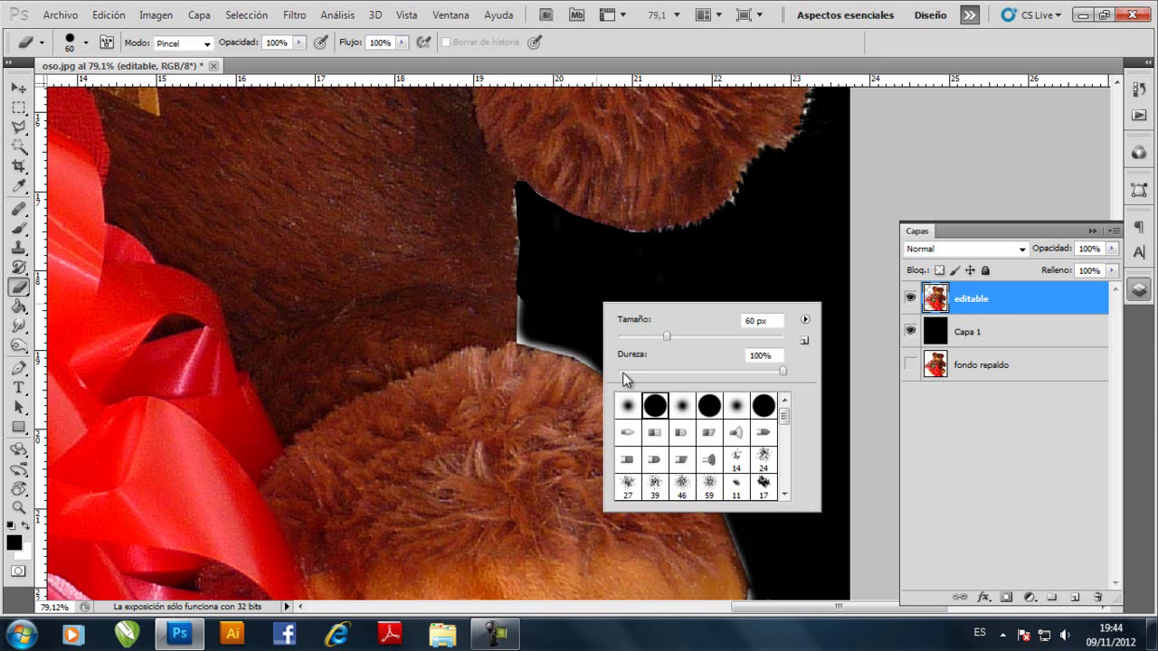
key("Return")
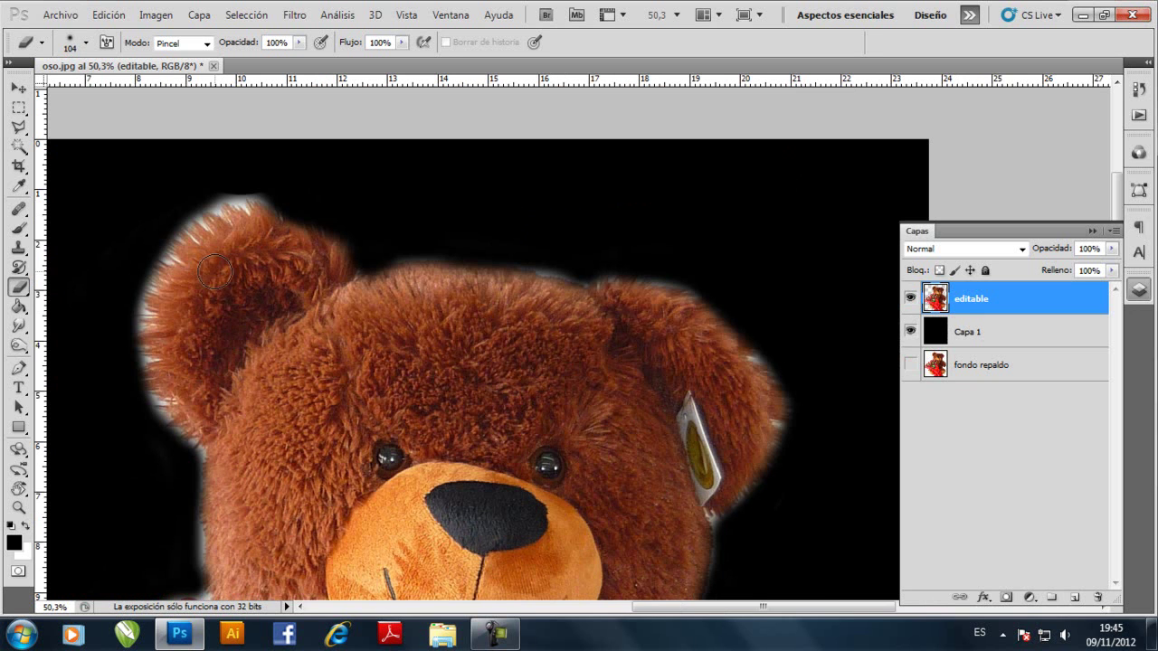
right_click(235, 237)
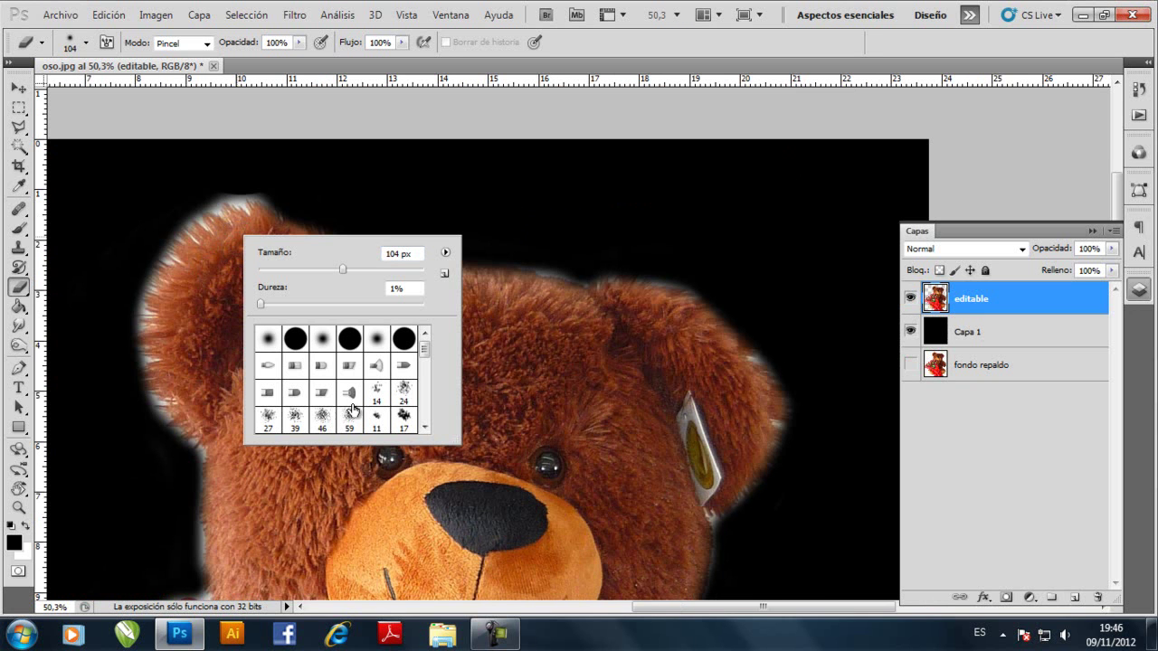
left_click(321, 420)
left_click(356, 271)
mouse_move(220, 176)
left_mouse_down()
mouse_move(253, 190)
mouse_move(192, 192)
mouse_move(174, 249)
mouse_move(163, 240)
mouse_move(147, 273)
mouse_move(136, 265)
mouse_move(129, 339)
mouse_move(118, 344)
mouse_move(125, 403)
mouse_move(145, 407)
mouse_move(164, 452)
mouse_move(185, 449)
mouse_move(127, 490)
left_mouse_up()
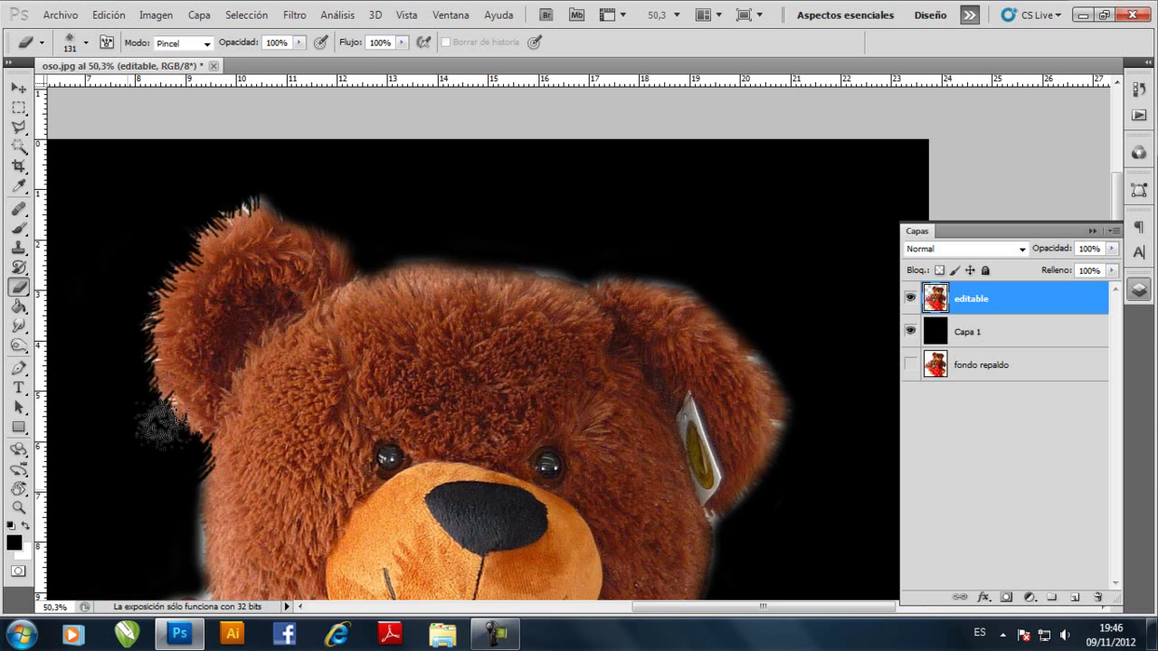
mouse_move(259, 176)
left_mouse_down()
mouse_move(248, 171)
mouse_move(275, 181)
left_mouse_up()
mouse_move(468, 239)
left_mouse_down()
mouse_move(586, 246)
mouse_move(611, 261)
mouse_move(664, 249)
mouse_move(690, 277)
mouse_move(716, 277)
mouse_move(737, 318)
mouse_move(760, 323)
mouse_move(784, 352)
mouse_move(791, 395)
mouse_move(793, 442)
mouse_move(729, 517)
left_mouse_up()
Erase the pale fringe down both sides of the bear's head and along its shoulder with the splatter tip.
scroll(430, 416, "down", 2)
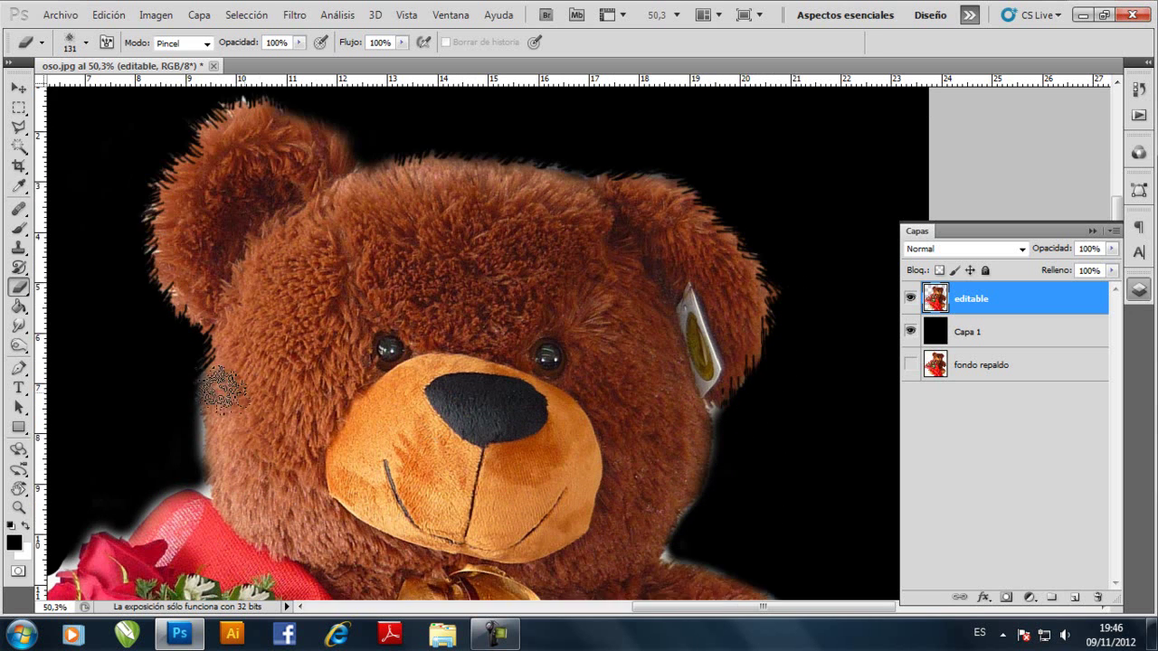
scroll(430, 412, "down", 1)
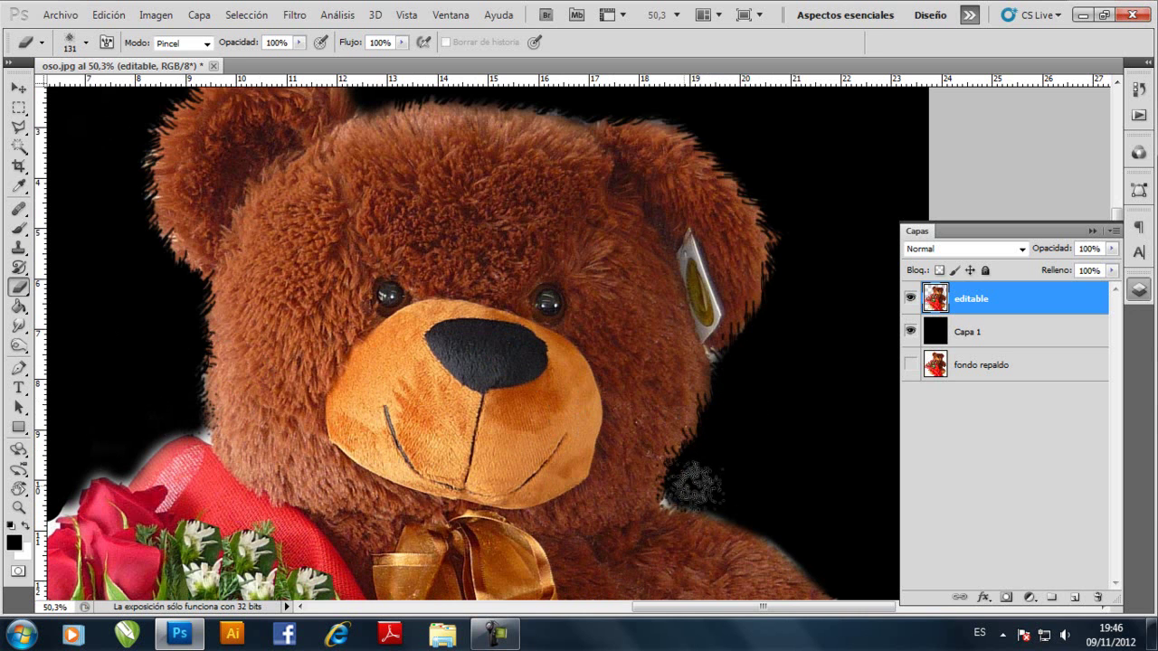
scroll(760, 470, "down", 5)
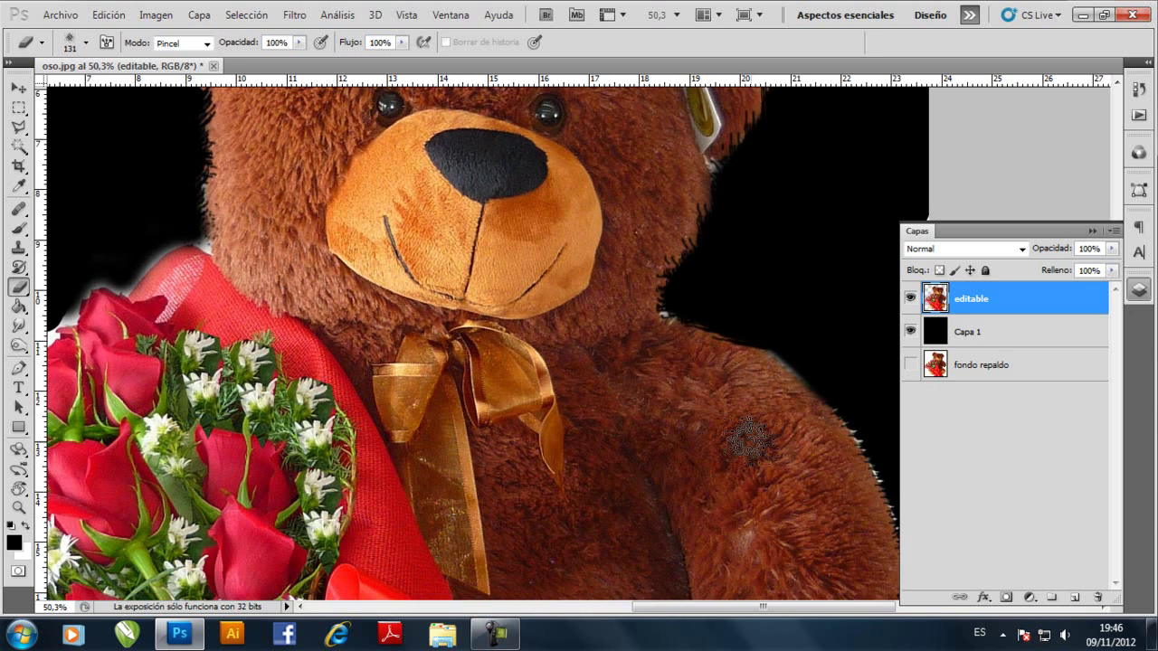
scroll(748, 441, "right", 5)
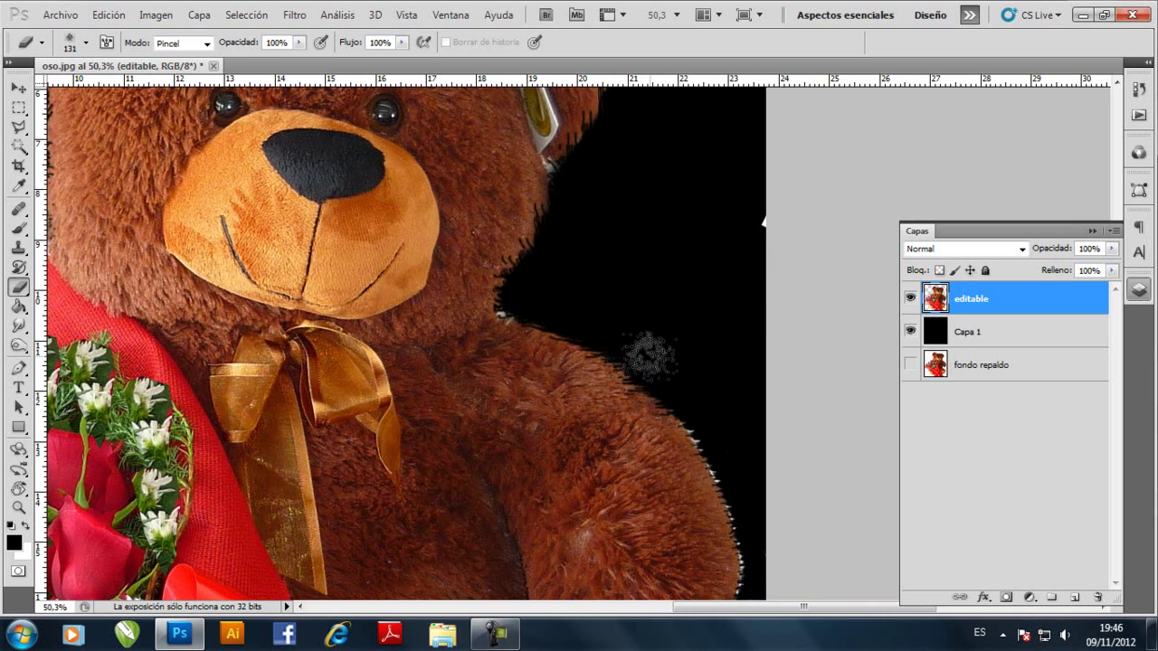
Switch the eraser to the hard round tip and reduce its size to 41 px for the bouquet's edge.
scroll(504, 371, "left", 6)
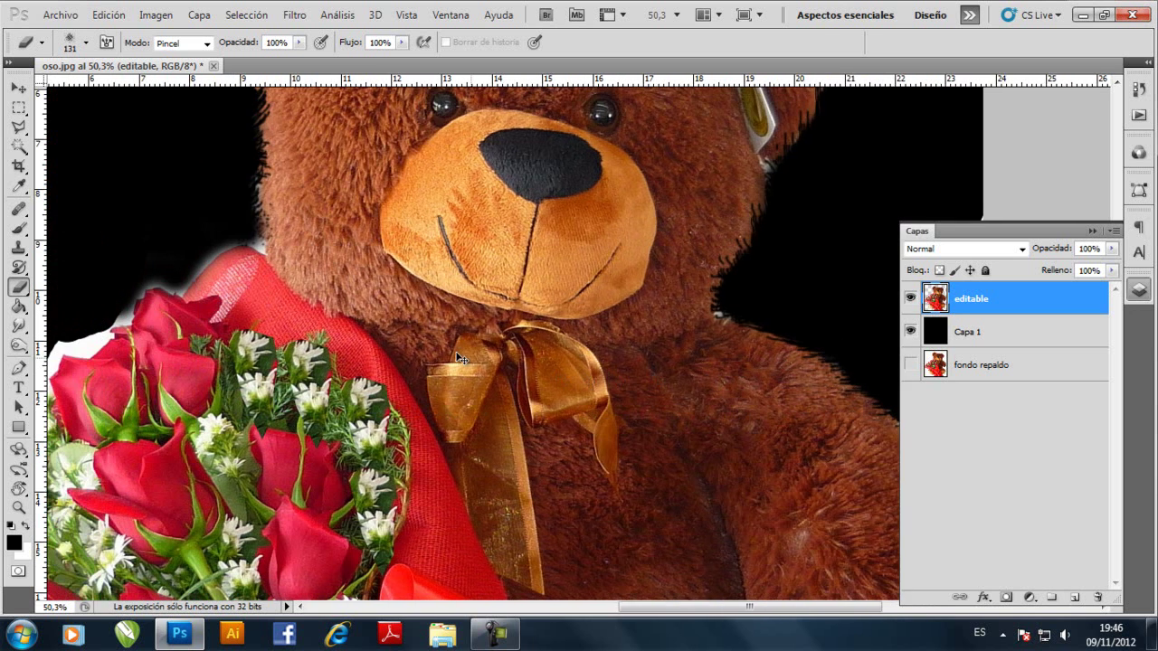
scroll(241, 297, "left", 4)
right_click(237, 274)
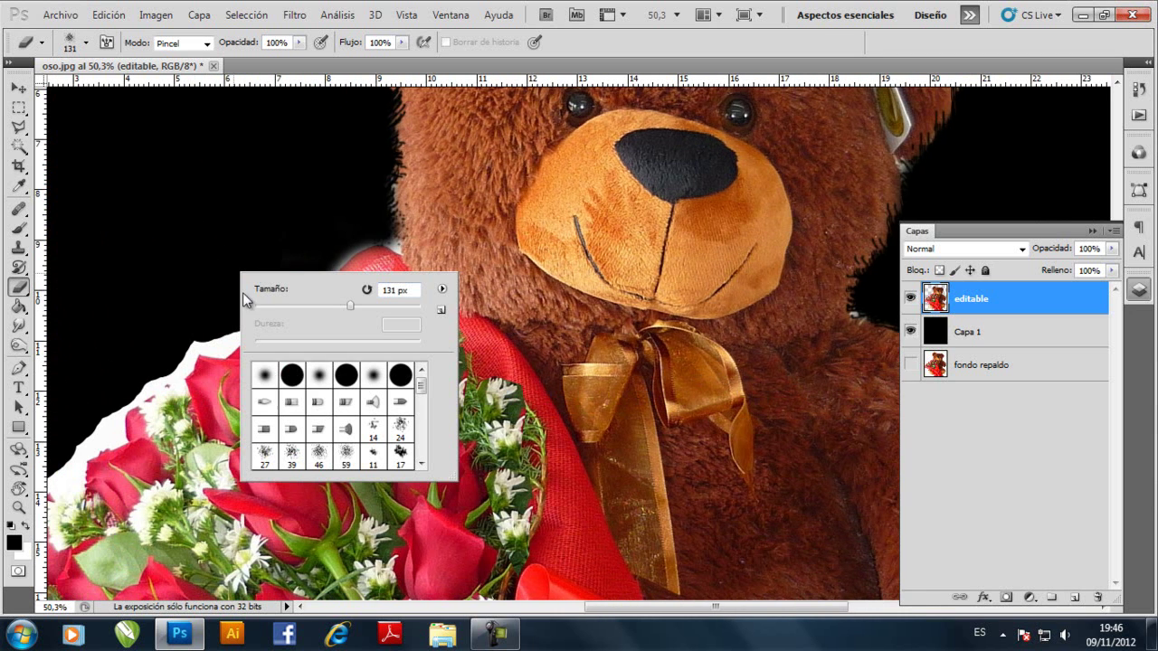
left_click(293, 378)
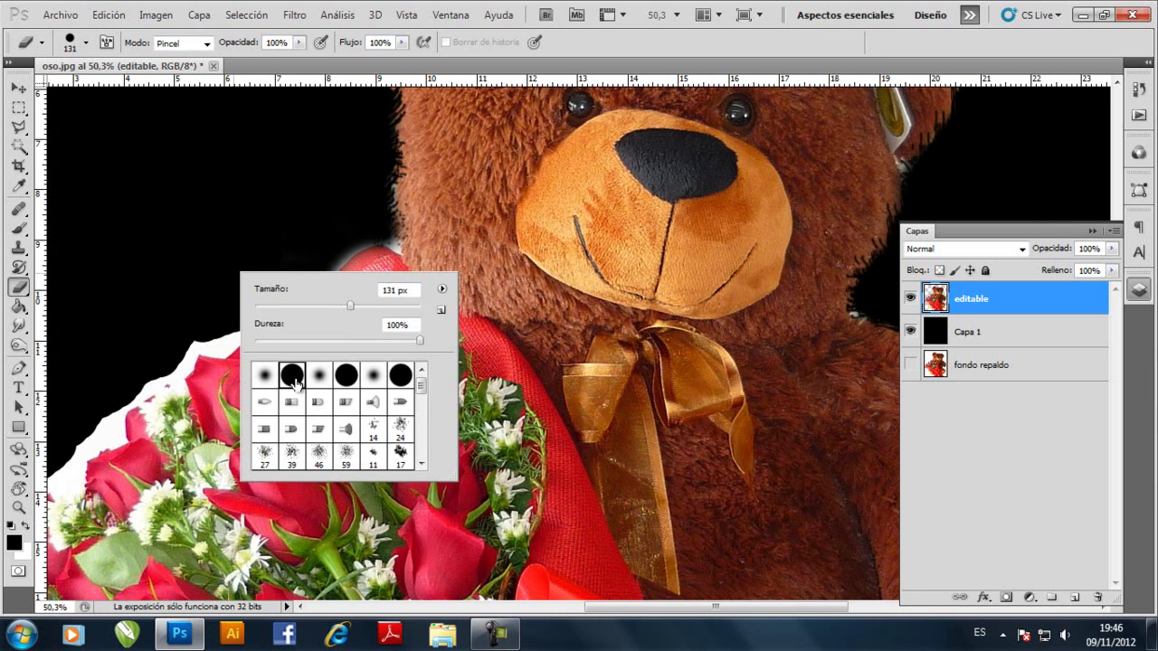
left_click(272, 216)
right_click(276, 217)
left_click(327, 251)
left_click(226, 226)
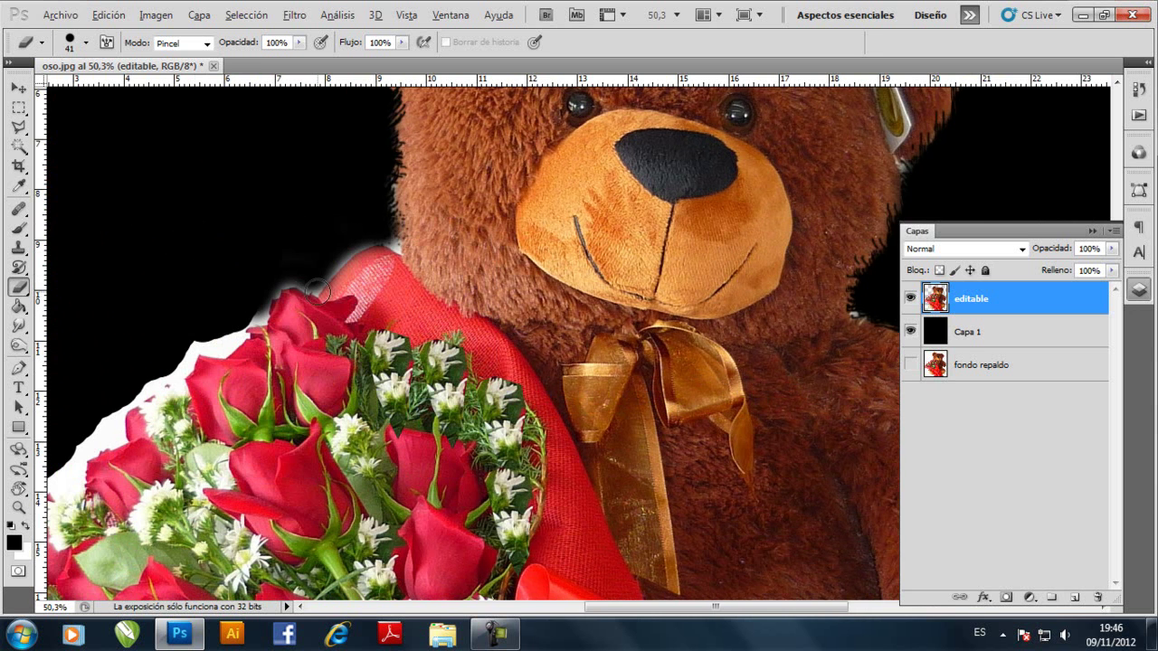
Lower the eraser's hardness to a soft edge and erase the white halo along the top of the red wrapping and the uppermost rose.
scroll(317, 291, "up", 3)
right_click(340, 217)
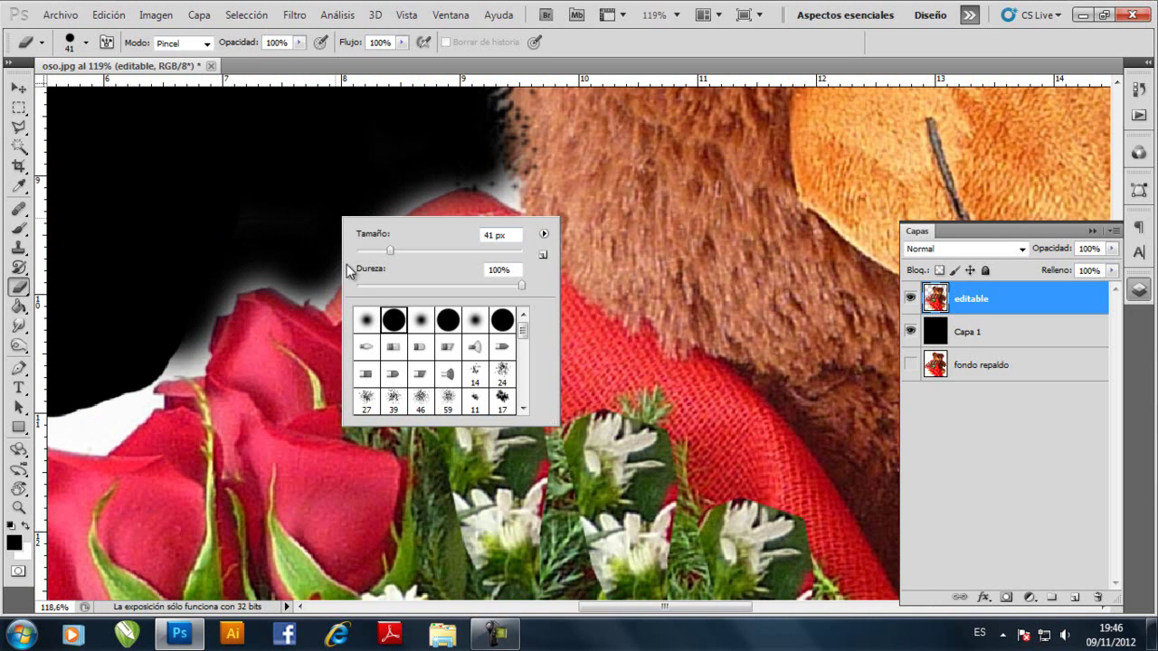
left_click(358, 286)
left_click(365, 187)
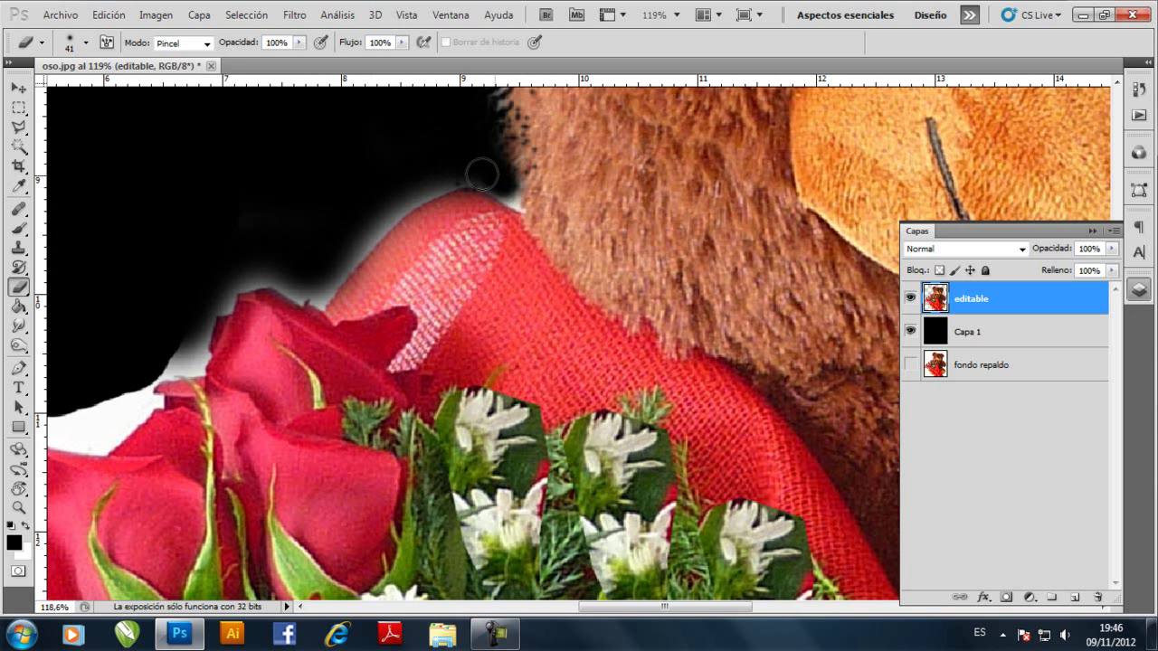
mouse_move(412, 194)
left_mouse_down()
mouse_move(317, 298)
mouse_move(253, 273)
mouse_move(209, 309)
mouse_move(170, 370)
left_mouse_up()
Erase the white margin along the upper roses and down past the first cluster of small white flowers with the soft eraser.
scroll(181, 374, "left", 3)
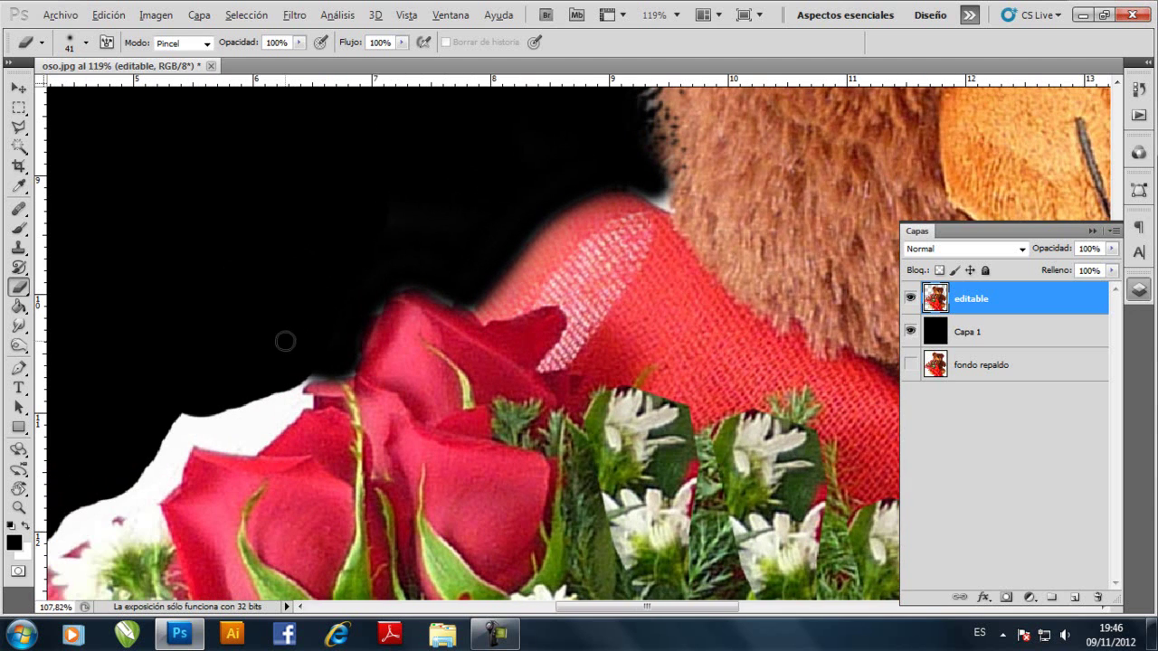
scroll(285, 340, "down", 5)
scroll(280, 338, "up", 5)
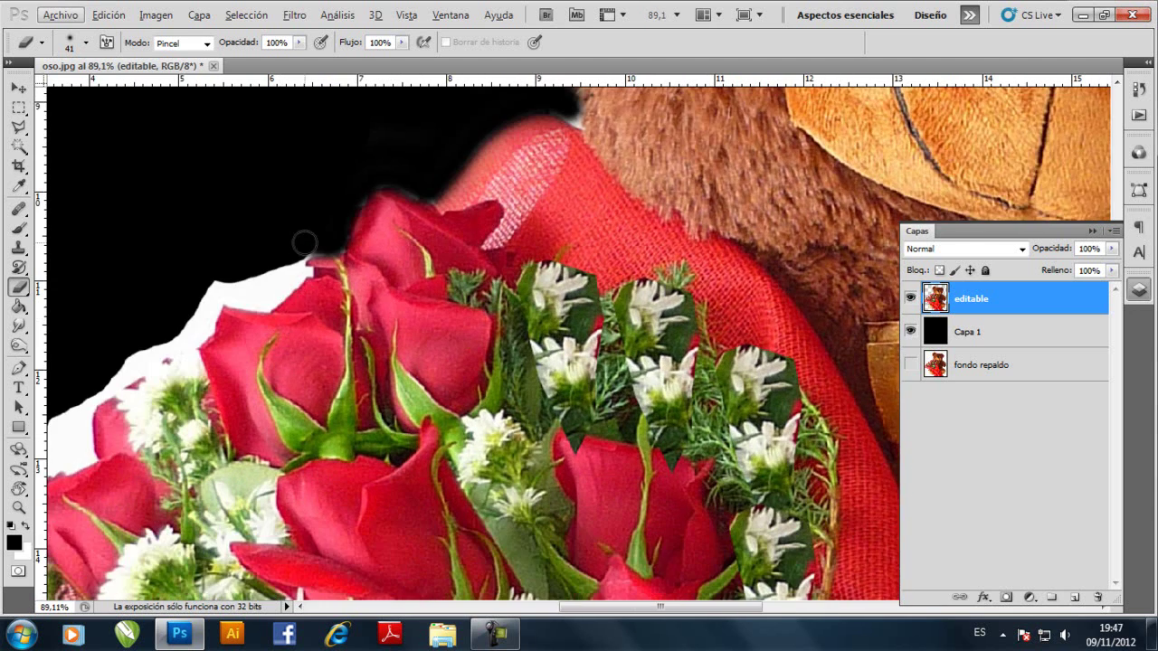
mouse_move(301, 257)
left_mouse_down()
mouse_move(287, 287)
mouse_move(210, 308)
mouse_move(194, 331)
mouse_move(280, 276)
mouse_move(246, 287)
mouse_move(268, 268)
left_mouse_up()
scroll(224, 327, "left", 3)
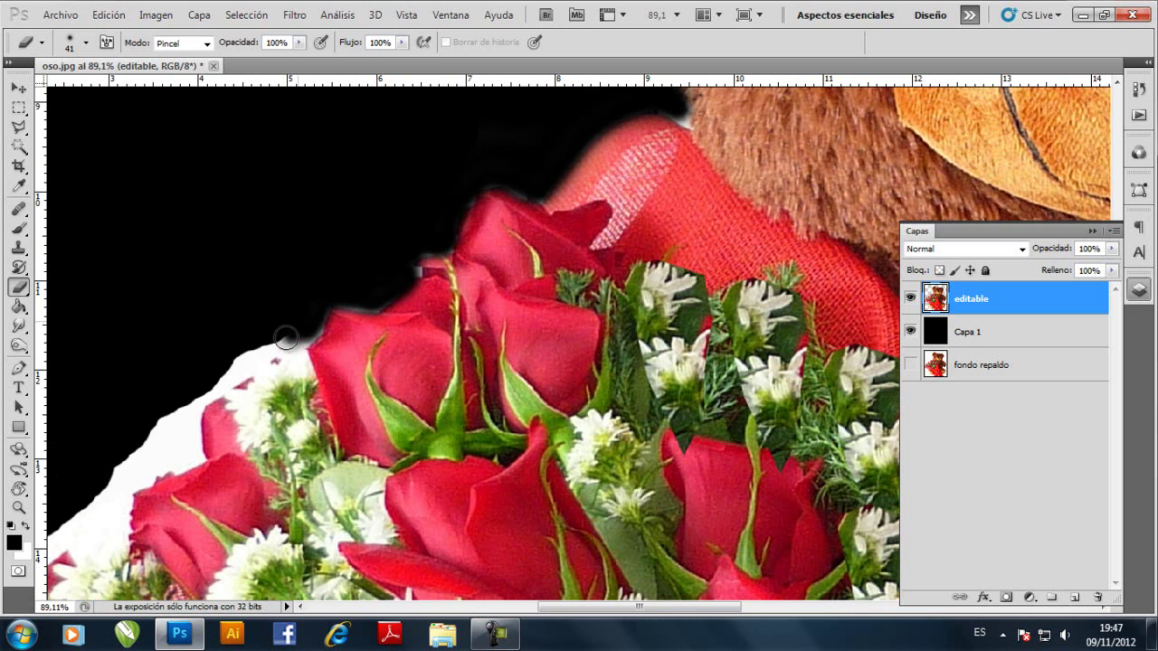
left_click_drag(230, 365, 147, 438)
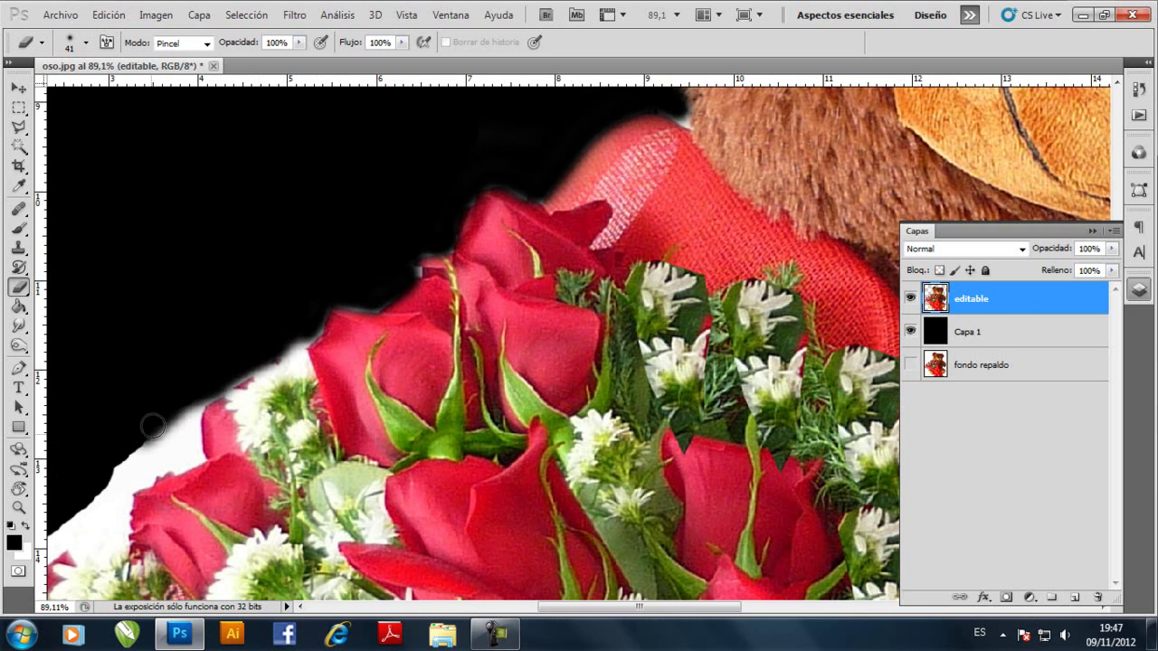
Erase the white margin around the next rose and above the lower white flower cluster on the bouquet's outer edge.
scroll(154, 421, "down", 3)
scroll(163, 409, "left", 6)
mouse_move(389, 282)
left_mouse_down()
mouse_move(391, 328)
mouse_move(340, 357)
mouse_move(342, 321)
mouse_move(356, 328)
mouse_move(401, 283)
mouse_move(403, 333)
mouse_move(337, 352)
mouse_move(319, 333)
mouse_move(323, 405)
mouse_move(310, 360)
mouse_move(302, 392)
mouse_move(317, 415)
mouse_move(268, 410)
mouse_move(312, 392)
mouse_move(265, 400)
mouse_move(301, 400)
mouse_move(222, 439)
left_mouse_up()
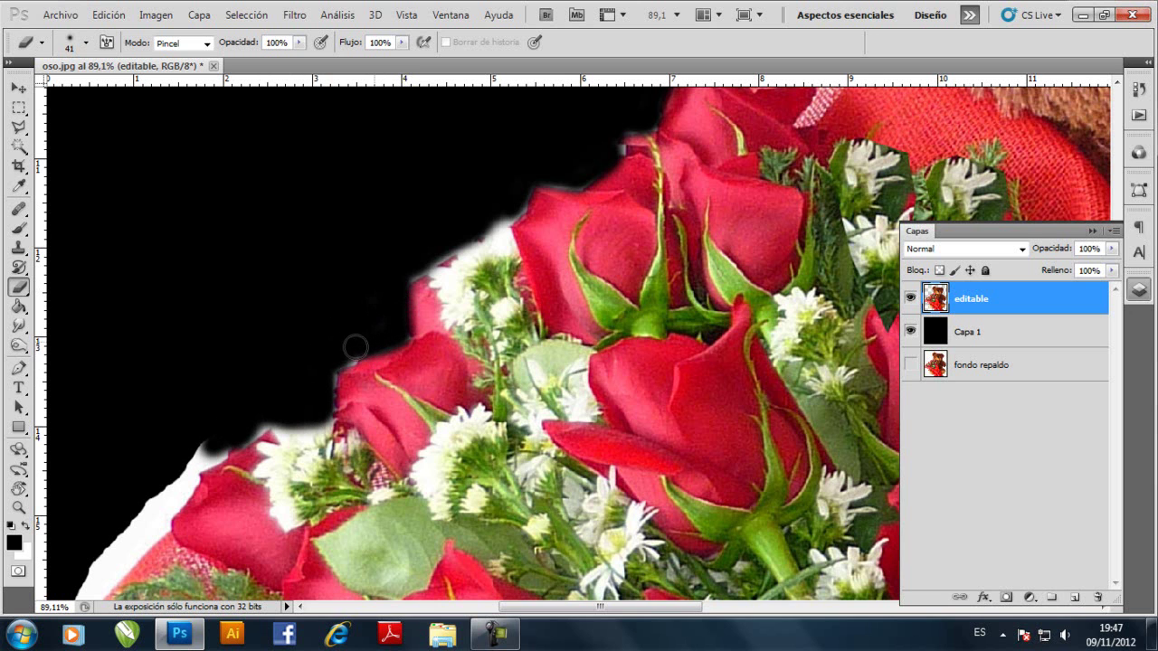
Erase the white margin along the lowest outer rose and around the rounded end of the red wrapping to its underside.
scroll(315, 383, "down", 5)
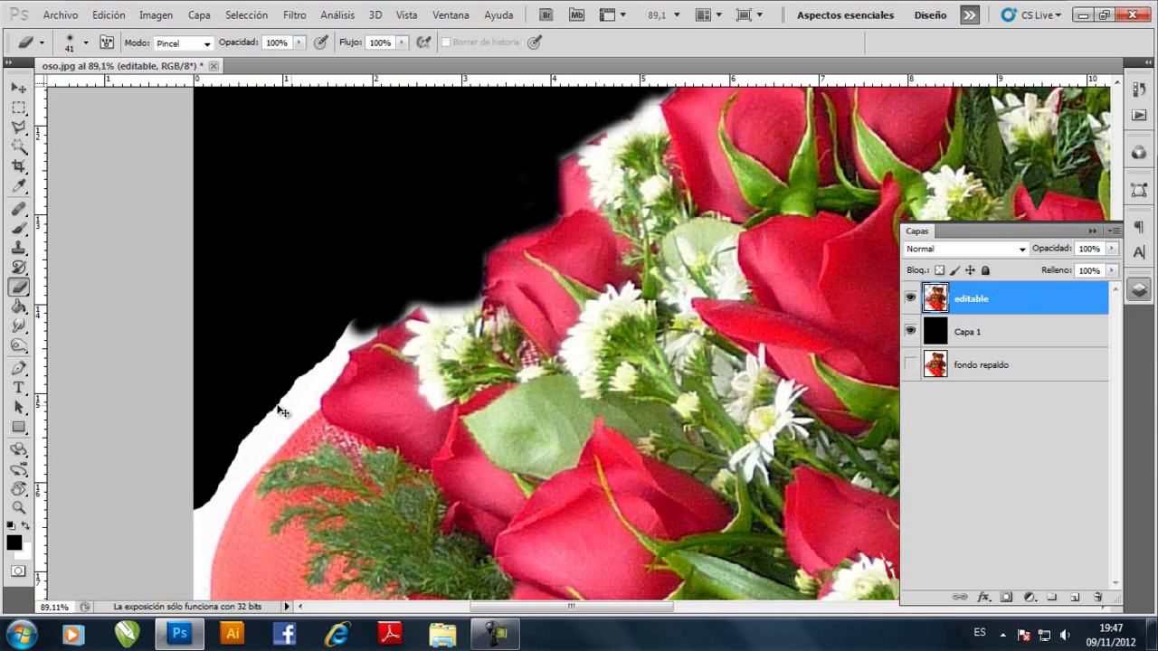
scroll(293, 448, "up", 4)
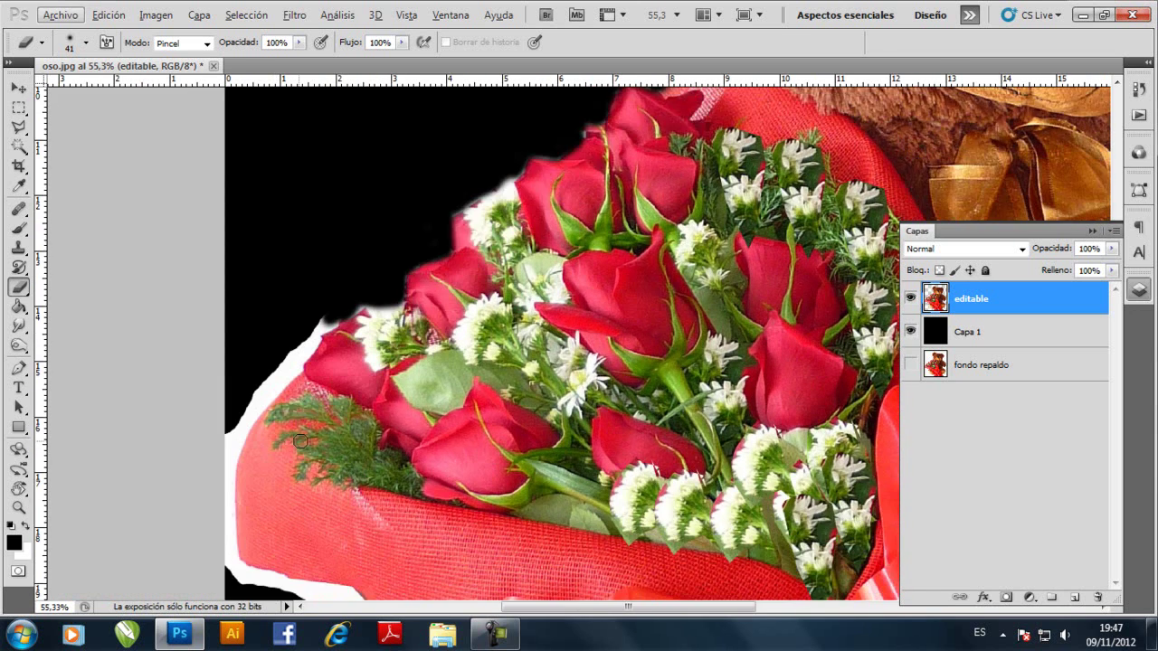
mouse_move(366, 273)
left_mouse_down()
mouse_move(234, 427)
mouse_move(208, 479)
mouse_move(195, 552)
mouse_move(190, 443)
mouse_move(190, 462)
mouse_move(245, 377)
mouse_move(346, 278)
mouse_move(197, 463)
left_mouse_up()
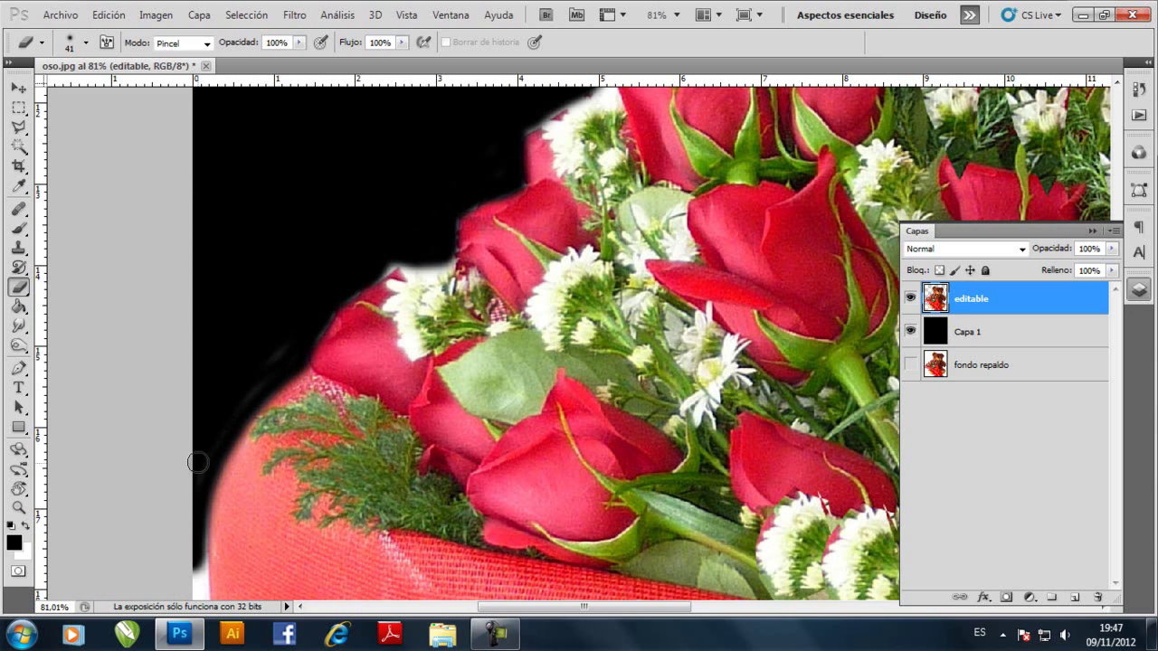
scroll(237, 426, "down", 5)
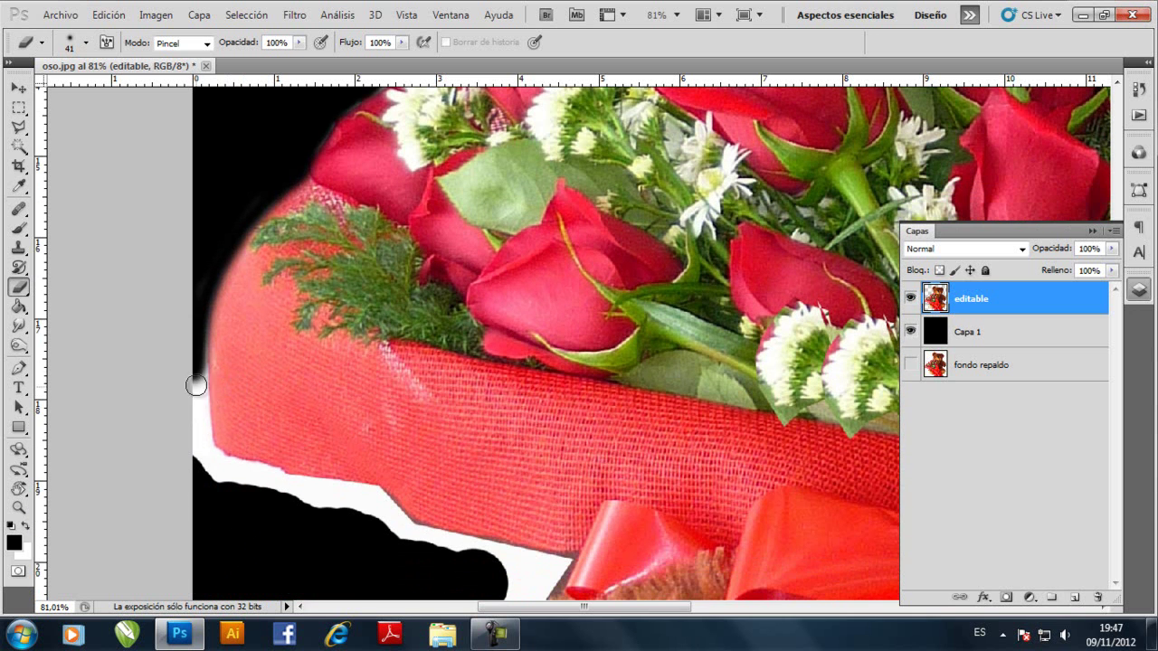
mouse_move(197, 365)
left_mouse_down()
mouse_move(211, 453)
mouse_move(259, 475)
mouse_move(379, 497)
mouse_move(414, 532)
mouse_move(355, 501)
mouse_move(224, 466)
mouse_move(195, 432)
mouse_move(194, 463)
left_mouse_up()
left_click_drag(257, 480, 279, 486)
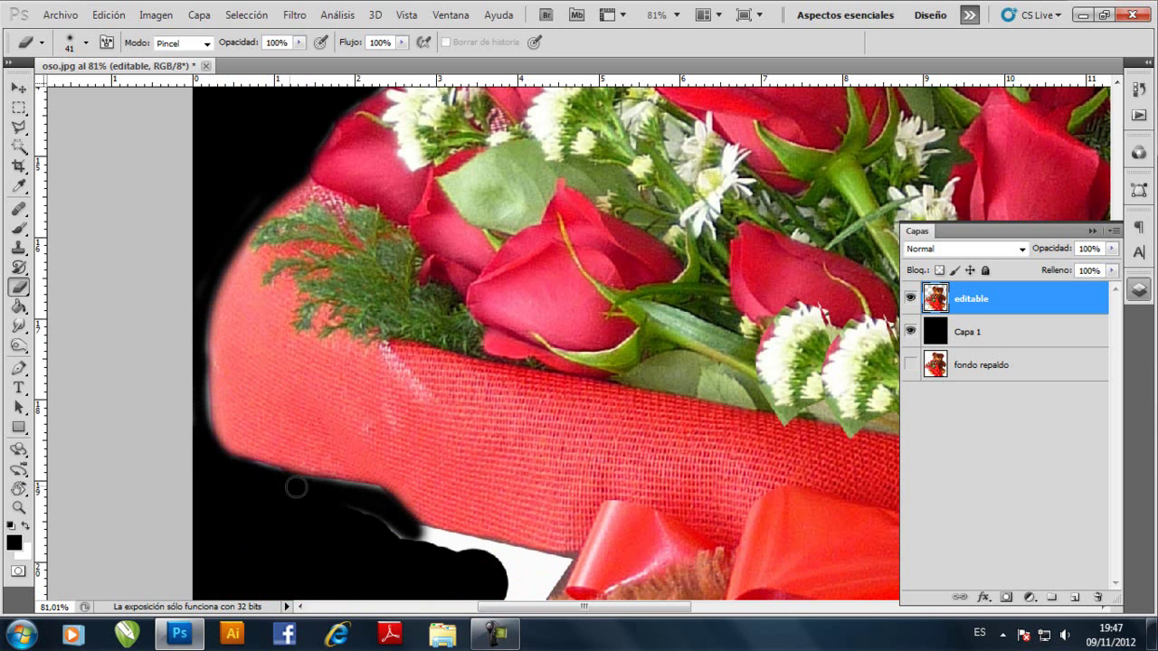
Erase the remaining white under the red wrapping and beside the brown fur of the foot below the bouquet.
scroll(407, 539, "right", 2)
scroll(395, 535, "down", 2)
scroll(385, 469, "down", 2)
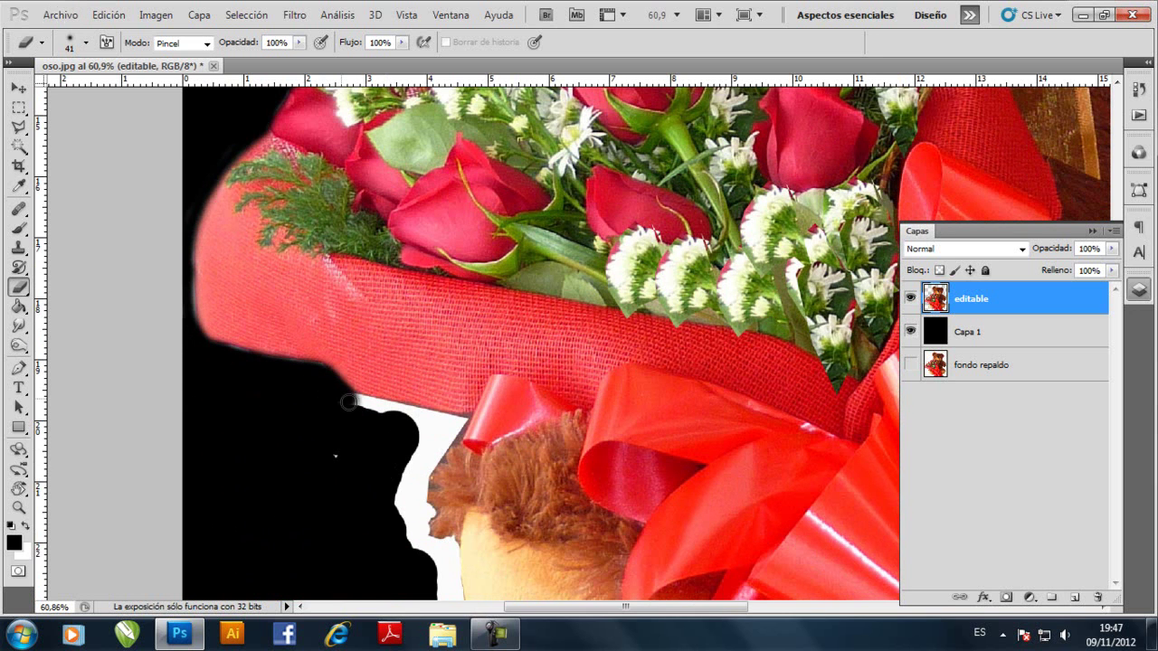
mouse_move(353, 396)
left_mouse_down()
mouse_move(461, 421)
mouse_move(427, 477)
left_mouse_up()
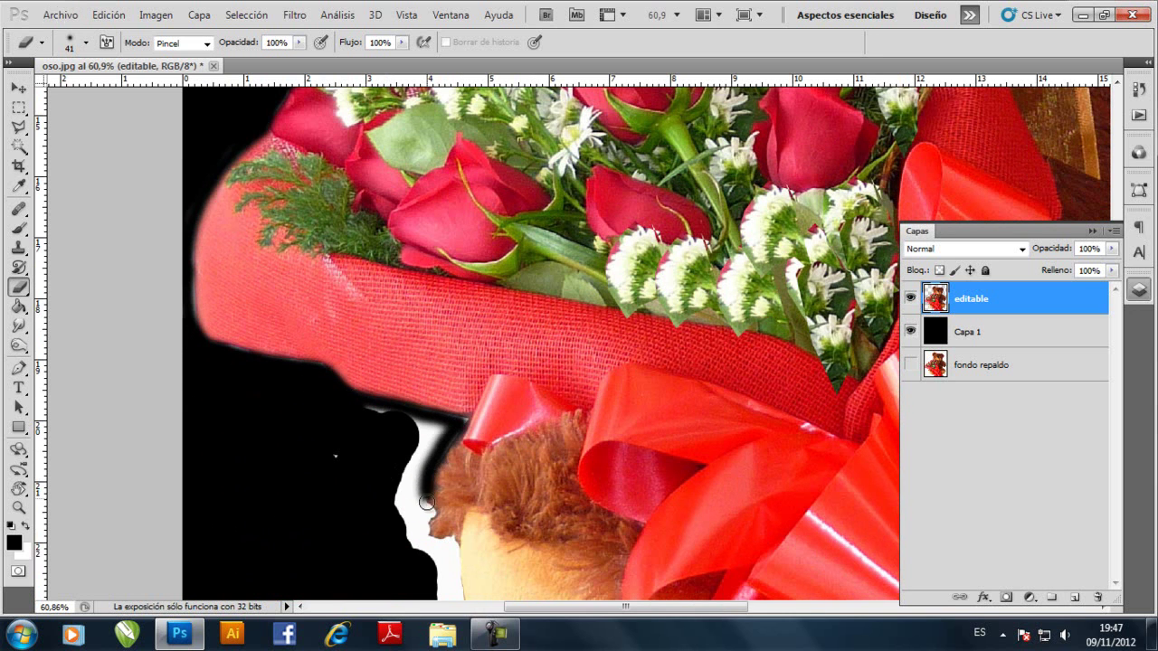
left_click_drag(409, 521, 428, 446)
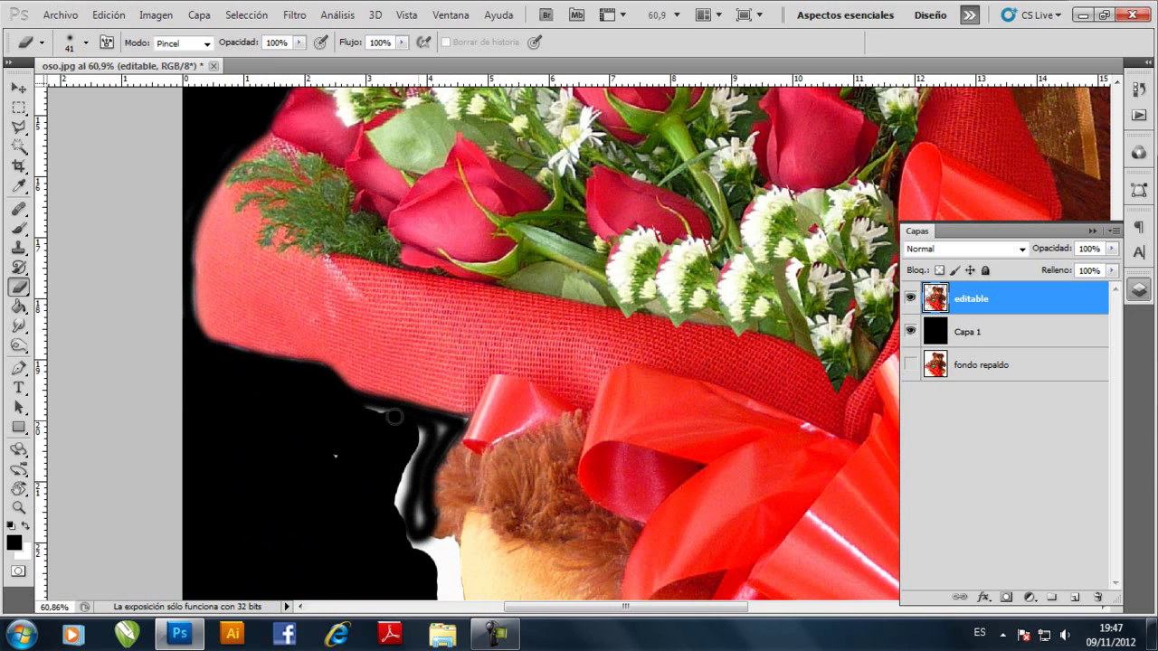
left_click_drag(411, 468, 400, 523)
left_click_drag(409, 467, 419, 541)
Erase the white border around the tan sole of the foot below the bouquet, from the fur to the red ribbon.
scroll(413, 534, "down", 5)
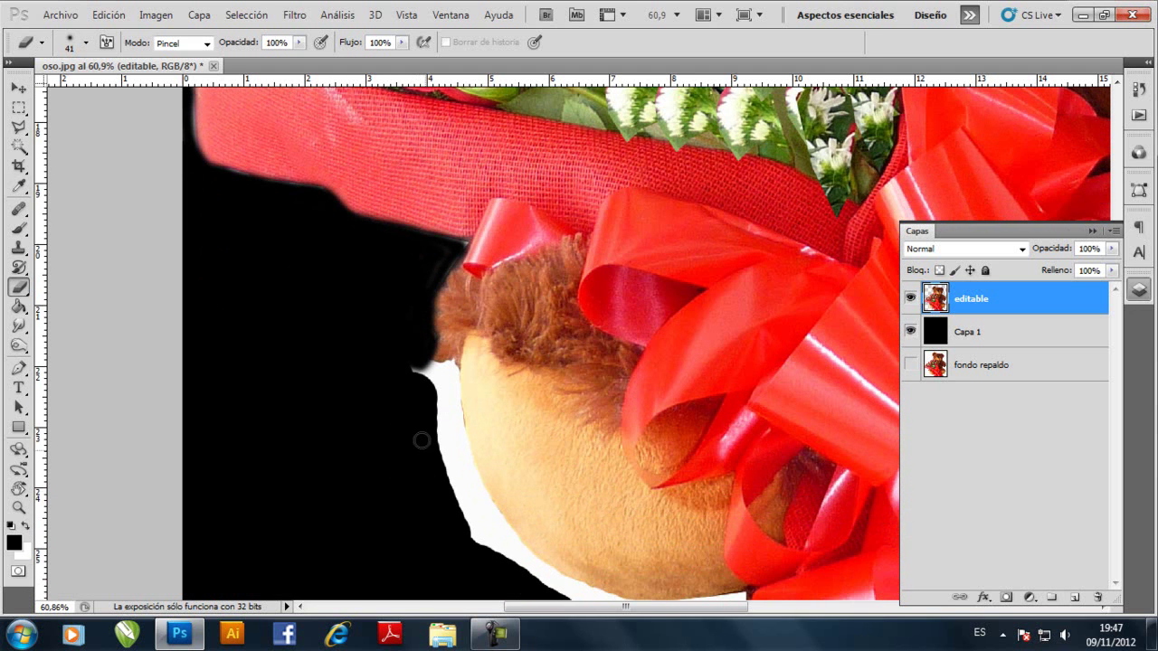
mouse_move(411, 371)
left_mouse_down()
mouse_move(450, 366)
mouse_move(461, 452)
mouse_move(495, 535)
mouse_move(451, 452)
mouse_move(439, 378)
left_mouse_up()
left_click_drag(453, 472, 452, 488)
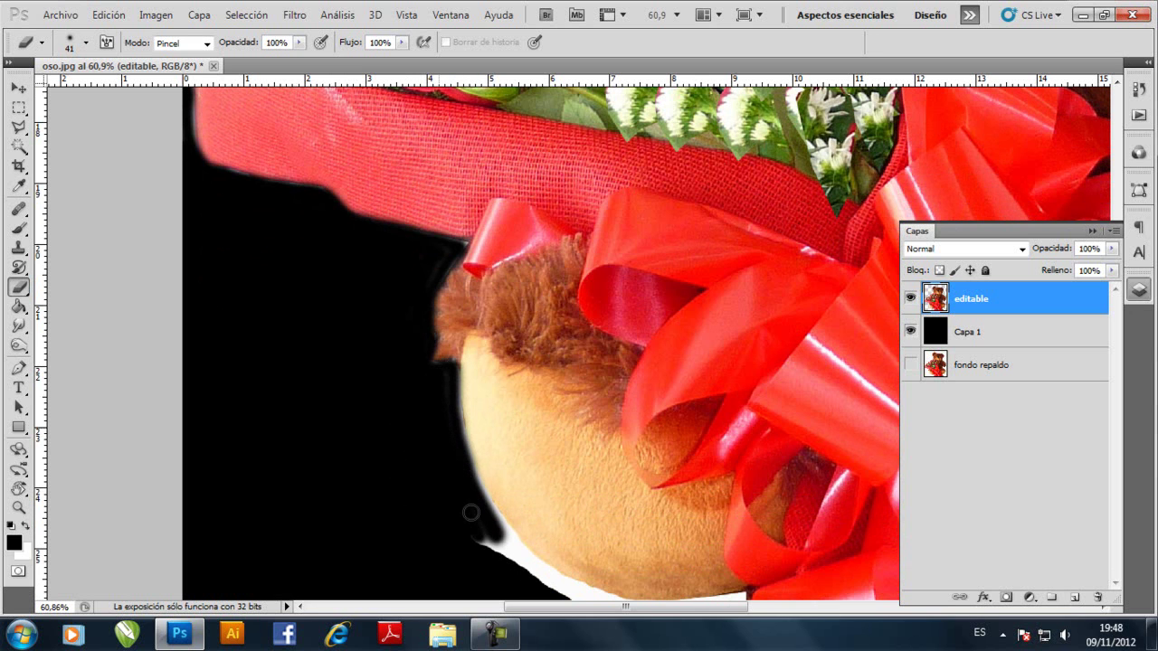
scroll(466, 499, "down", 3)
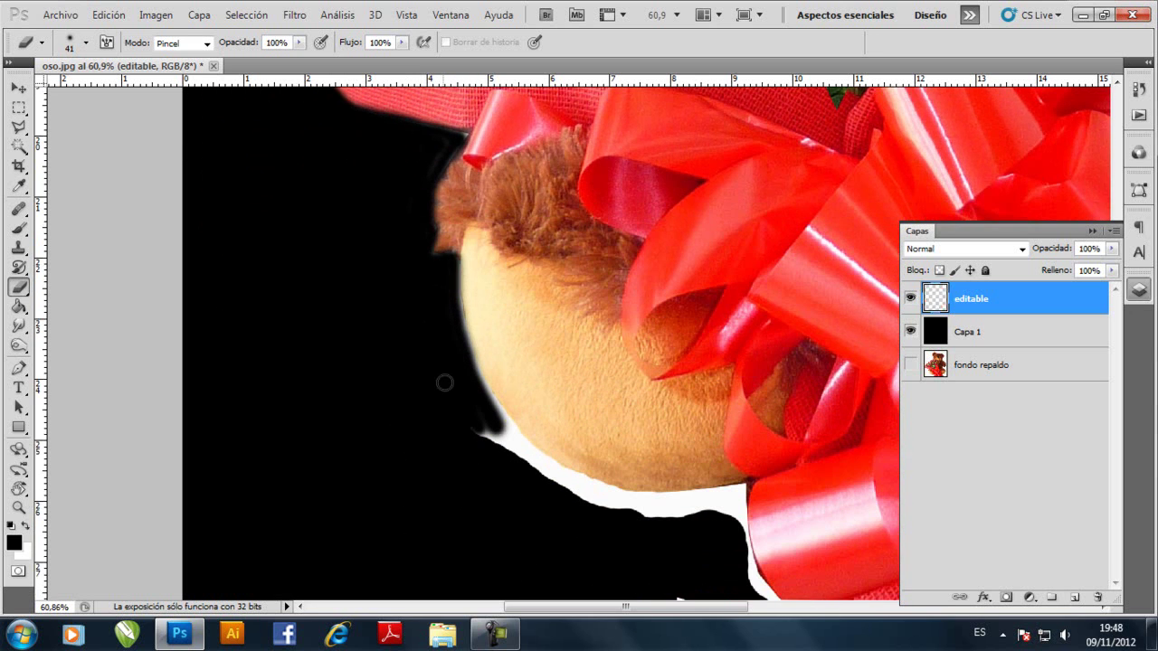
mouse_move(484, 415)
left_mouse_down()
mouse_move(594, 492)
mouse_move(711, 498)
left_mouse_up()
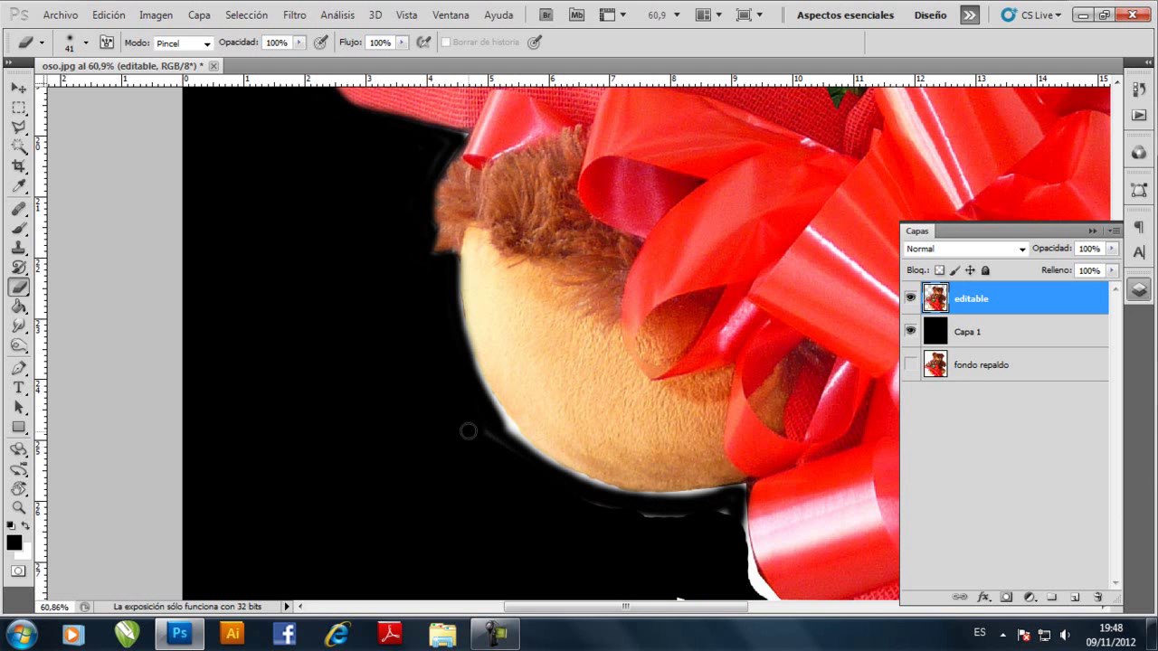
mouse_move(497, 417)
left_mouse_down()
mouse_move(566, 475)
mouse_move(670, 499)
left_mouse_up()
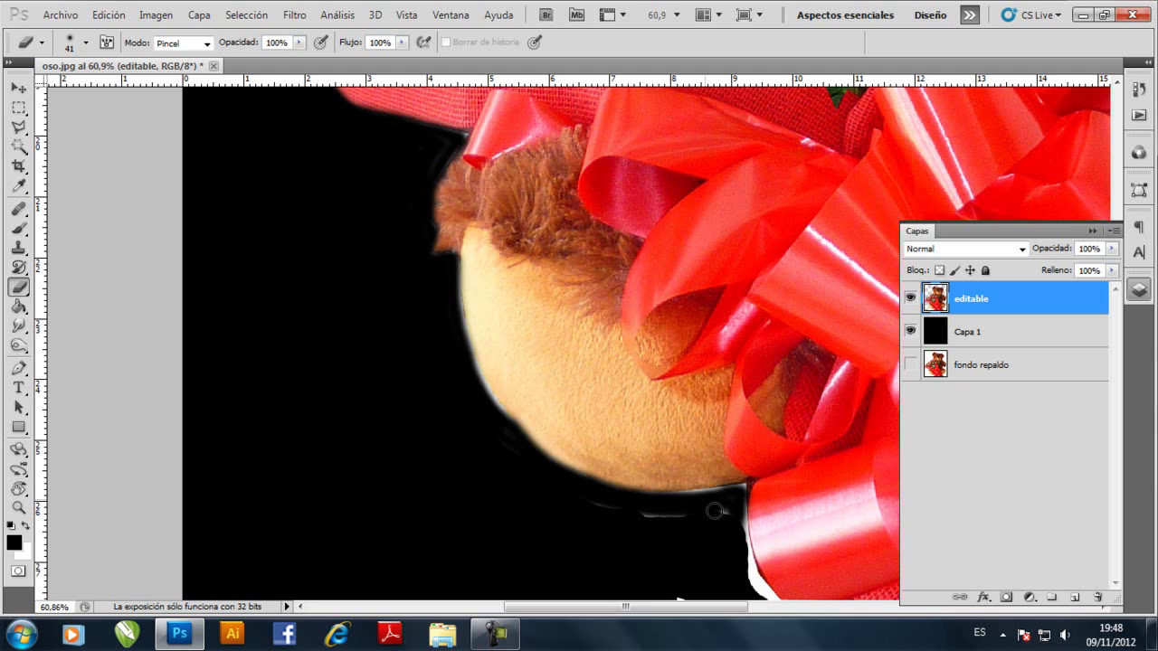
Erase the white margin around the lowest red ribbon loop and down to the wrapping at the image's bottom edge.
scroll(461, 414, "down", 3)
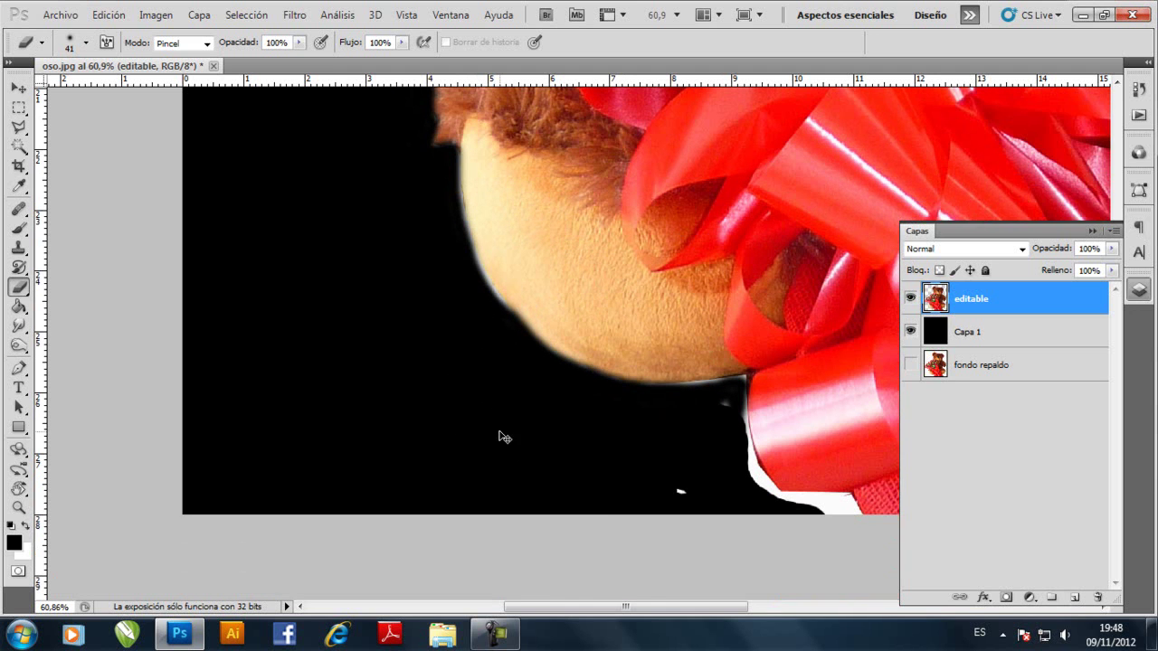
scroll(516, 453, "right", 3)
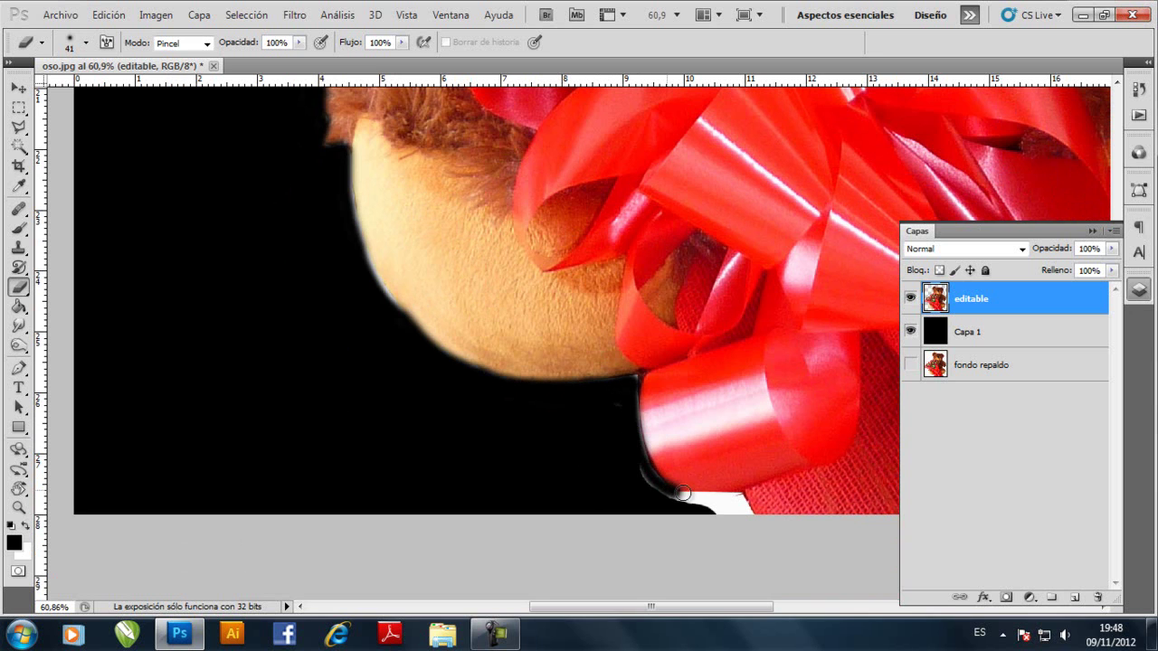
left_click_drag(676, 491, 729, 498)
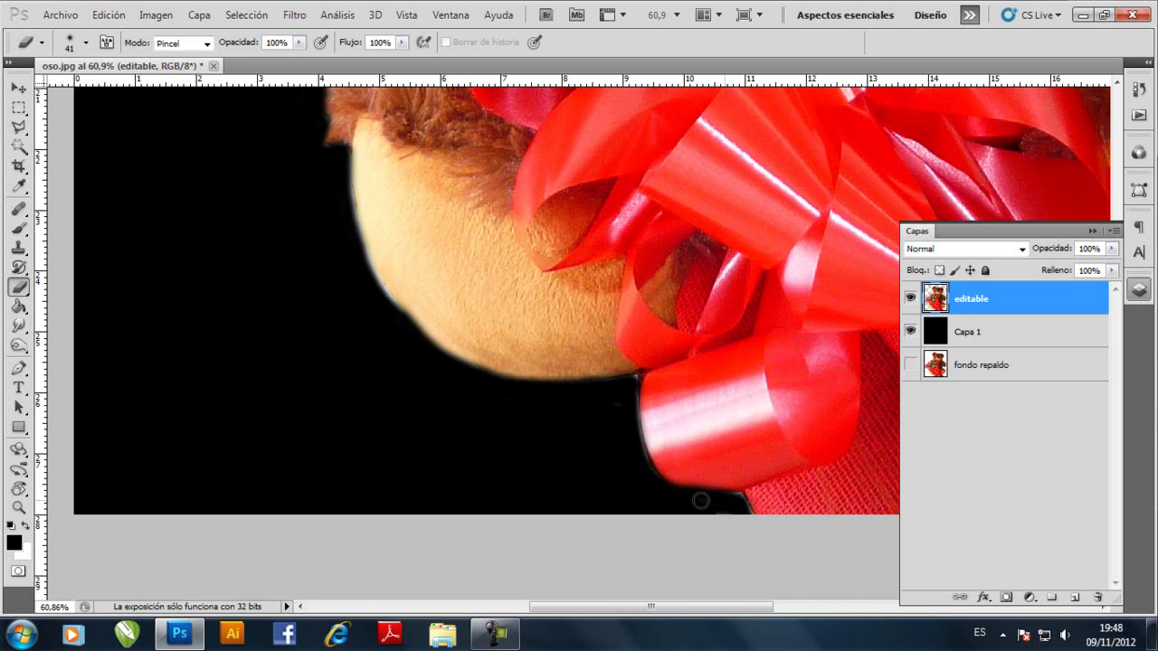
Erase the white fringe around the bear's other foot and the white gap between its sole, the ribbon and the wrapping.
mouse_move(650, 507)
left_mouse_down()
mouse_move(383, 499)
mouse_move(183, 473)
left_mouse_up()
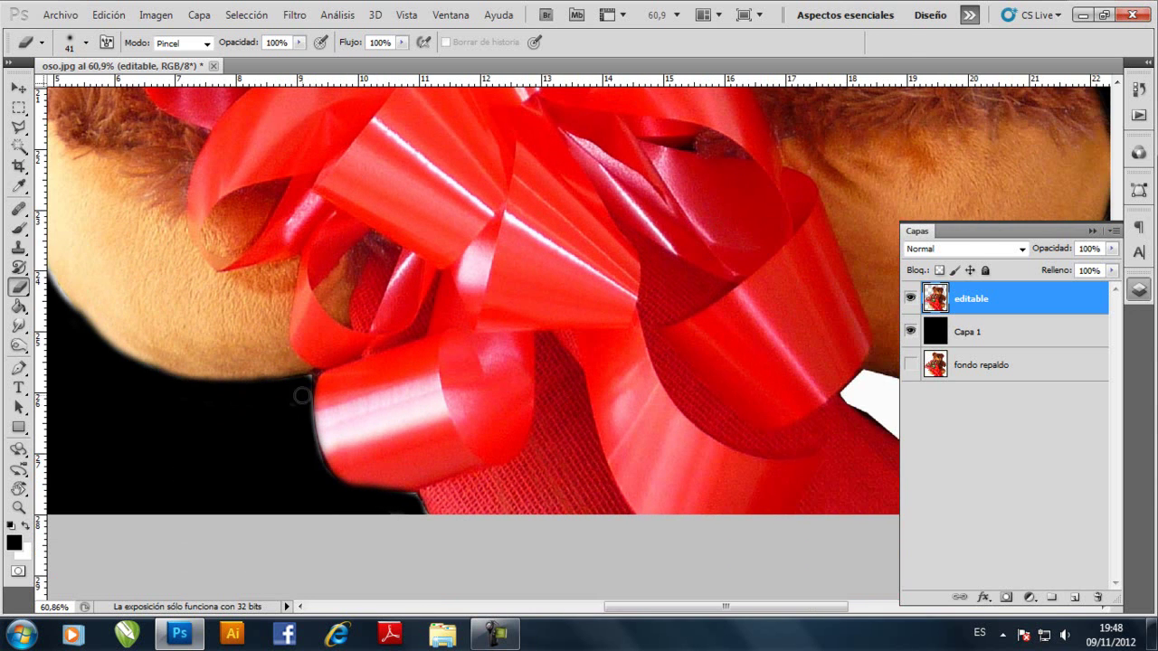
scroll(293, 443, "down", 3)
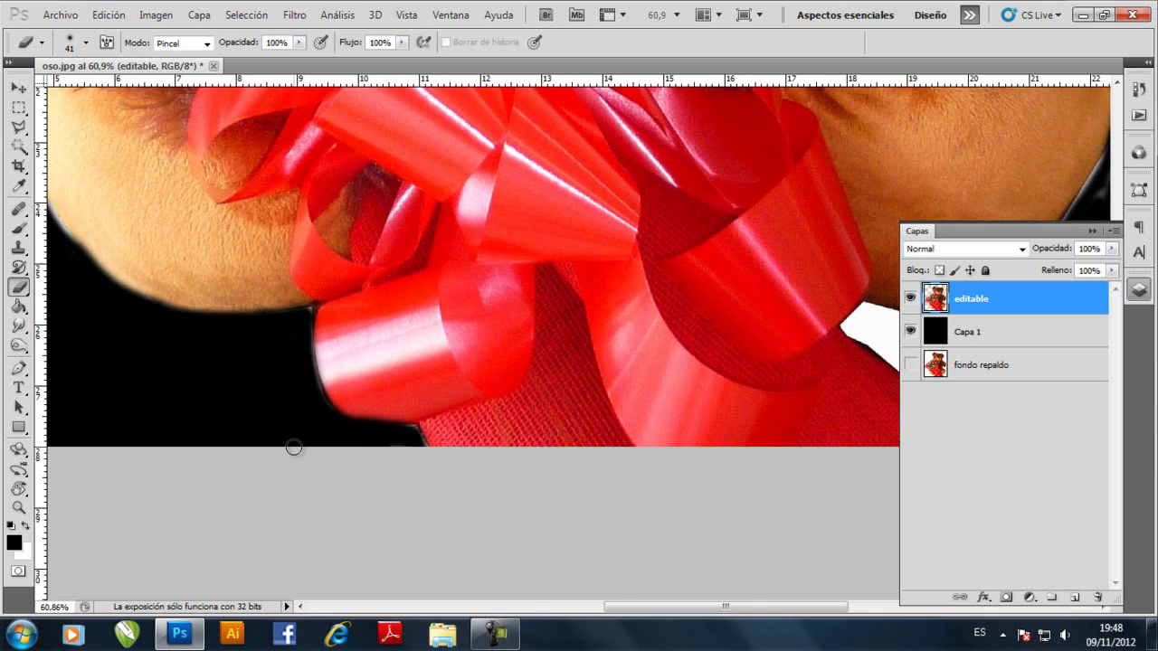
scroll(431, 472, "down", 4)
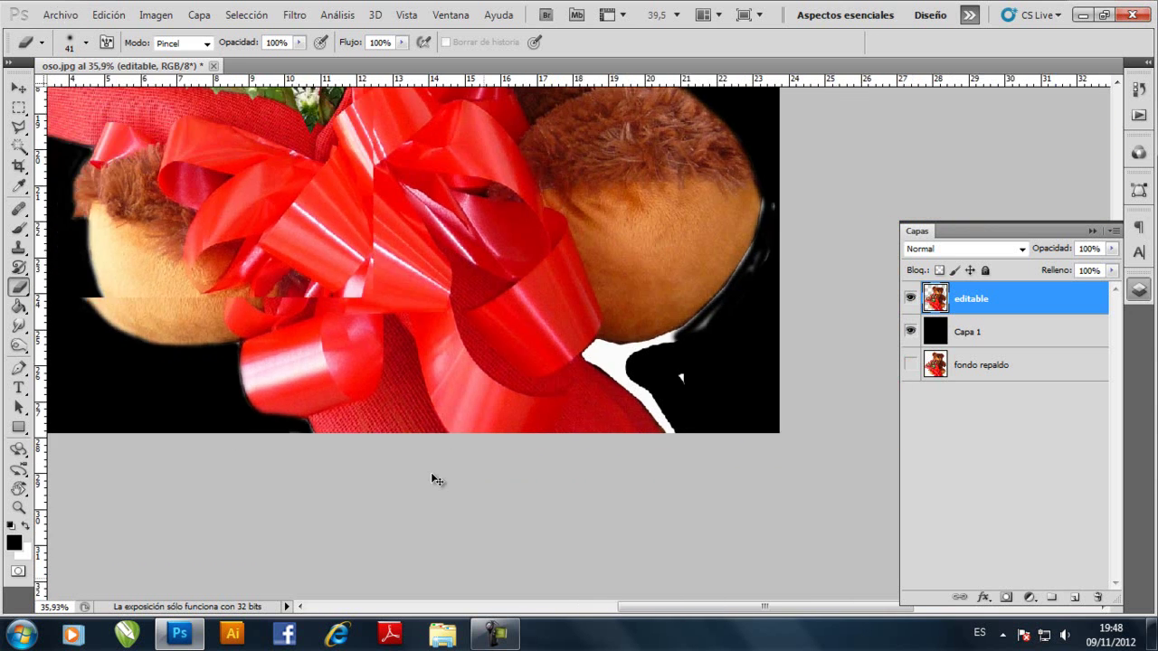
scroll(584, 456, "up", 6)
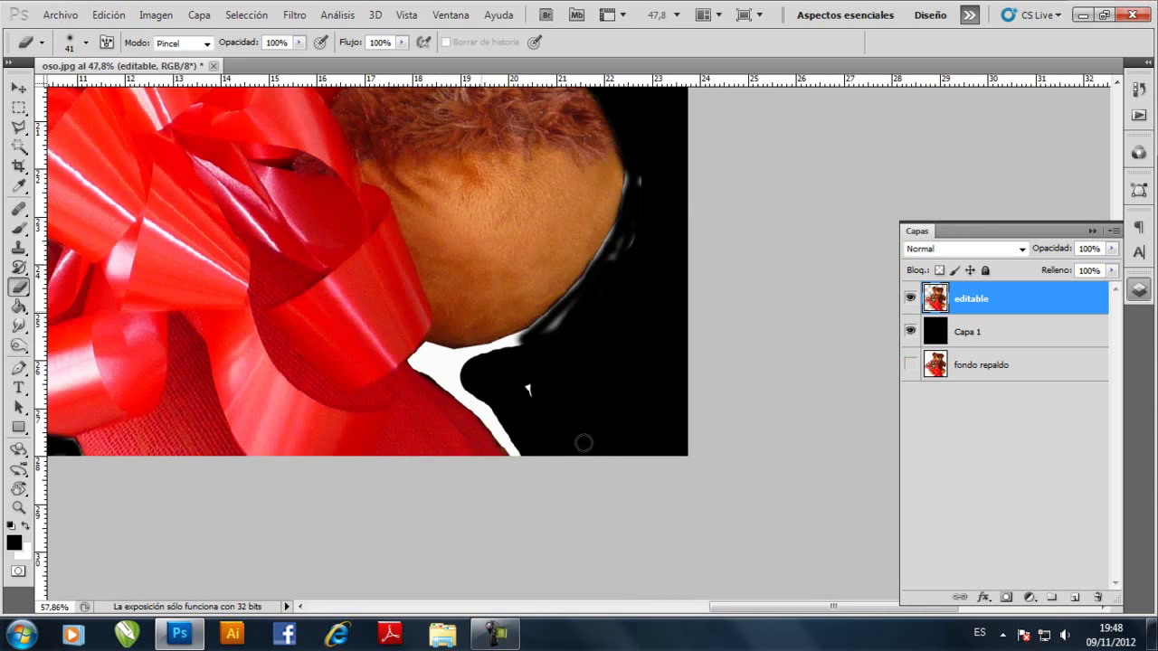
scroll(666, 193, "up", 2)
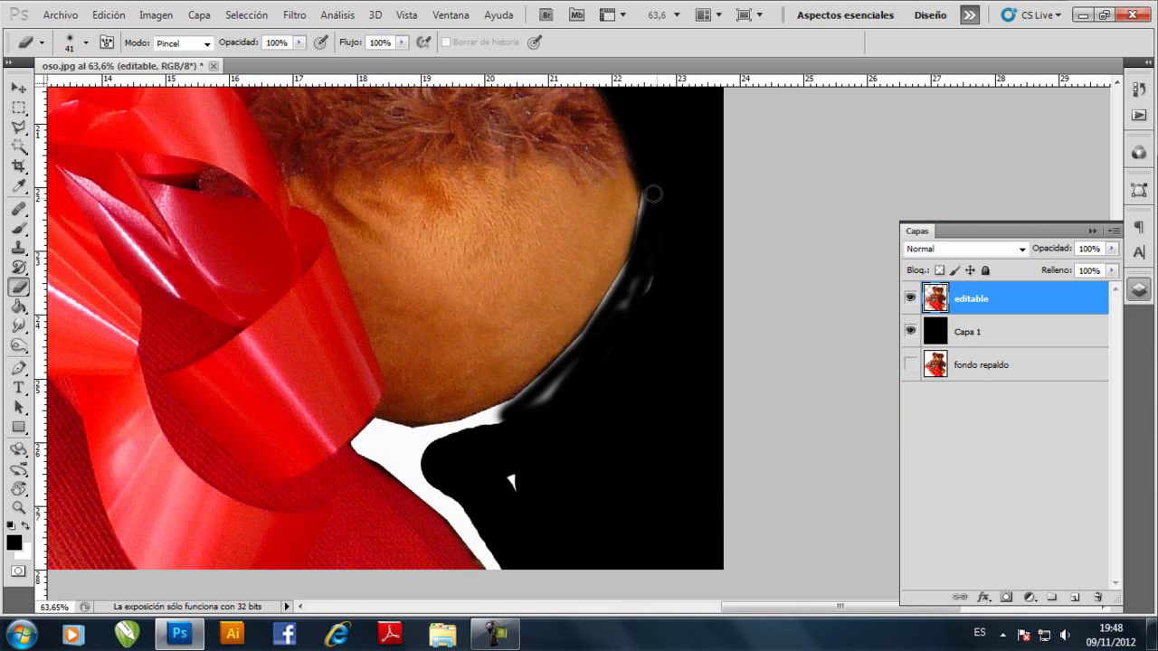
left_click_drag(636, 239, 555, 369)
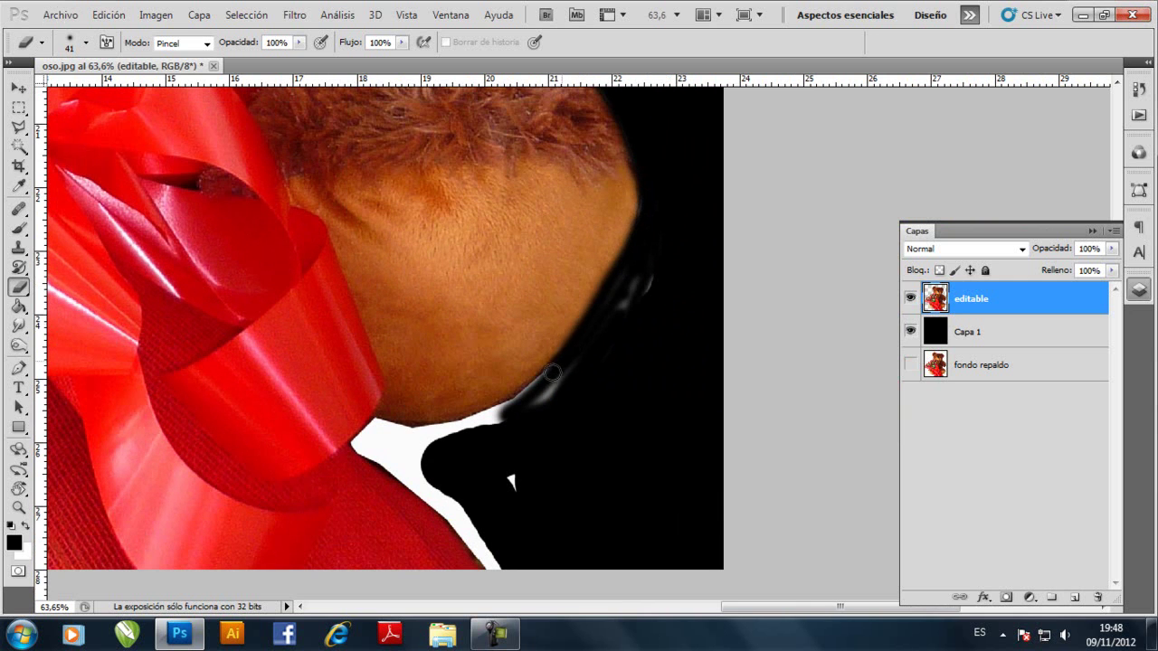
left_click_drag(499, 410, 425, 432)
mouse_move(382, 428)
left_mouse_down()
mouse_move(356, 449)
mouse_move(387, 464)
mouse_move(489, 568)
mouse_move(369, 436)
mouse_move(499, 431)
mouse_move(597, 365)
mouse_move(662, 257)
mouse_move(519, 408)
mouse_move(441, 435)
mouse_move(378, 428)
mouse_move(406, 442)
mouse_move(371, 446)
mouse_move(439, 478)
mouse_move(490, 546)
mouse_move(459, 495)
mouse_move(477, 525)
mouse_move(406, 450)
mouse_move(443, 459)
mouse_move(444, 437)
mouse_move(369, 425)
mouse_move(355, 457)
left_mouse_up()
Delete the black layer Capa 1 and make the editable layer active.
key("ctrl+0")
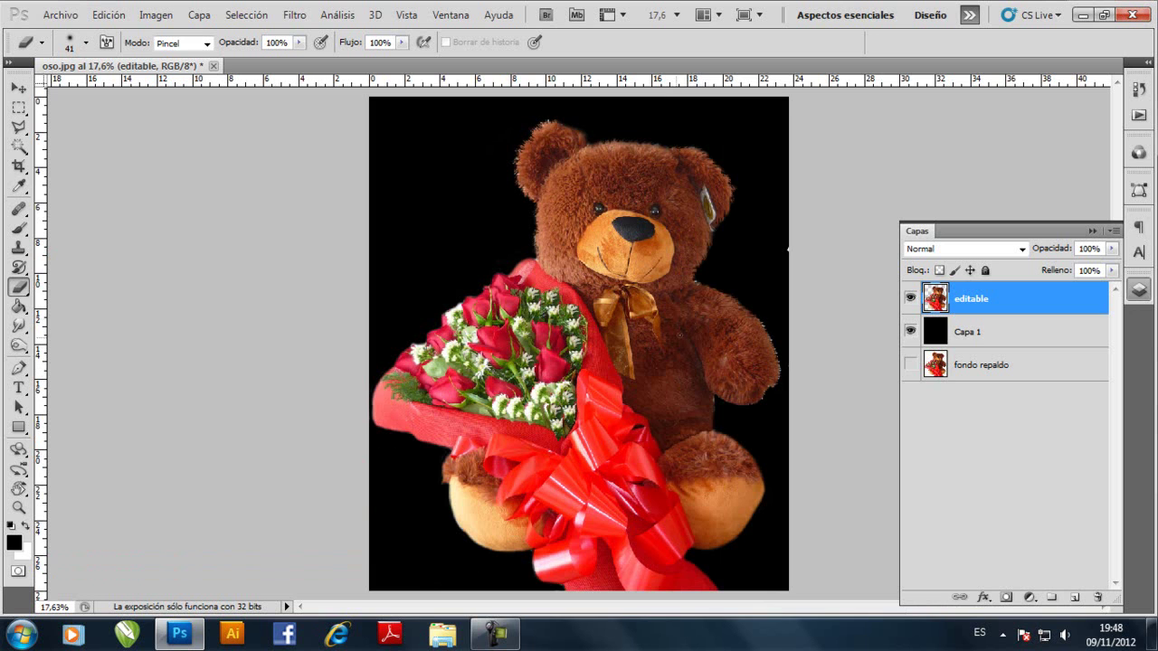
left_click(995, 340)
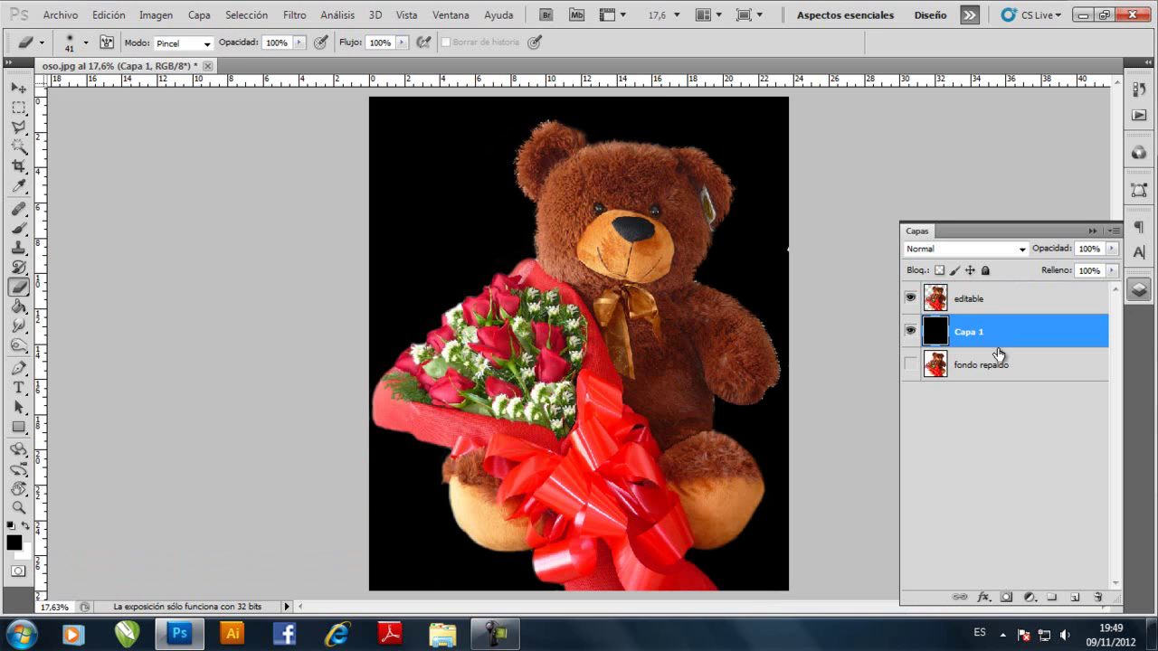
left_click_drag(1004, 334, 1097, 596)
key("alt+bracketright")
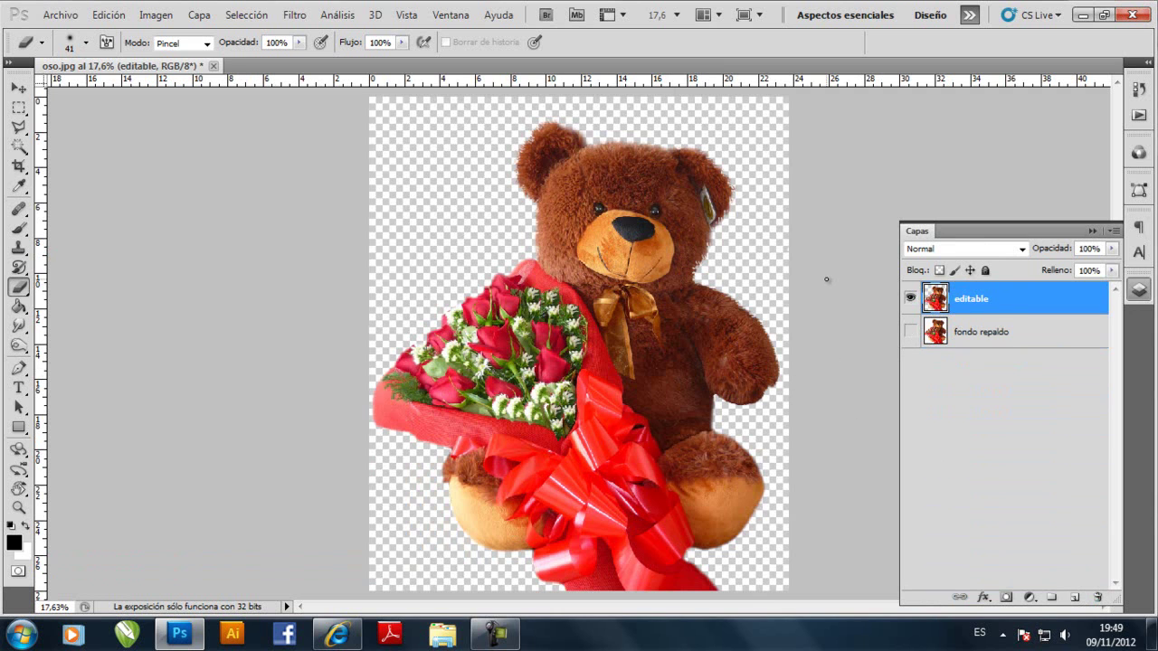
Paste the dark forest picture as a new layer and stretch it with Free Transform to cover the whole canvas.
key("ctrl+shift+alt+n")
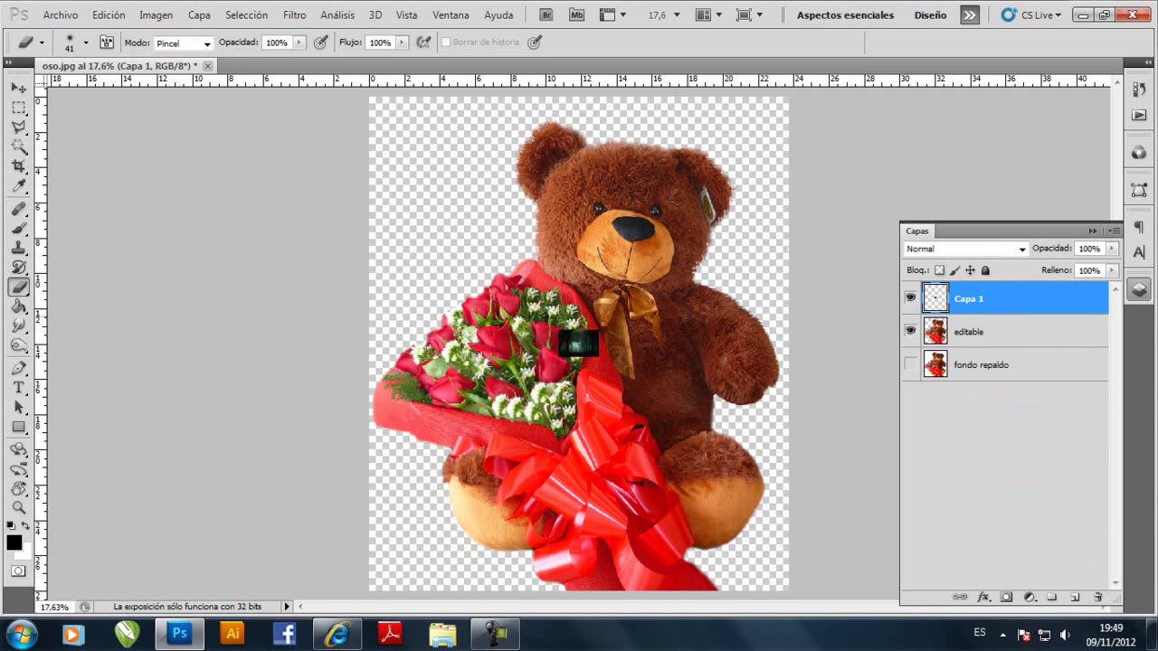
key("ctrl+t")
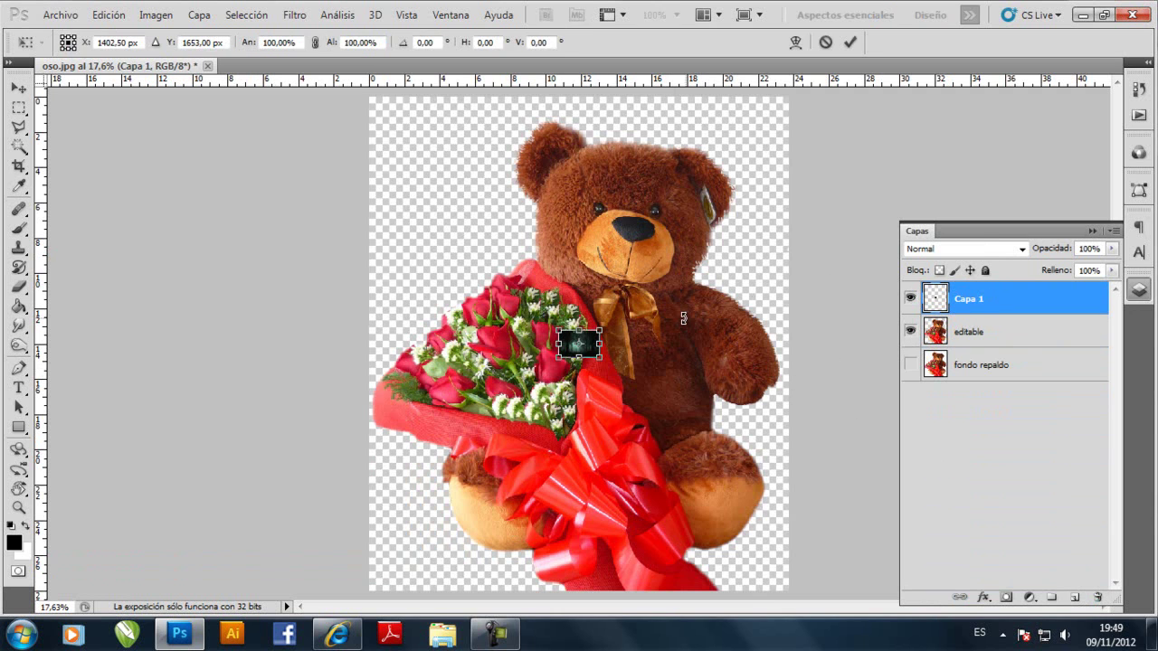
left_click_drag(600, 332, 704, 163)
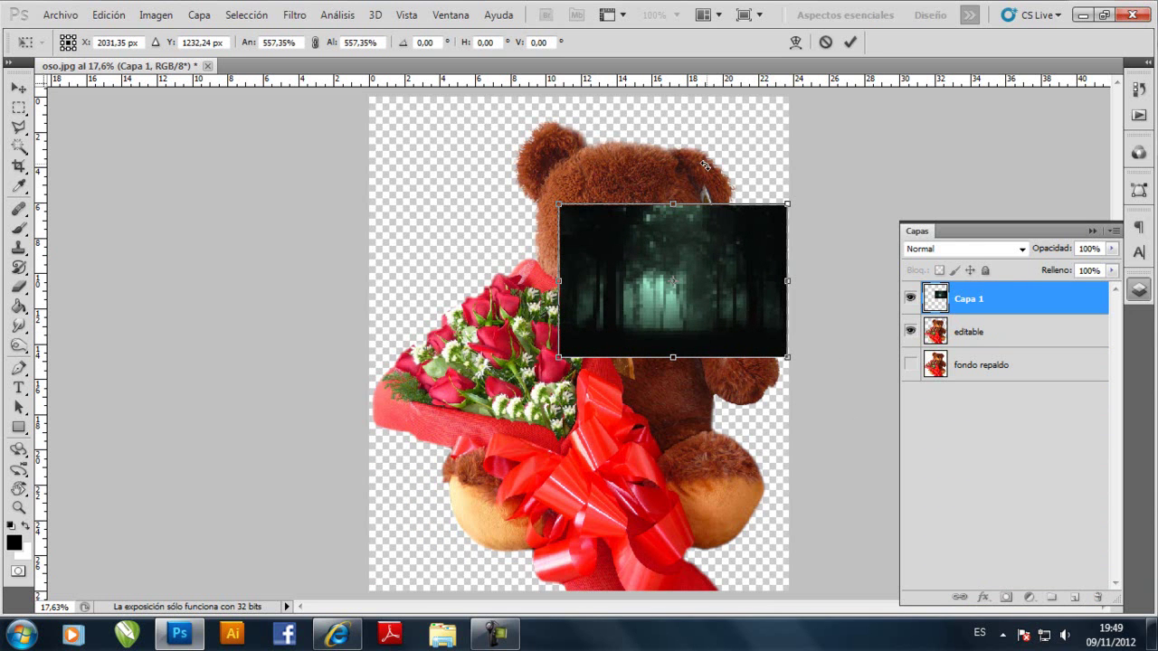
left_click_drag(560, 359, 358, 527)
left_click_drag(571, 205, 571, 95)
left_click_drag(571, 521, 573, 597)
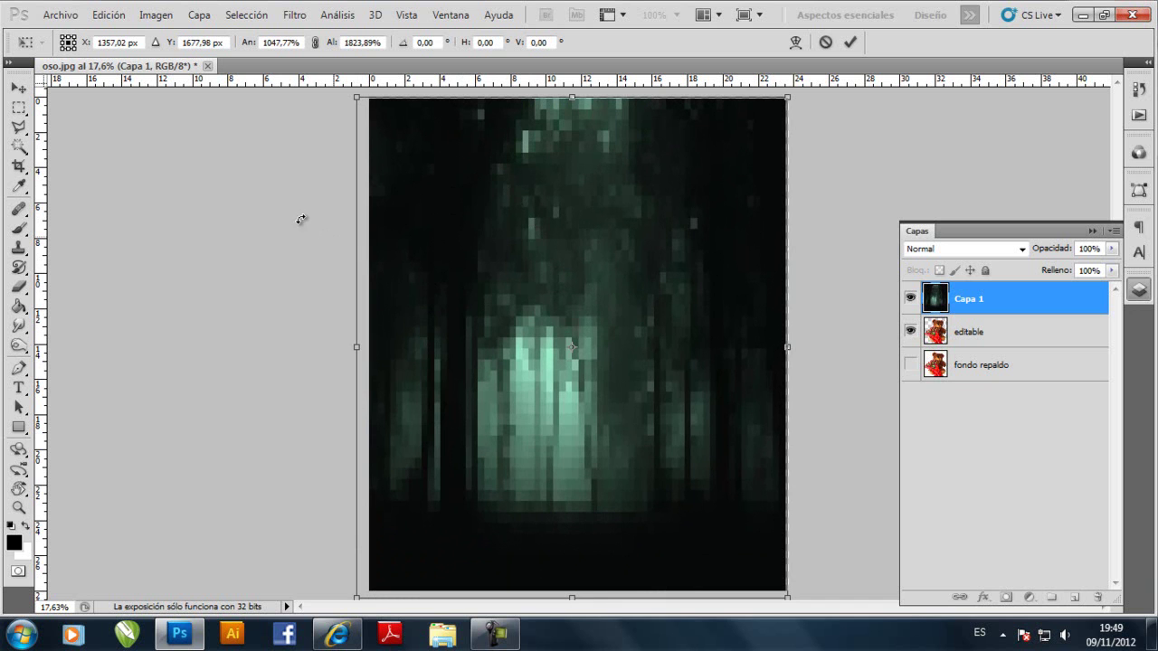
left_click(106, 14)
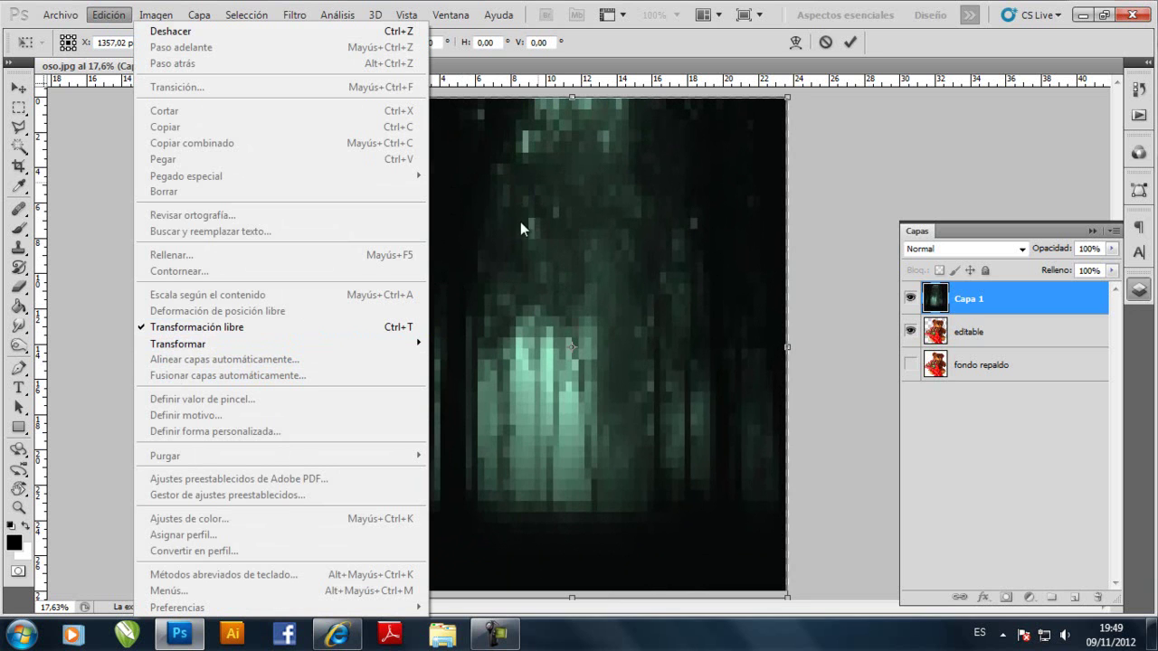
left_click(712, 187)
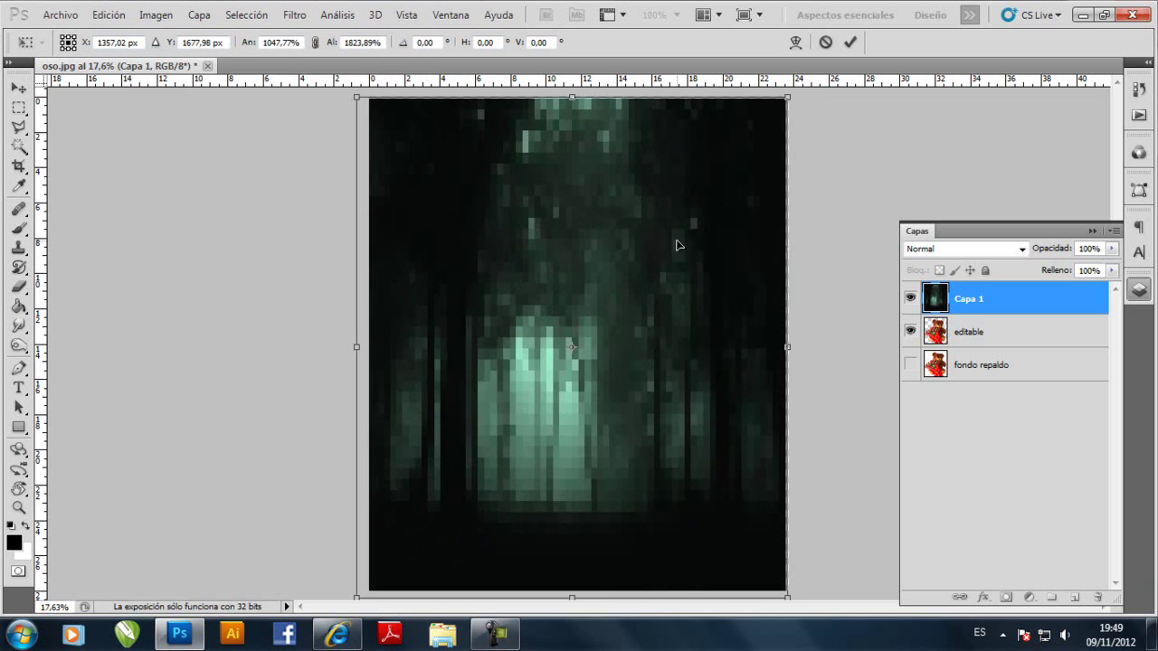
left_click(850, 43)
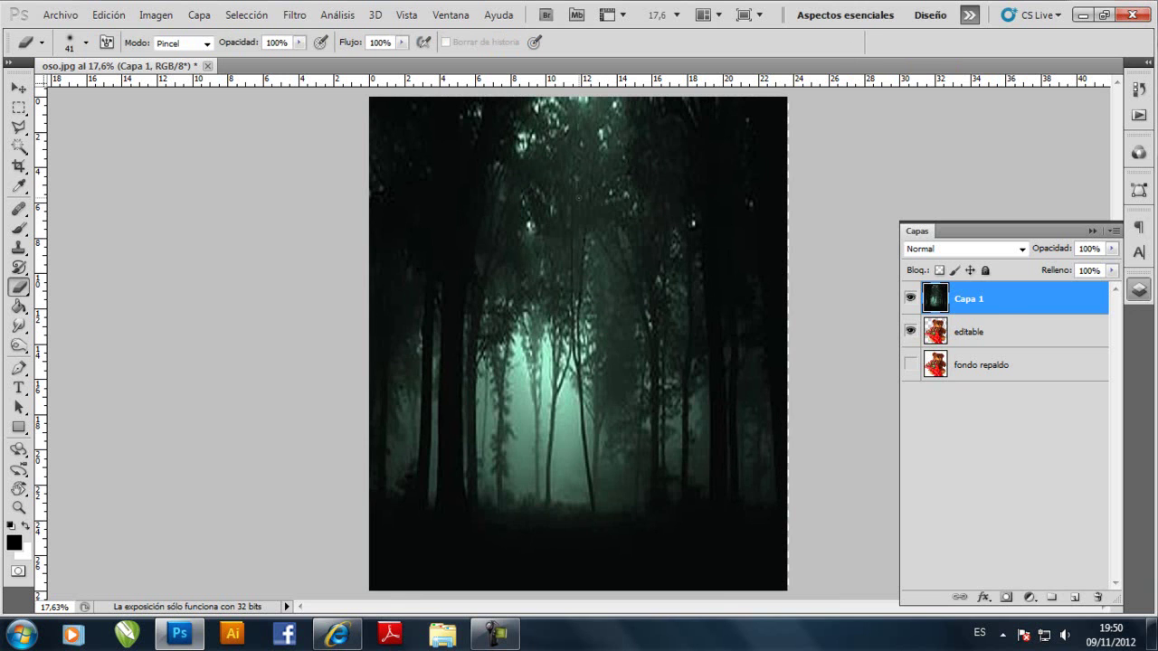
Place the forest layer beneath the editable layer and move the teddy bear cutout slightly downward.
left_click_drag(1010, 298, 1017, 355)
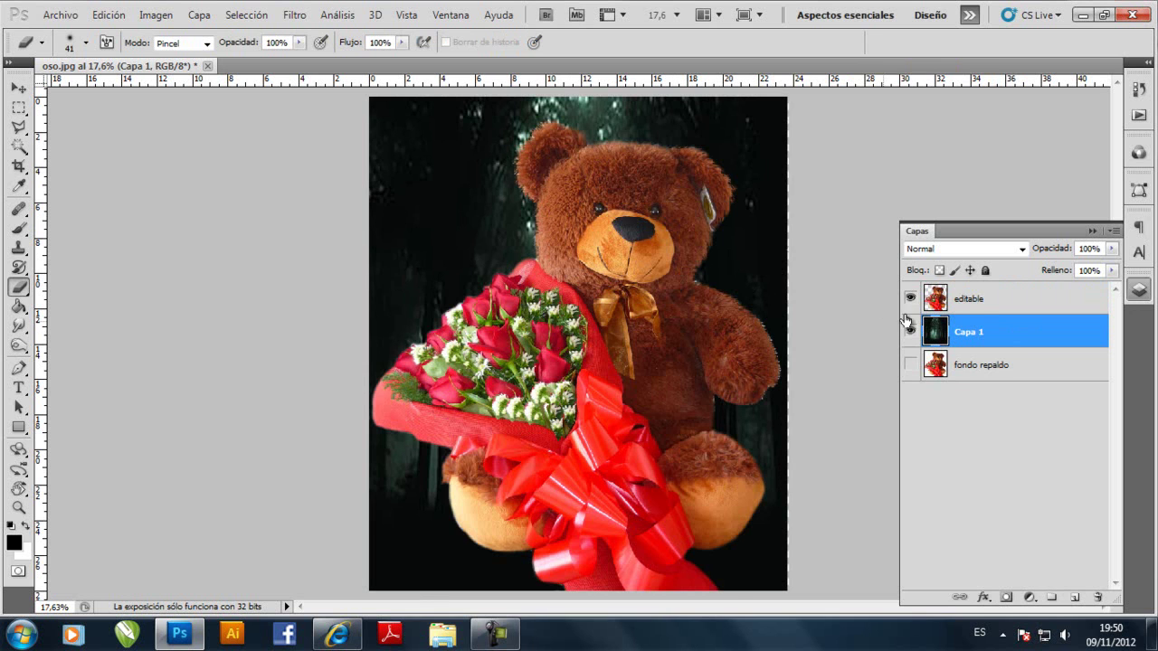
left_click(975, 299)
left_click(18, 87)
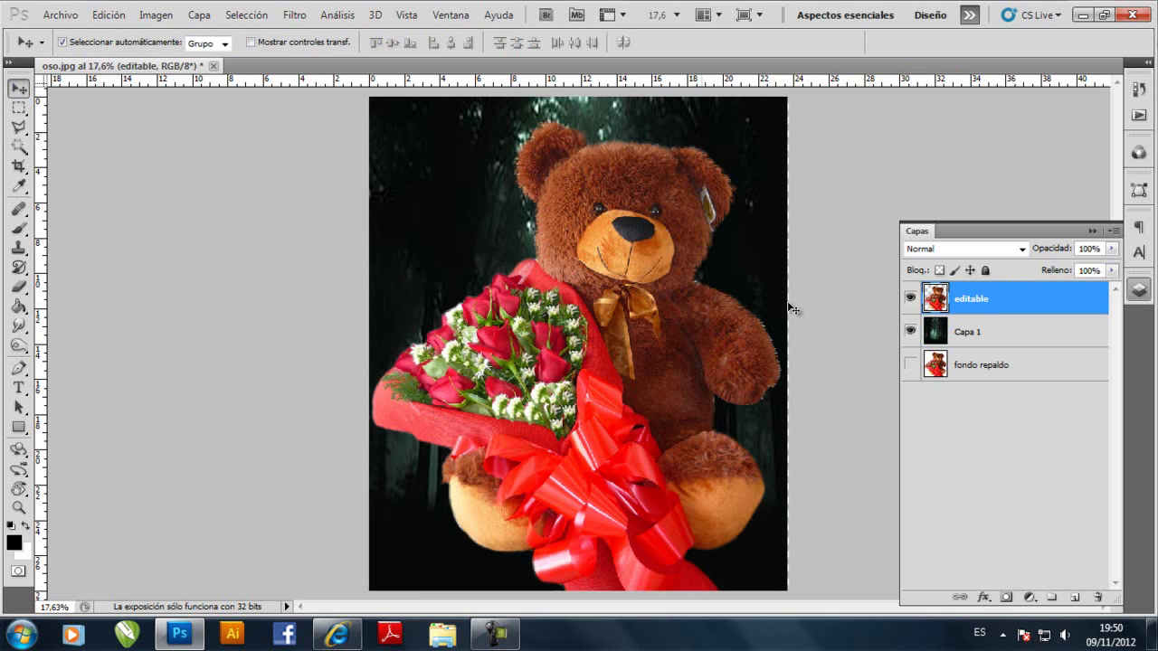
mouse_move(599, 314)
left_mouse_down()
mouse_move(594, 286)
mouse_move(600, 320)
left_mouse_up()
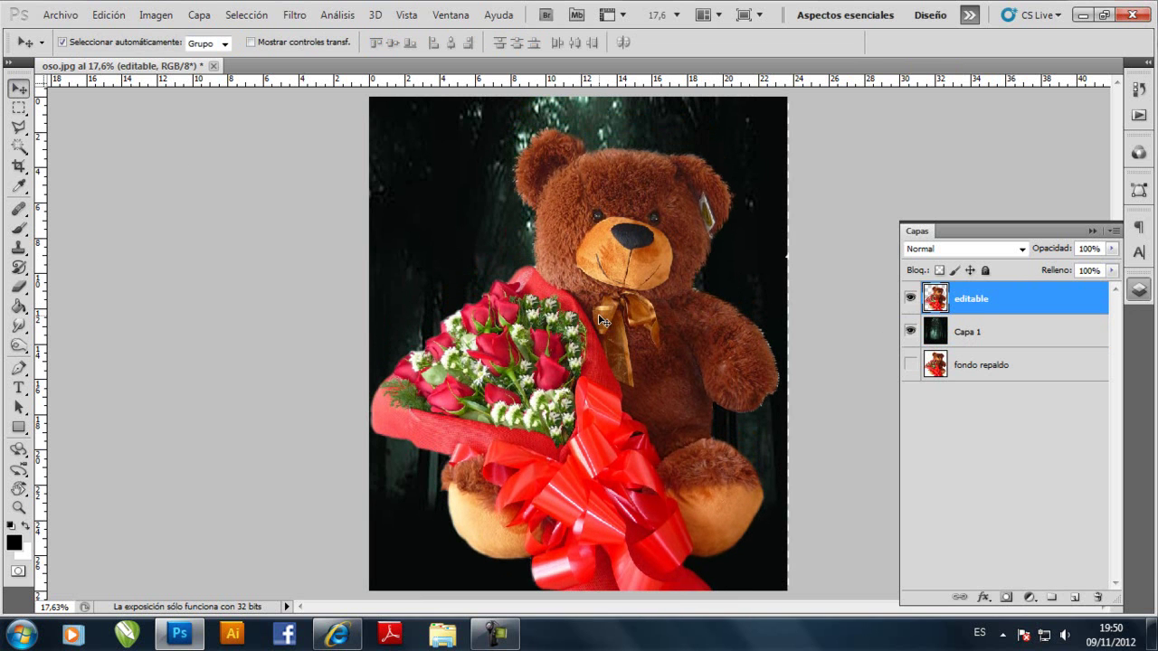